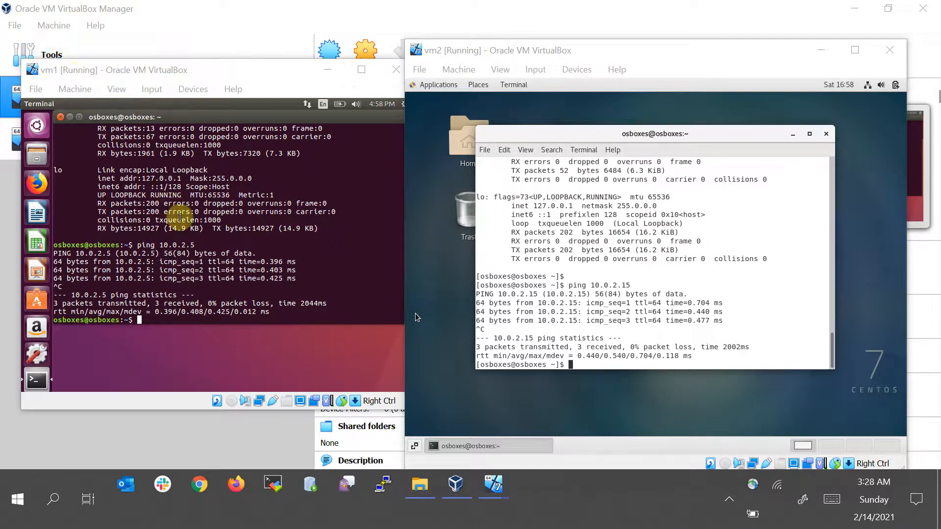
# Clear the terminal screens in both the vm1 and vm2 virtual machines
pyautogui.click(169, 73)
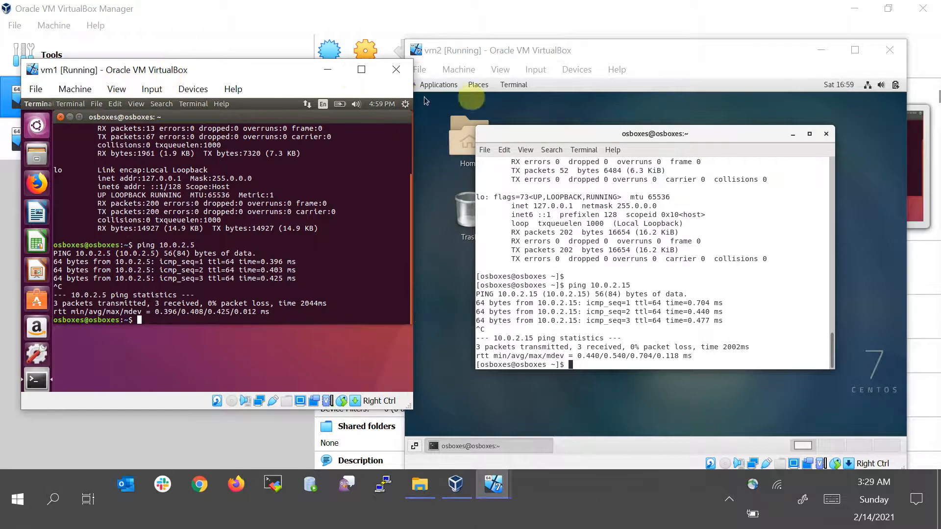
pyautogui.click(579, 49)
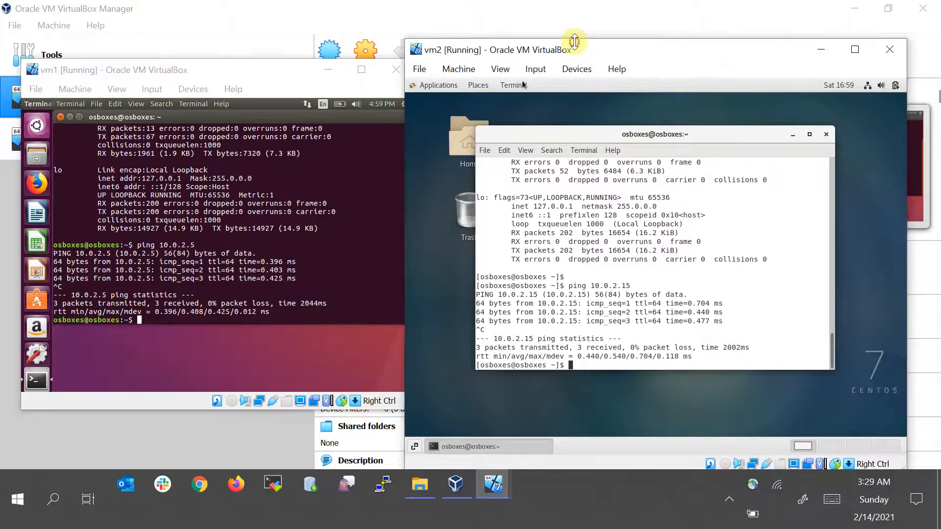
pyautogui.click(250, 227)
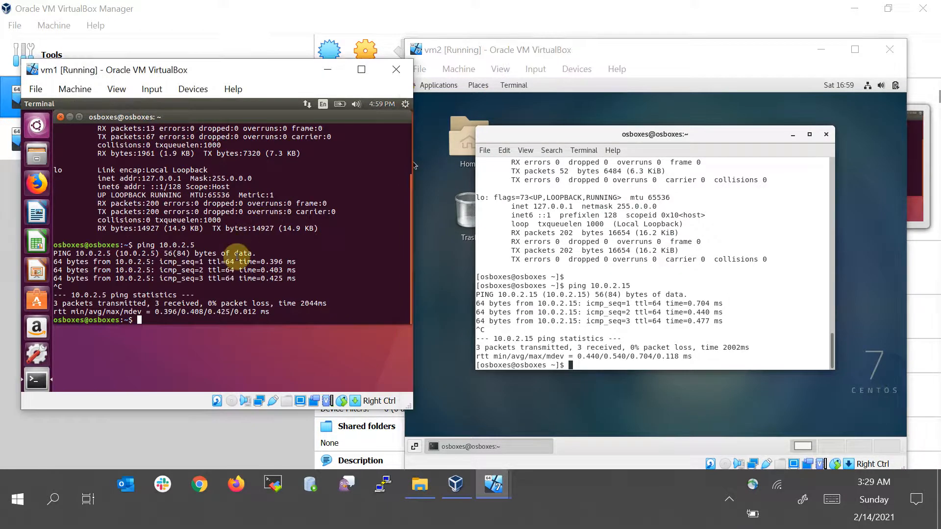
pyautogui.hotkey('ctrl', 'l')
pyautogui.click(734, 282)
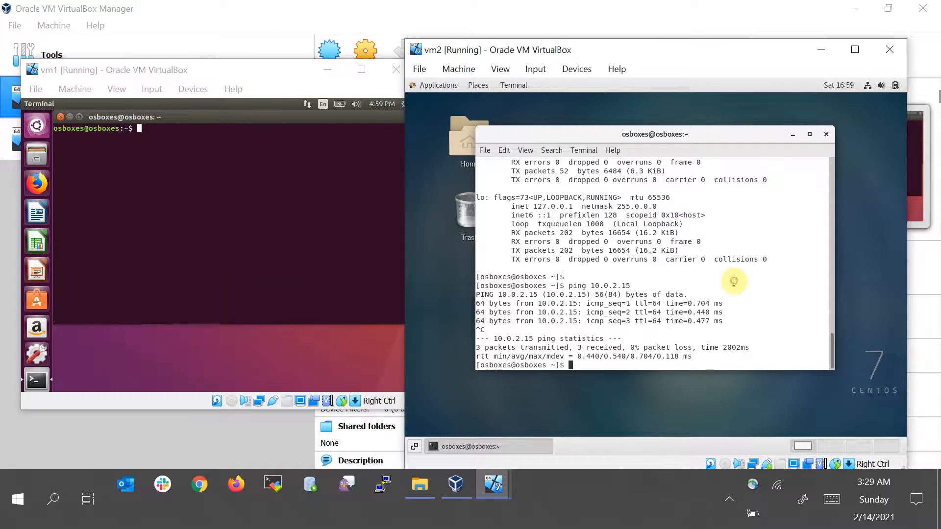
pyautogui.hotkey('ctrl', 'l')
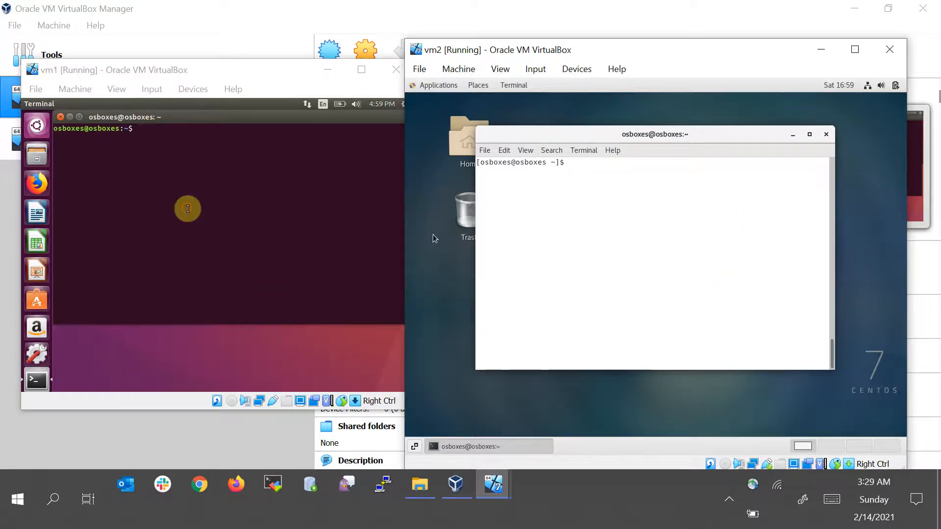
# Run ifconfig in vm1's terminal to list its network interfaces
pyautogui.click(188, 208)
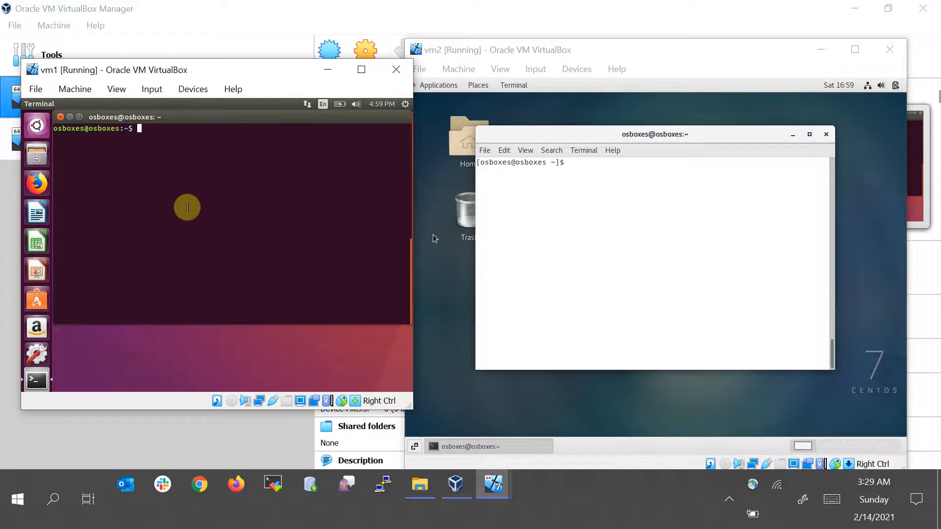
pyautogui.write('ifconfig')
pyautogui.press('Return')
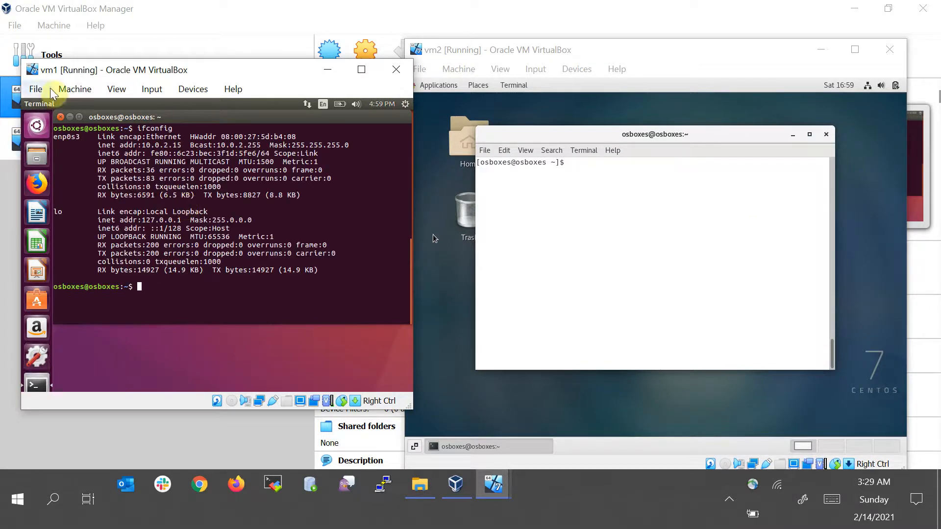
# Run ifconfig in vm2's terminal and check its IP address
pyautogui.moveTo(147, 137); pyautogui.dragTo(182, 137)
pyautogui.click(659, 227)
pyautogui.write('ifconfig')
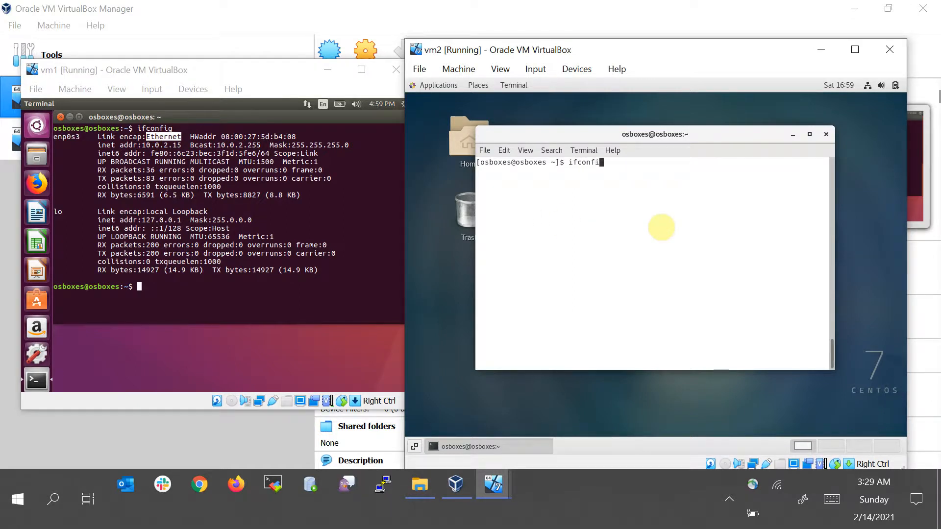
pyautogui.press('Return')
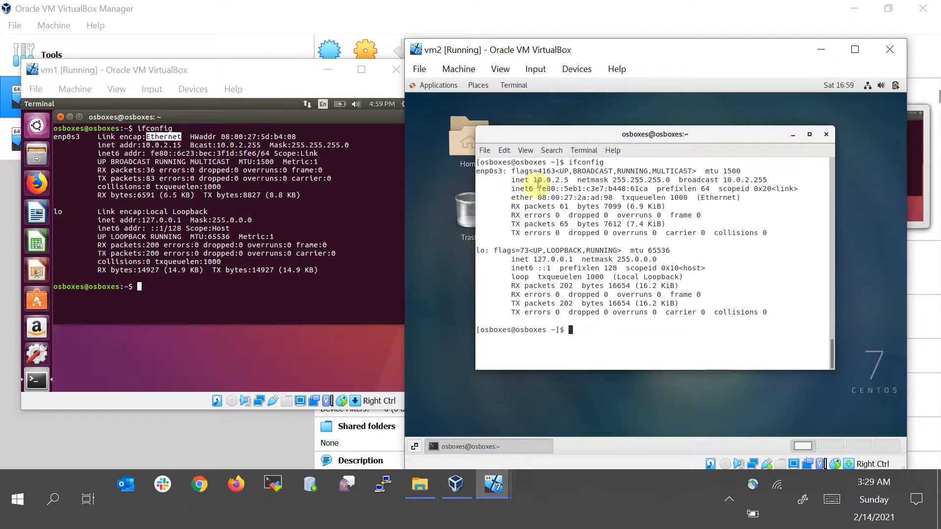
pyautogui.doubleClick(539, 180)
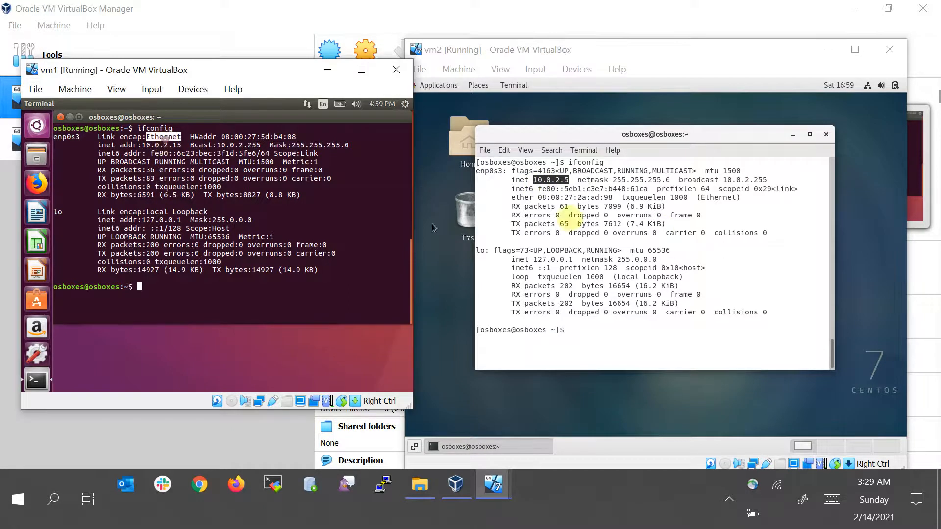
pyautogui.click(704, 265)
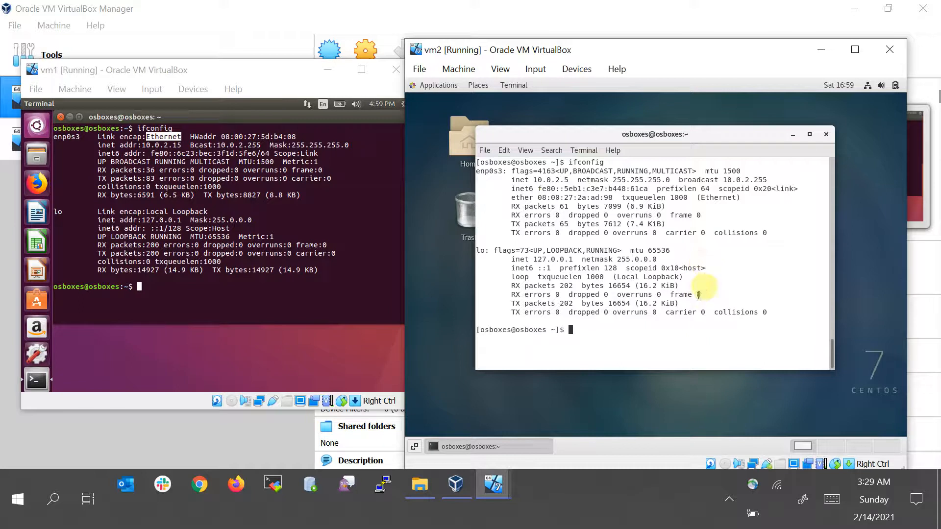
# Ping vm1 at 10.0.2.15 from vm2's terminal and stop the ping
pyautogui.write('p')
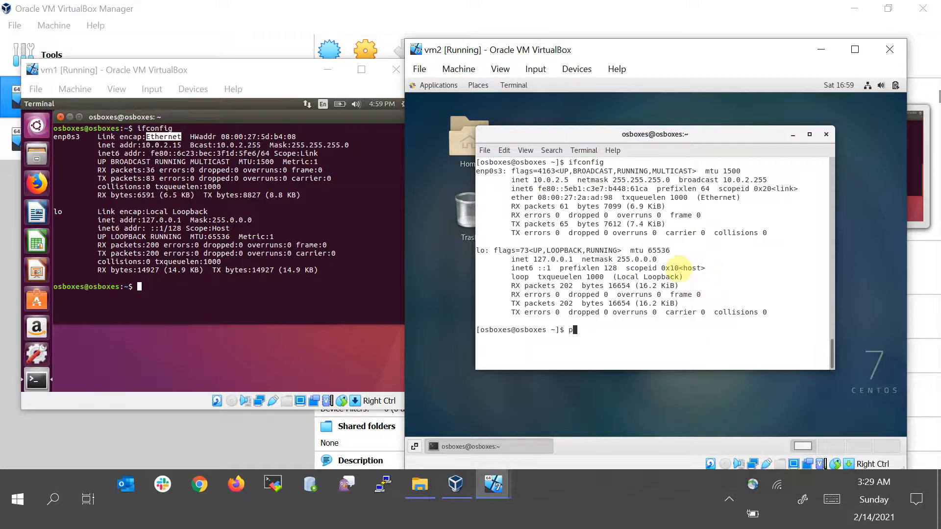
pyautogui.write('ing 10.0.2.15')
pyautogui.press('Return')
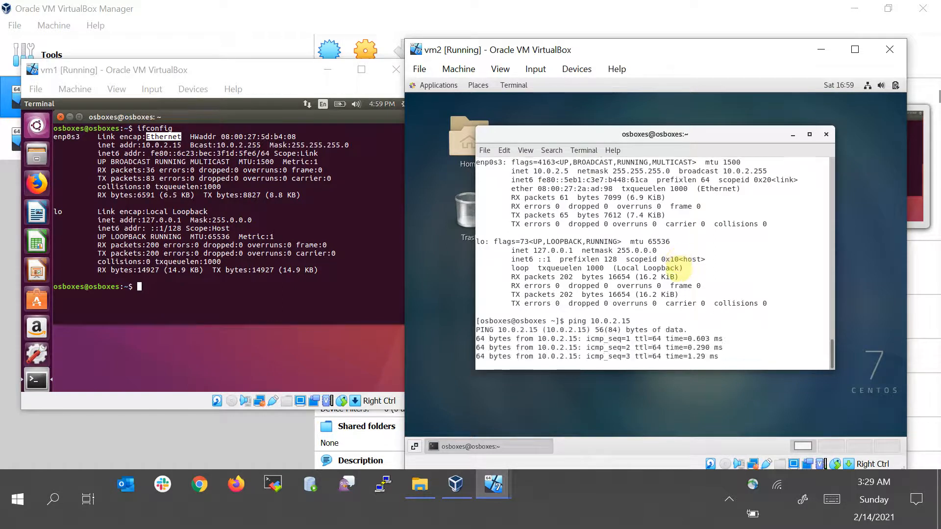
pyautogui.press('Return')
pyautogui.press('Return')
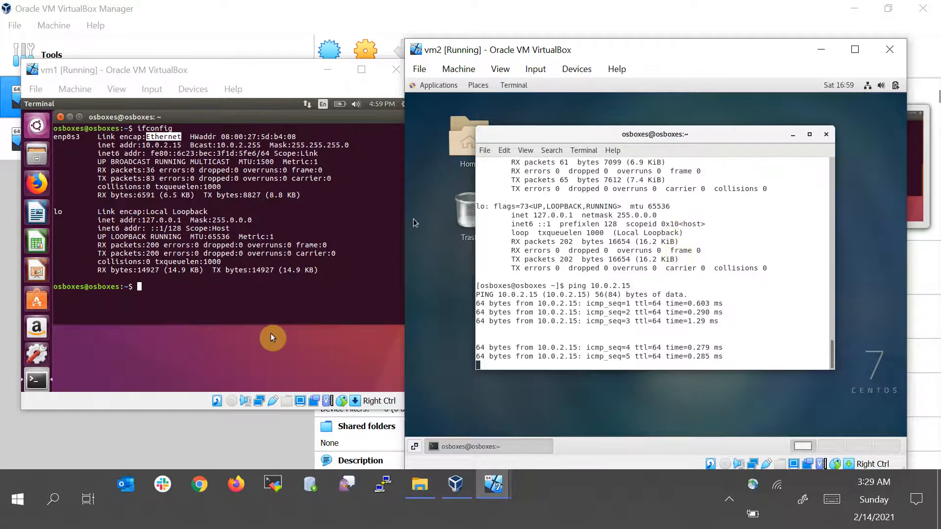
pyautogui.hotkey('ctrl', 'c')
# Ping vm2 at 10.0.2.5 from vm1's terminal and stop the ping
pyautogui.click(180, 308)
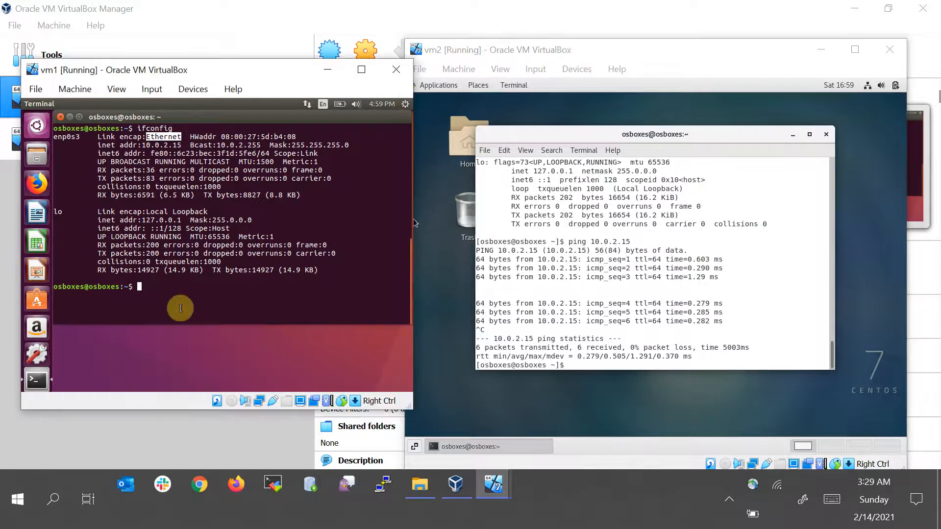
pyautogui.write('ping 10.0.2.')
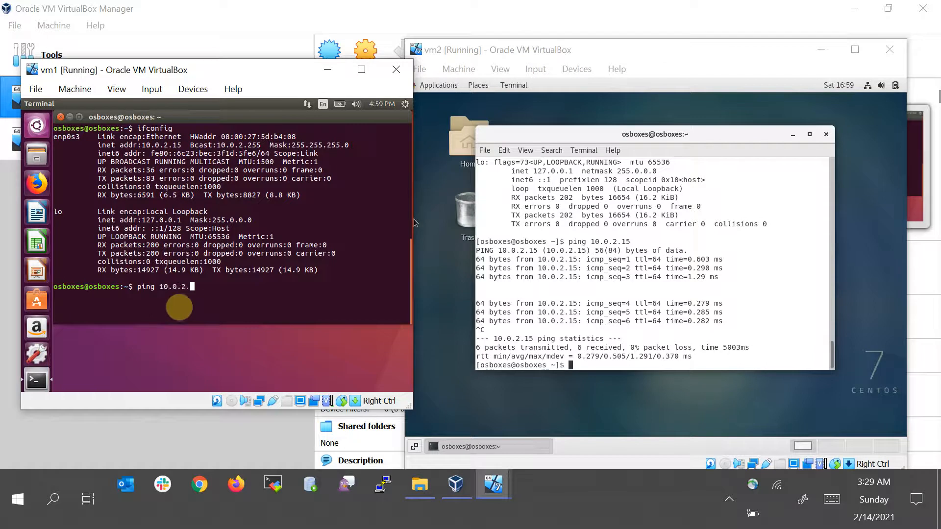
pyautogui.write('5')
pyautogui.press('Return')
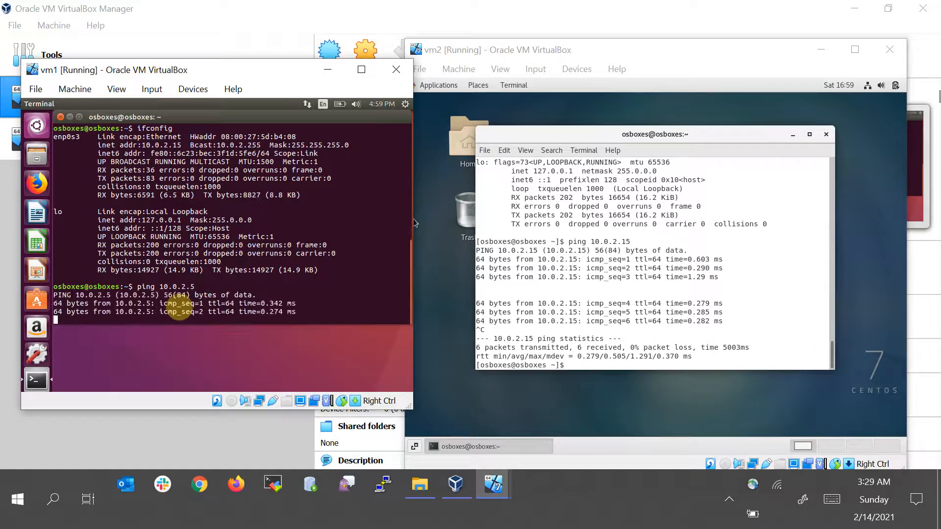
pyautogui.press('Return')
pyautogui.press('Return')
pyautogui.press('Return')
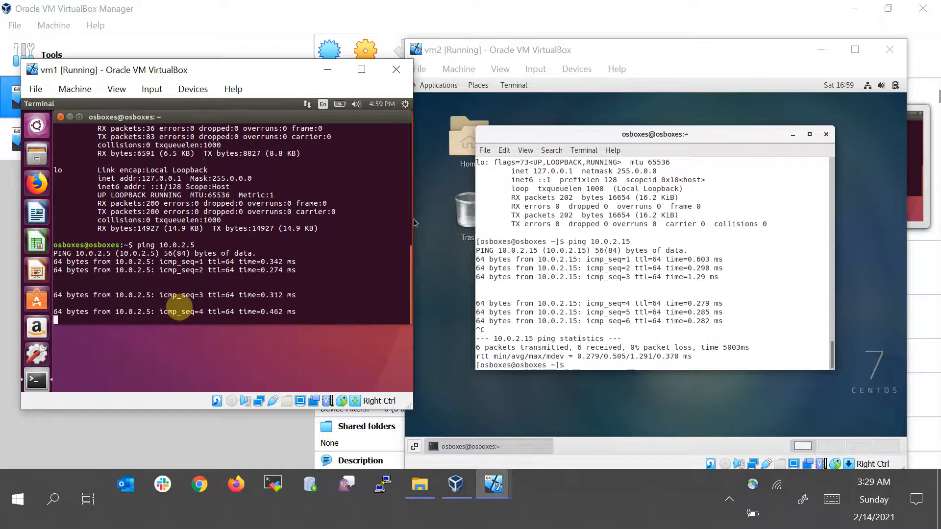
pyautogui.hotkey('ctrl', 'c')
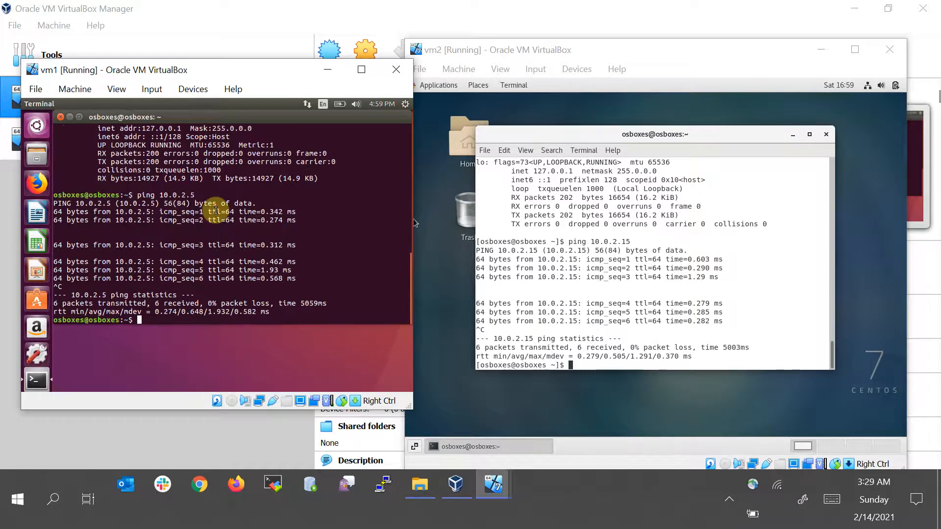
# Connect from vm1 to 10.0.2.5 with ssh and answer yes to trust the host key
pyautogui.write('ssh')
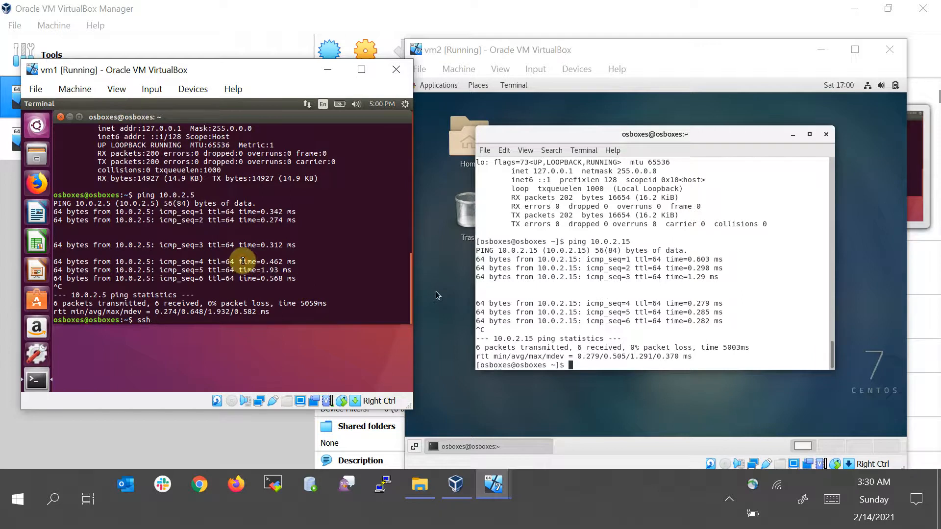
pyautogui.press('Up')
pyautogui.press('Left')
pyautogui.press('Left')
pyautogui.press('Left')
pyautogui.press('Left')
pyautogui.press('Left')
pyautogui.press('Left')
pyautogui.press('Left')
pyautogui.press('Left')
pyautogui.press('Left')
pyautogui.press('BackSpace')
pyautogui.press('BackSpace')
pyautogui.press('BackSpace')
pyautogui.press('BackSpace')
pyautogui.write('ssh')
pyautogui.press('Return')
pyautogui.write('yes')
pyautogui.press('Return')
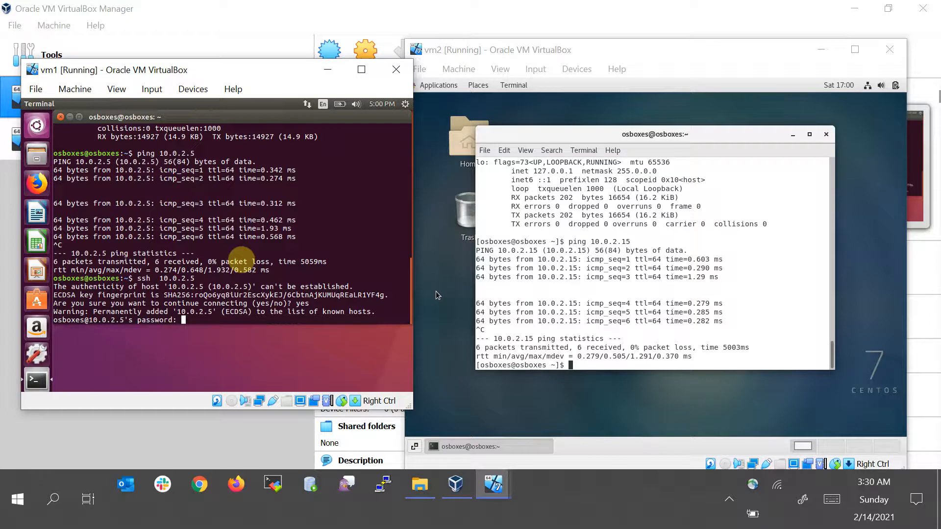
# Enter the account password to log in to the SSH session
pyautogui.press('Return')
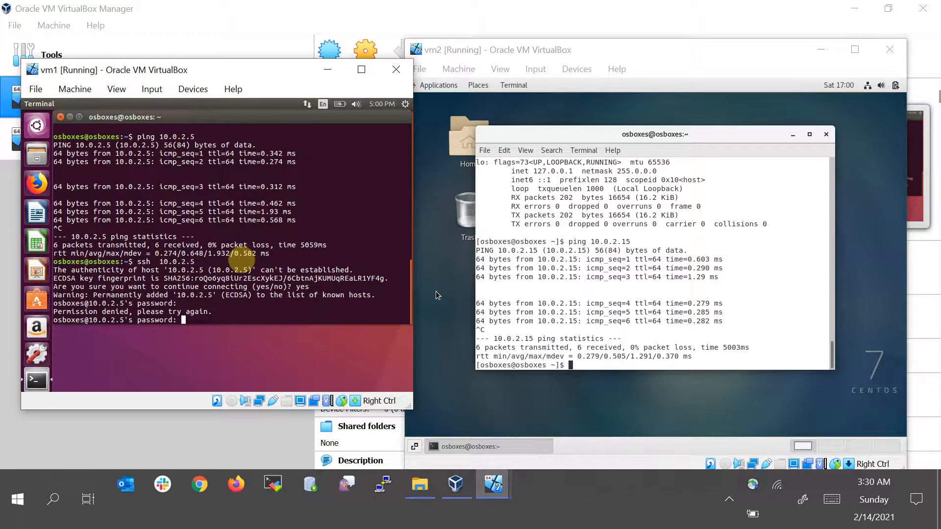
pyautogui.press('Return')
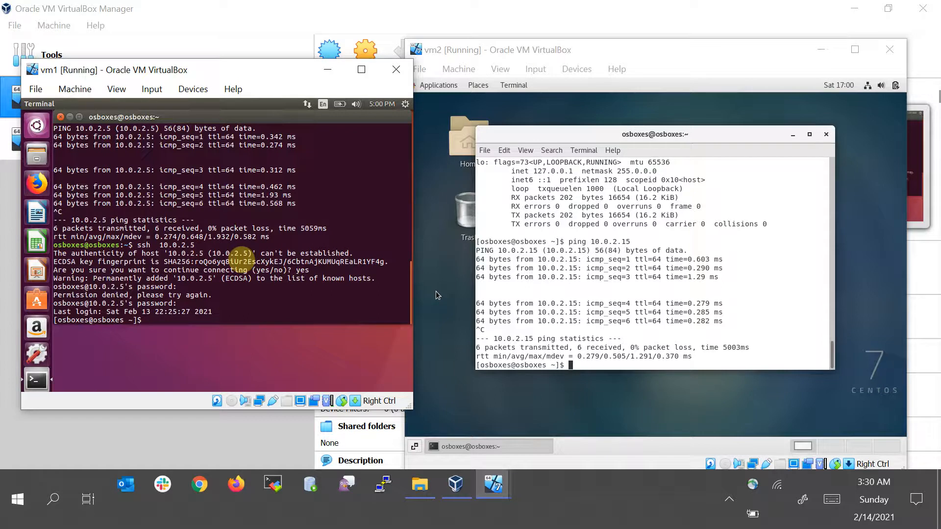
# Run ifconfig inside the SSH session, then exit to close the connection
pyautogui.write('ifconfig')
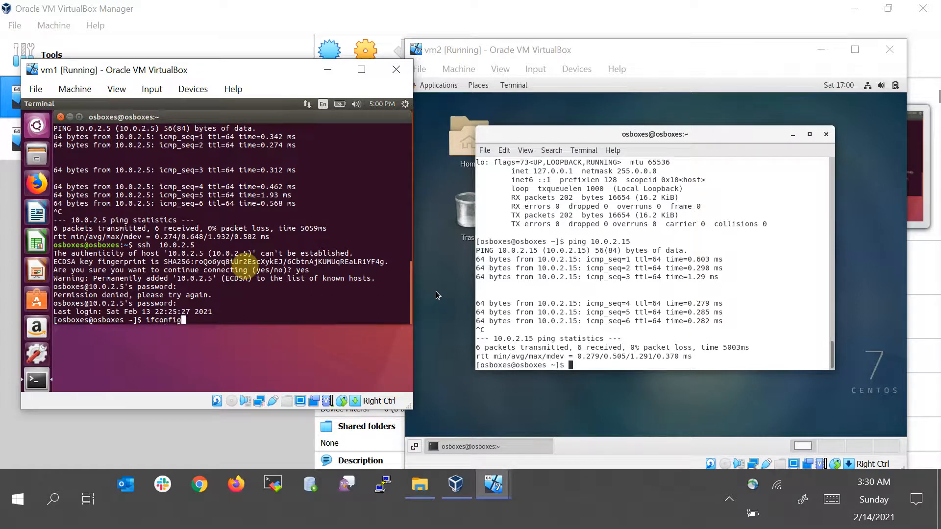
pyautogui.press('Return')
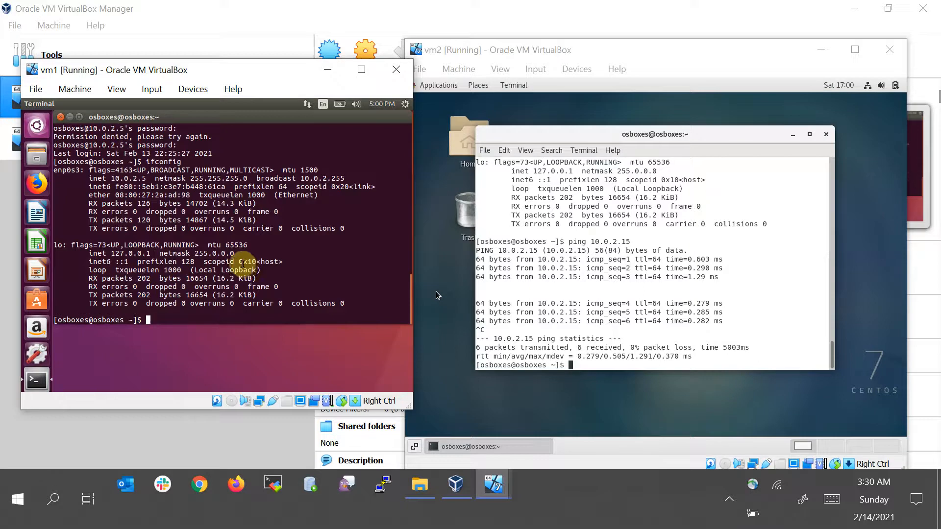
pyautogui.write('exit')
pyautogui.press('Return')
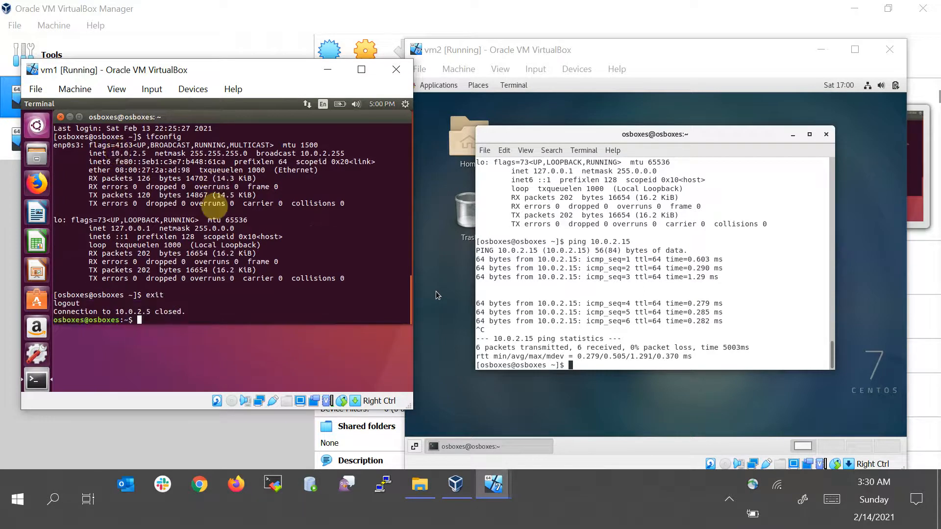
# Try to connect from vm2 to vm1 with ssh 10.0.2.15
pyautogui.click(437, 291)
pyautogui.press('Up')
pyautogui.press('Left')
pyautogui.press('Left')
pyautogui.press('Left')
pyautogui.press('Left')
pyautogui.press('Left')
pyautogui.press('Left')
pyautogui.press('Left')
pyautogui.press('Left')
pyautogui.press('Left')
pyautogui.press('Left')
pyautogui.press('Left')
pyautogui.press('BackSpace')
pyautogui.press('BackSpace')
pyautogui.press('BackSpace')
pyautogui.write('ssh')
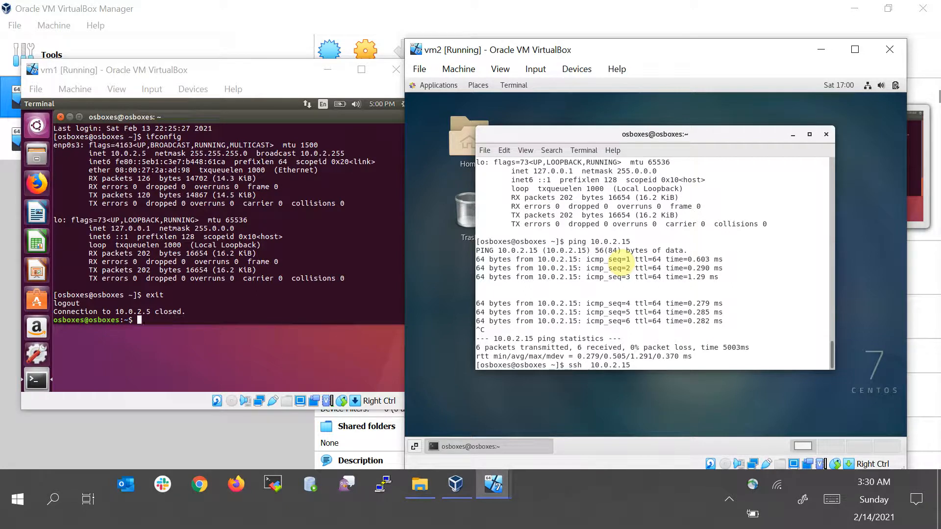
pyautogui.press('Delete')
pyautogui.press('Return')
# Retry the SSH connection to 10.0.2.15 prefixed with sudo
pyautogui.press('Up')
pyautogui.press('Left')
pyautogui.press('Left')
pyautogui.press('Left')
pyautogui.press('Left')
pyautogui.press('Left')
pyautogui.press('Left')
pyautogui.press('Left')
pyautogui.press('Left')
pyautogui.press('Left')
pyautogui.press('Left')
pyautogui.press('Left')
pyautogui.press('Left')
pyautogui.press('Left')
pyautogui.press('Left')
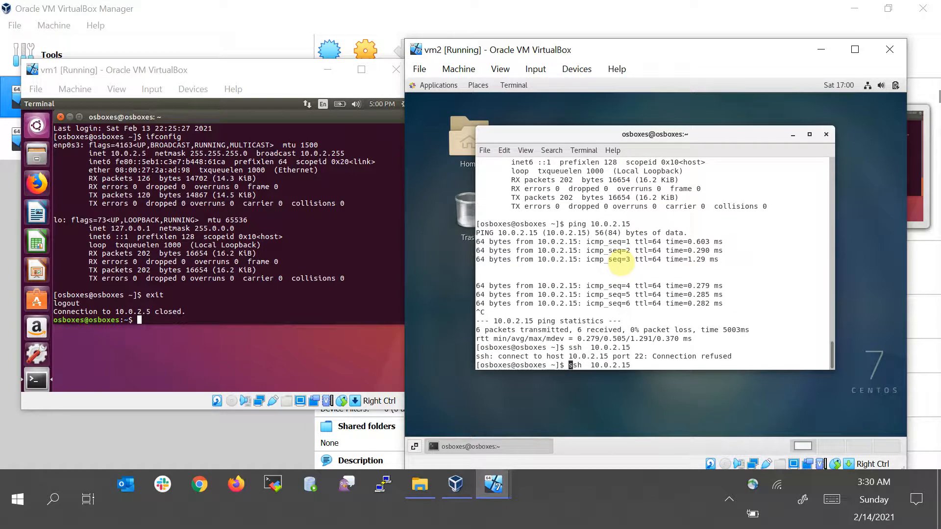
pyautogui.write('sudo')
pyautogui.press('Return')
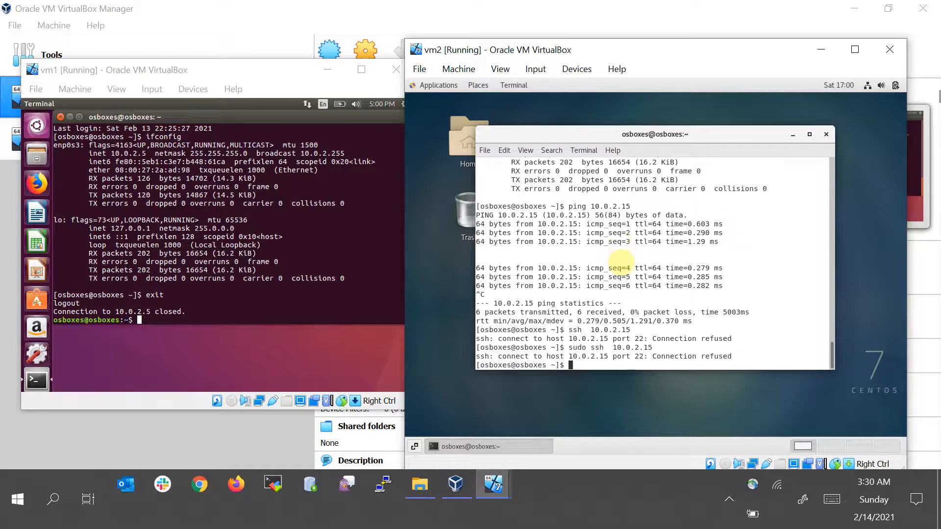
# Install openssh-server on vm2 with sudo yum install openssh-server
pyautogui.press('Up')
pyautogui.press('BackSpace')
pyautogui.press('BackSpace')
pyautogui.press('BackSpace')
pyautogui.press('BackSpace')
pyautogui.press('BackSpace')
pyautogui.press('BackSpace')
pyautogui.press('BackSpace')
pyautogui.press('BackSpace')
pyautogui.press('BackSpace')
pyautogui.press('BackSpace')
pyautogui.press('BackSpace')
pyautogui.press('BackSpace')
pyautogui.press('BackSpace')
pyautogui.press('BackSpace')
pyautogui.press('BackSpace')
pyautogui.press('BackSpace')
pyautogui.press('BackSpace')
pyautogui.press('BackSpace')
pyautogui.press('BackSpace')
pyautogui.write('sudo yum insta')
pyautogui.write('ll open')
pyautogui.write('ss-')
pyautogui.press('BackSpace')
pyautogui.write('h-server')
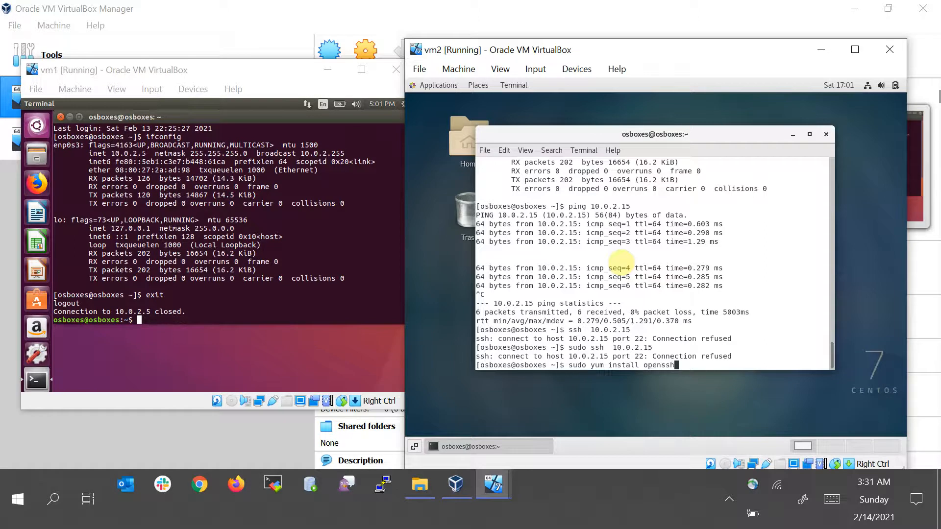
pyautogui.press('Return')
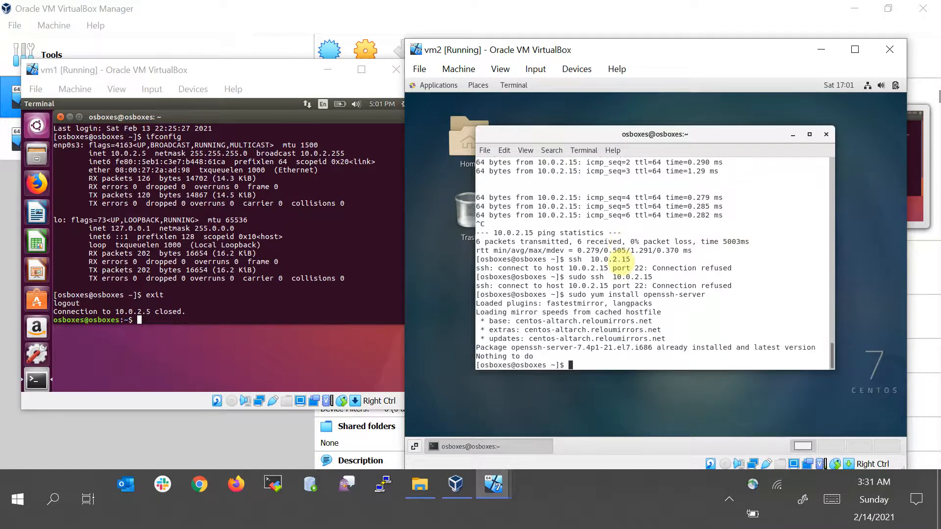
# Run ssh without arguments in vm2's terminal to view its usage
pyautogui.press('Up')
pyautogui.press('Up')
pyautogui.press('Up')
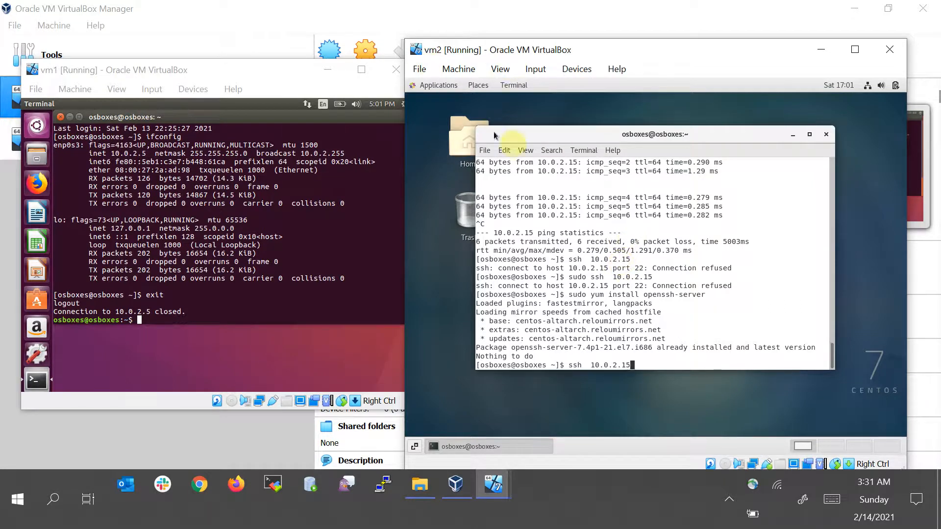
pyautogui.press('BackSpace')
pyautogui.press('BackSpace')
pyautogui.press('BackSpace')
pyautogui.press('BackSpace')
pyautogui.press('BackSpace')
pyautogui.press('BackSpace')
pyautogui.press('BackSpace')
pyautogui.press('BackSpace')
pyautogui.press('BackSpace')
pyautogui.press('BackSpace')
pyautogui.press('BackSpace')
pyautogui.press('BackSpace')
pyautogui.press('BackSpace')
pyautogui.press('BackSpace')
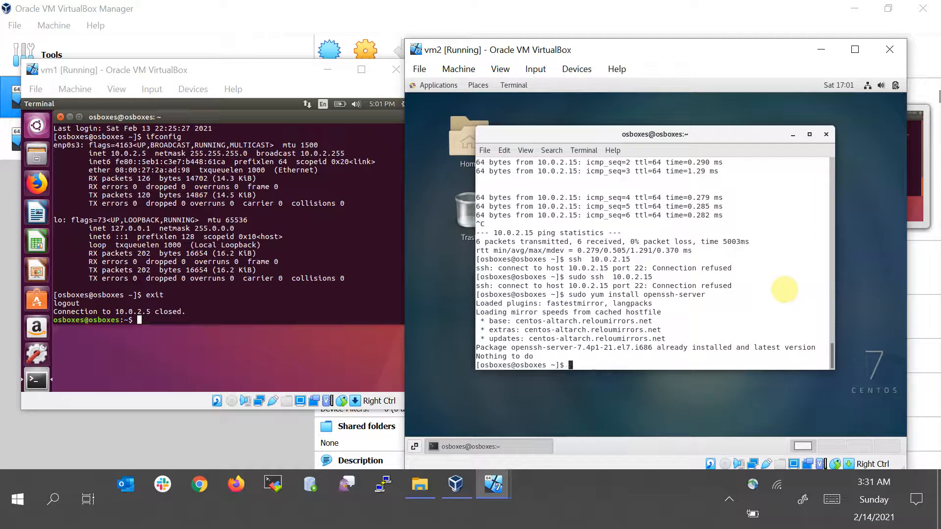
pyautogui.write('ssh')
pyautogui.press('Return')
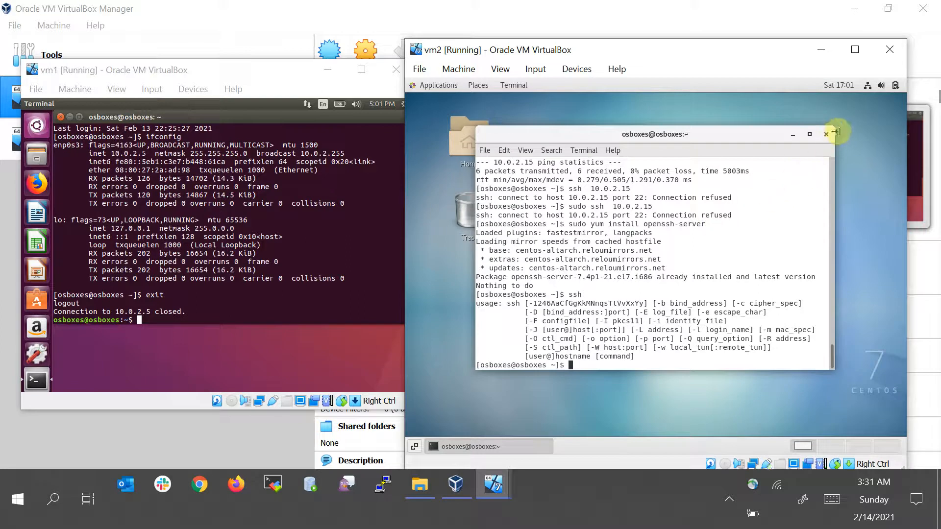
# Close vm2 by powering off the machine
pyautogui.click(431, 73)
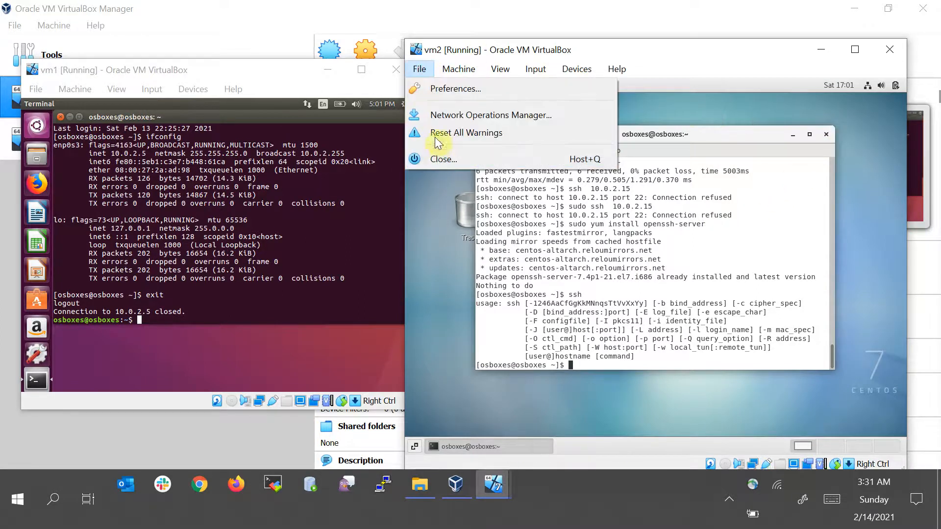
pyautogui.moveTo(462, 75)
pyautogui.click(489, 213)
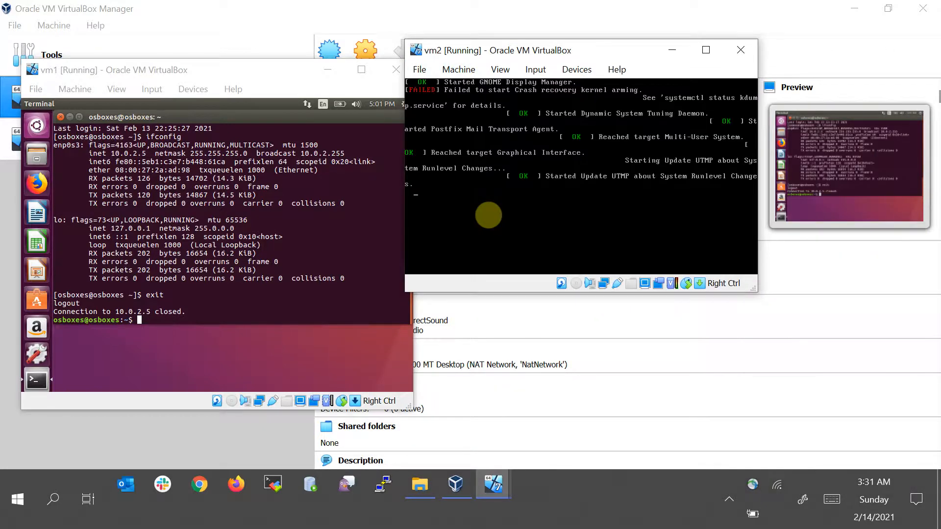
# Send an ACPI shutdown to vm1 and confirm powering off Ubuntu
pyautogui.click(265, 75)
pyautogui.click(75, 89)
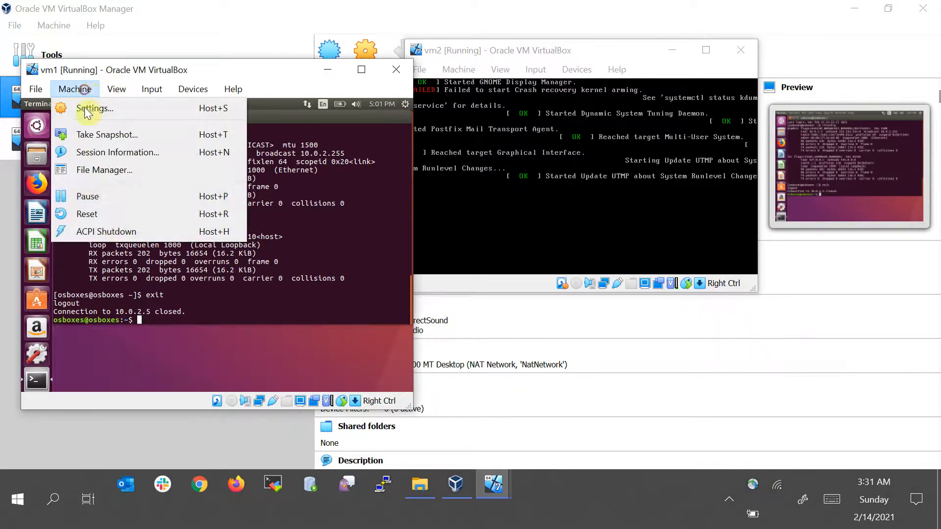
pyautogui.click(109, 230)
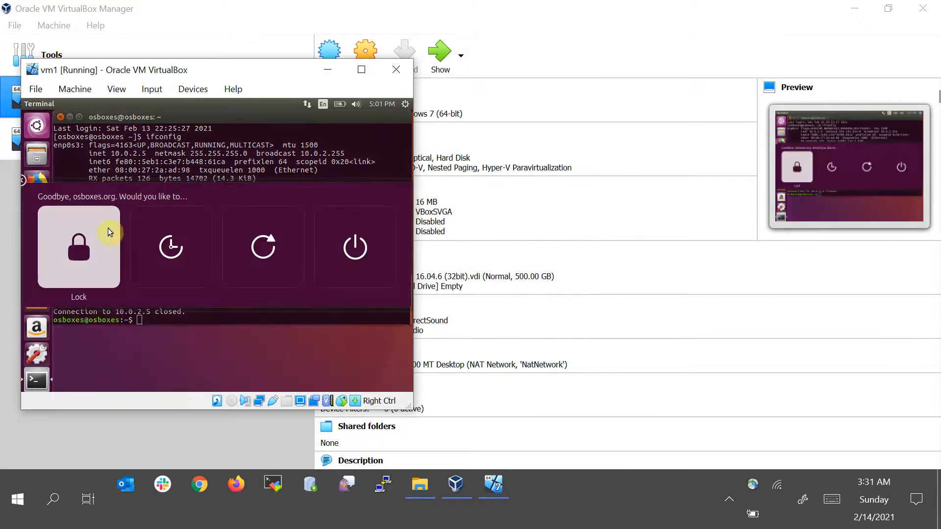
pyautogui.click(347, 246)
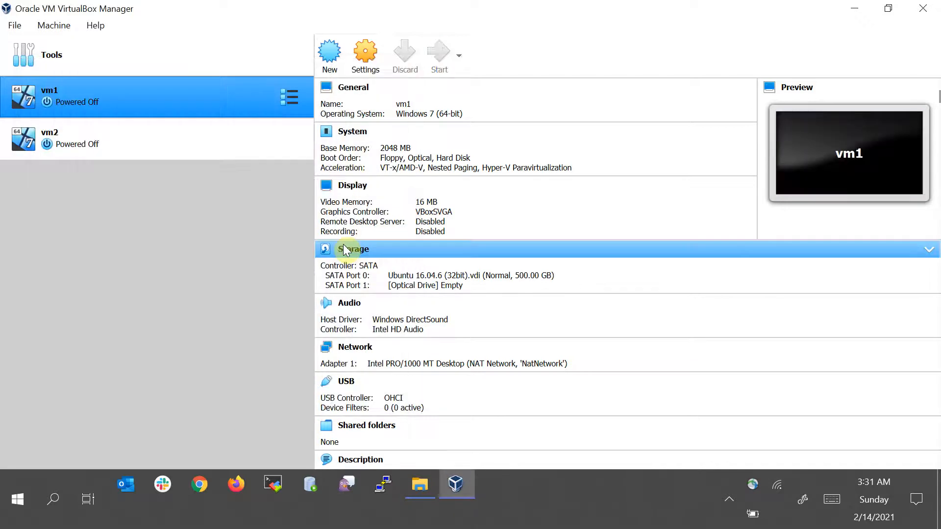
# Remove vm1 from the machine list only, keeping its files
pyautogui.click(165, 152)
pyautogui.click(131, 113)
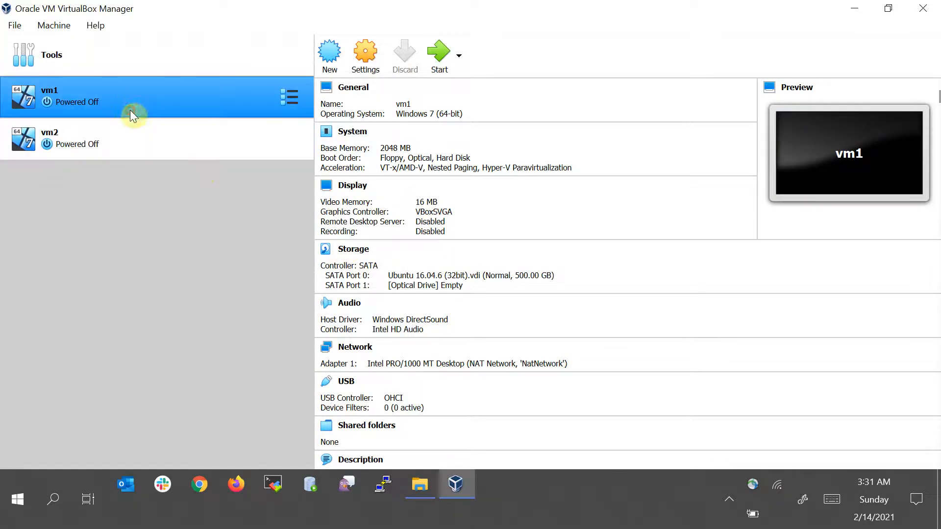
pyautogui.rightClick(131, 102)
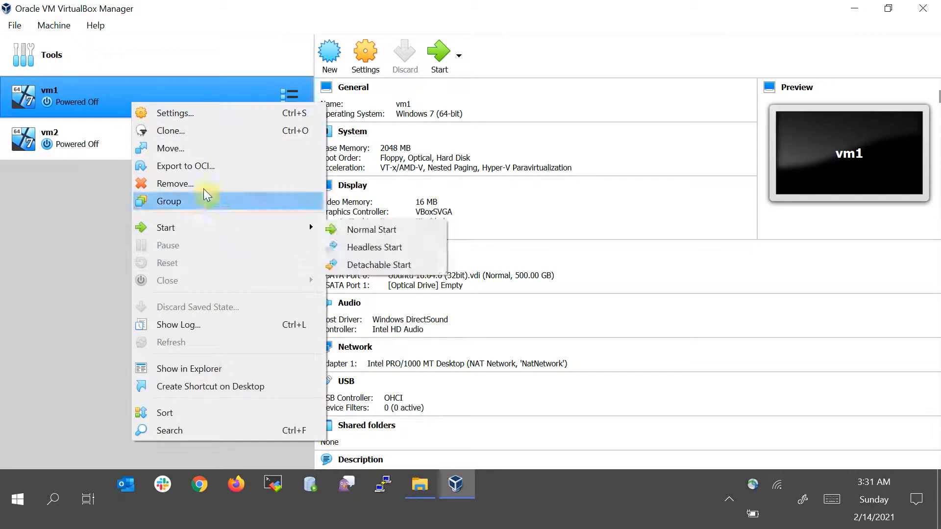
pyautogui.click(208, 184)
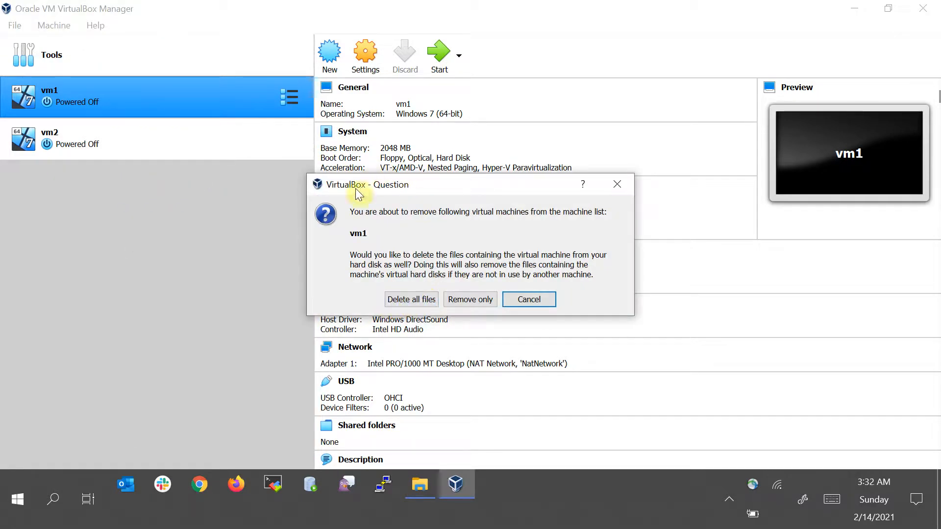
pyautogui.click(467, 298)
# Remove vm2 from the machine list only, keeping its files
pyautogui.rightClick(153, 94)
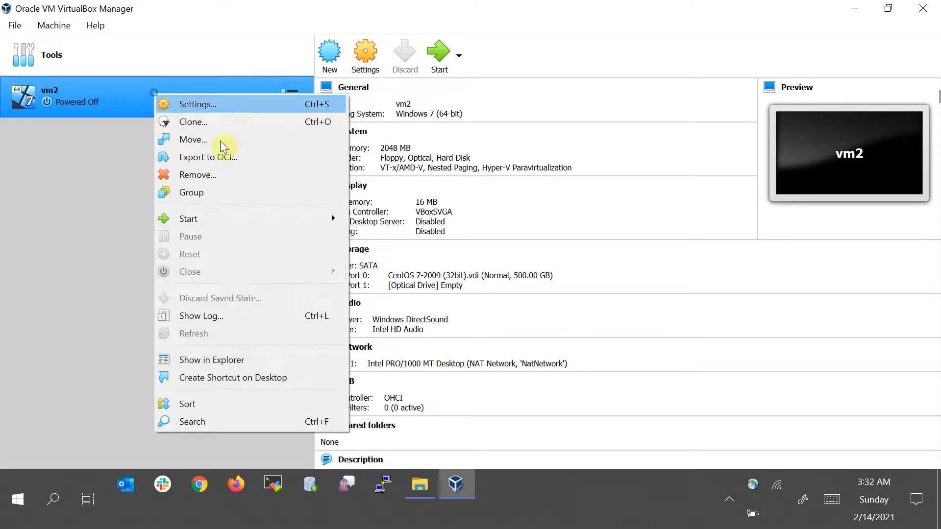
pyautogui.click(216, 175)
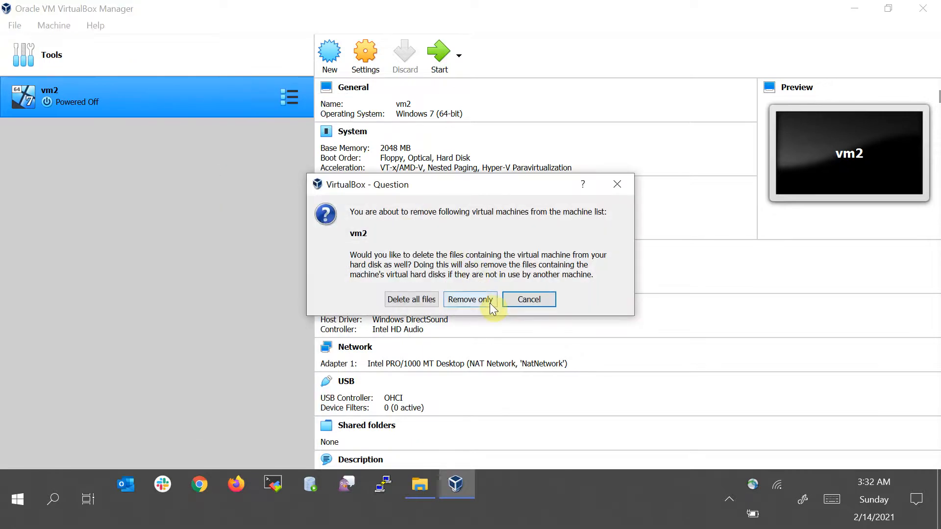
pyautogui.click(479, 299)
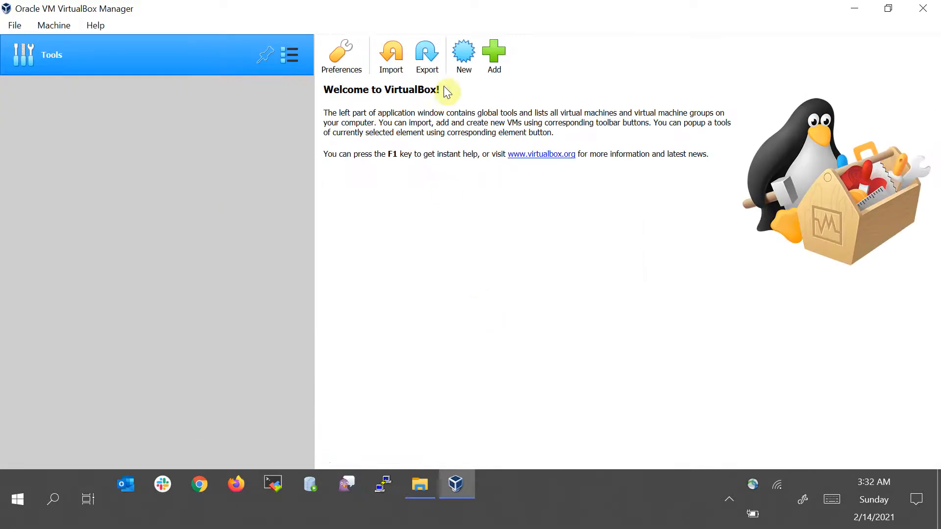
# Start creating a new virtual machine named myvm1
pyautogui.click(460, 69)
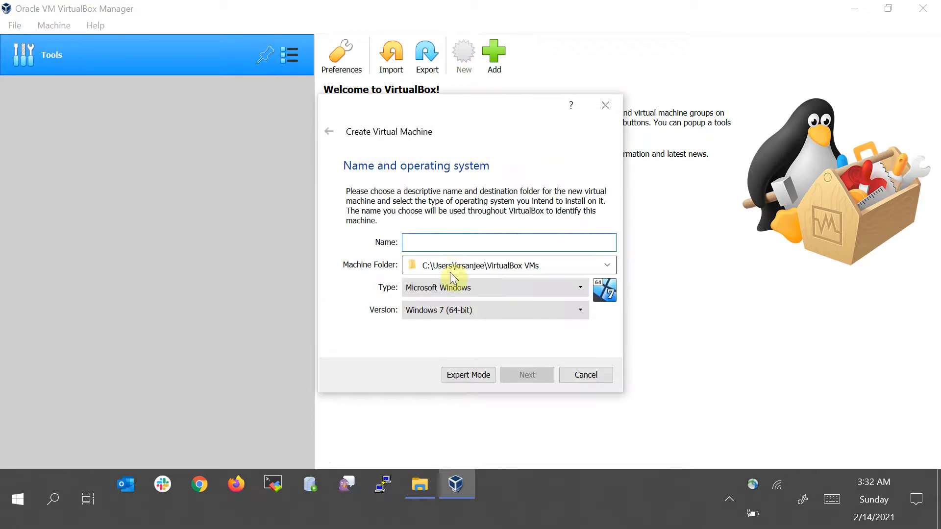
pyautogui.write('myvm1')
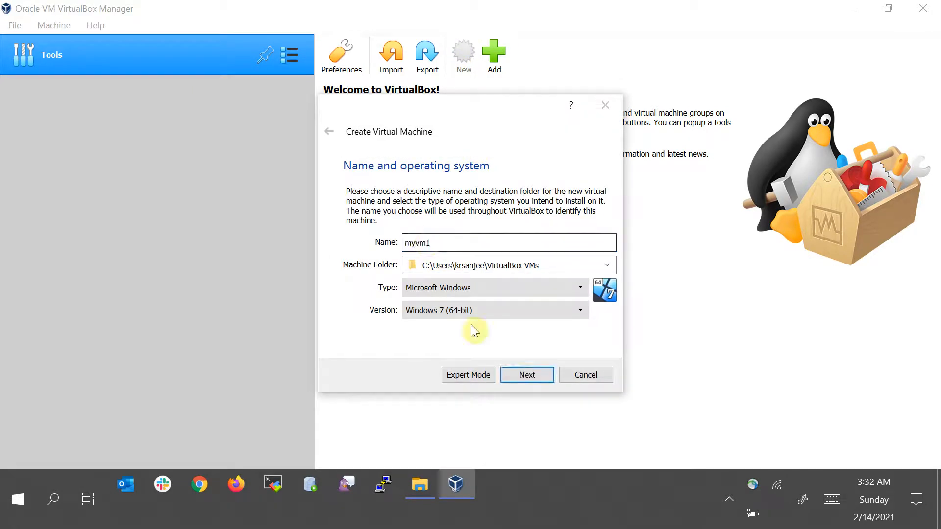
pyautogui.click(526, 375)
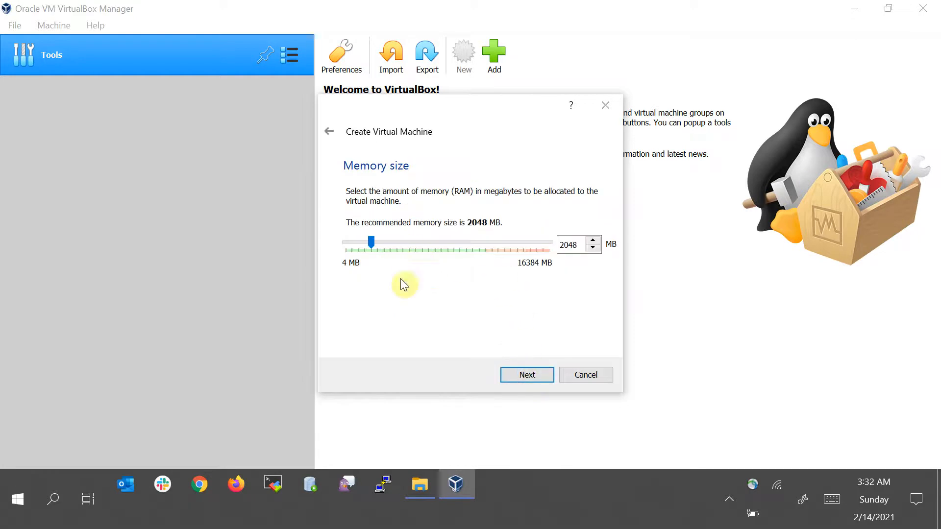
# Keep 2048 MB of memory and choose to use an existing virtual hard disk file, opening the disk selector
pyautogui.click(523, 378)
pyautogui.click(439, 319)
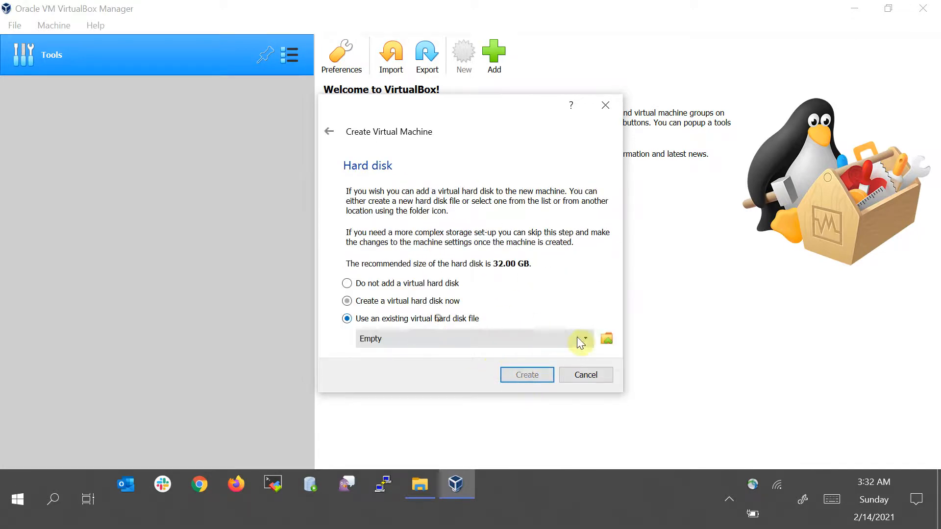
pyautogui.click(610, 337)
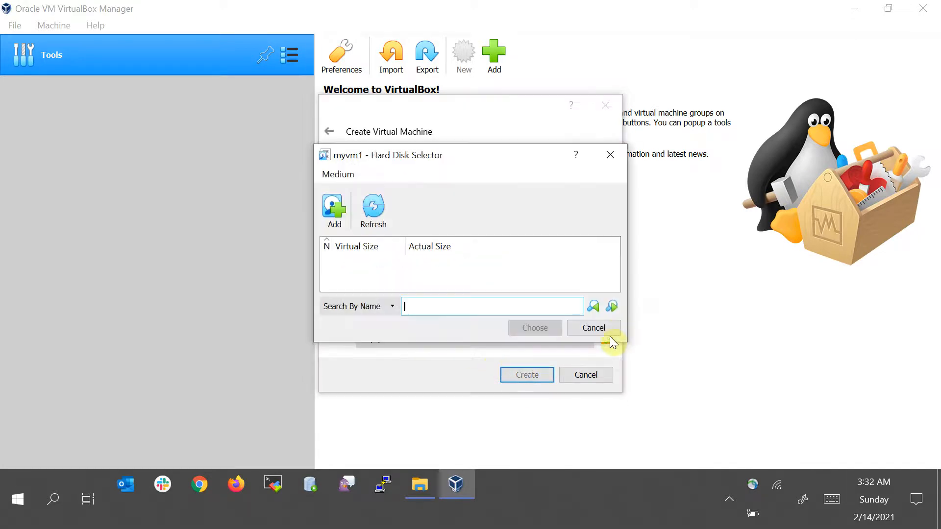
pyautogui.click(334, 211)
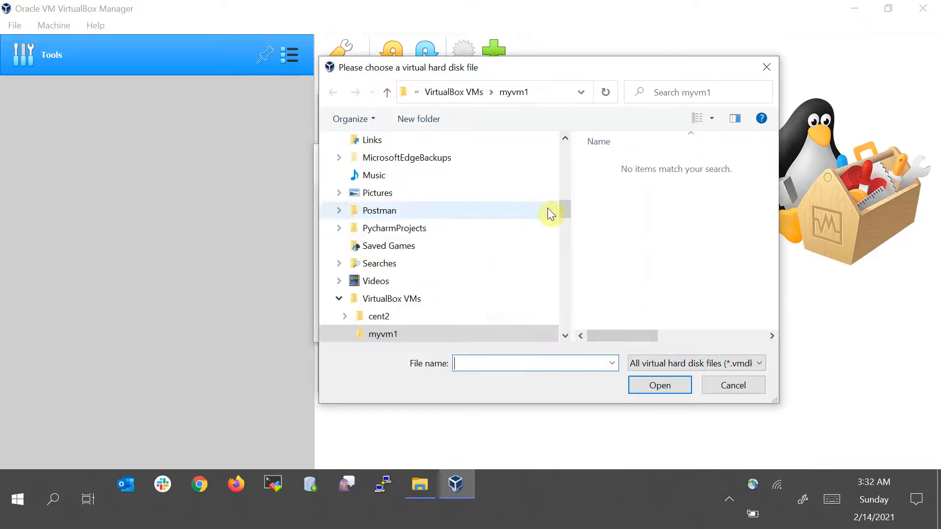
# Add Ubuntu 16.04.6 (32bit).vdi from the Downloads 1604.632 folder, choose it and create myvm1
pyautogui.moveTo(565, 211); pyautogui.dragTo(565, 150)
pyautogui.click(420, 182)
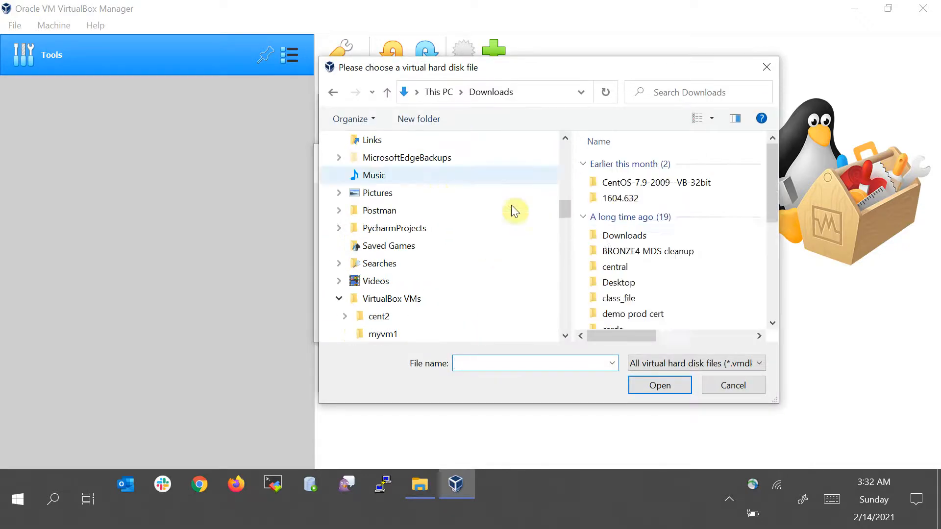
pyautogui.doubleClick(620, 197)
pyautogui.click(603, 164)
pyautogui.doubleClick(603, 164)
pyautogui.click(603, 164)
pyautogui.doubleClick(602, 164)
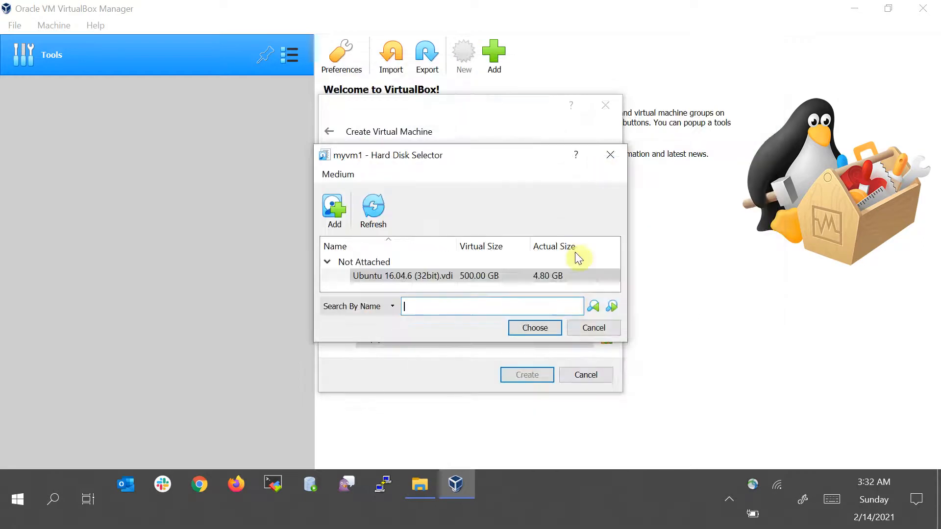
pyautogui.click(531, 324)
pyautogui.click(527, 374)
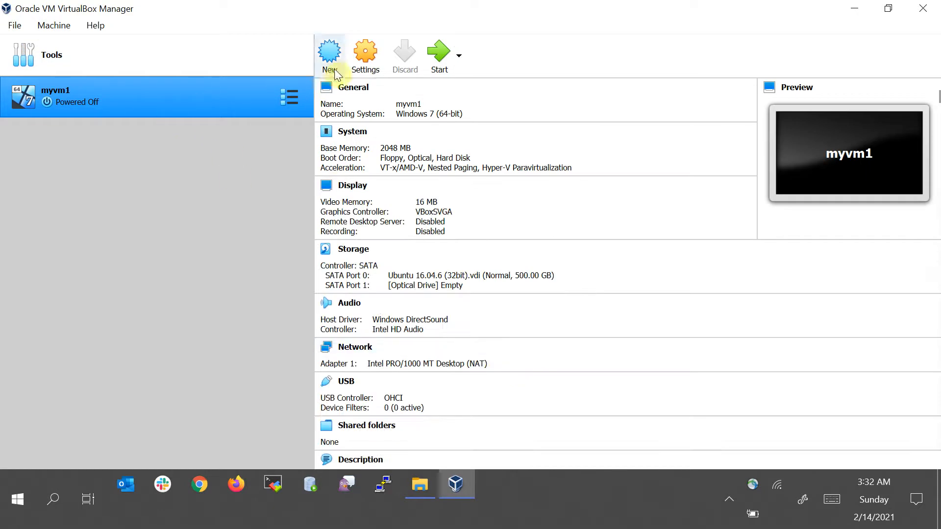
# Start a second new virtual machine named myvm2 with the default memory
pyautogui.click(371, 55)
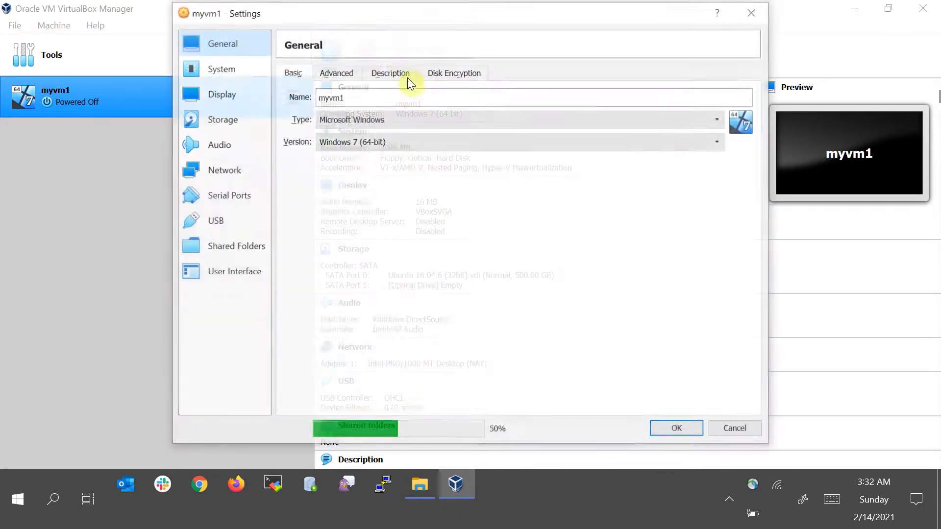
pyautogui.click(755, 12)
pyautogui.click(327, 61)
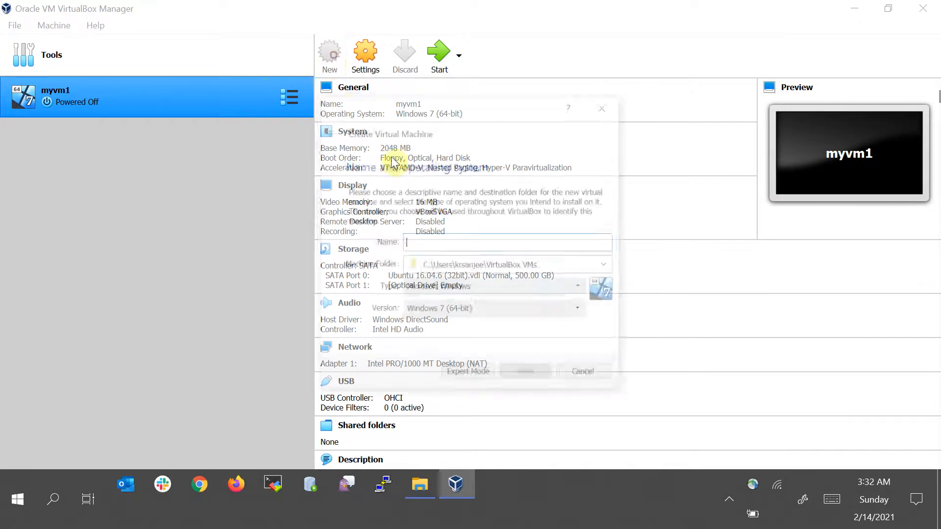
pyautogui.click(426, 240)
pyautogui.write('myvm2')
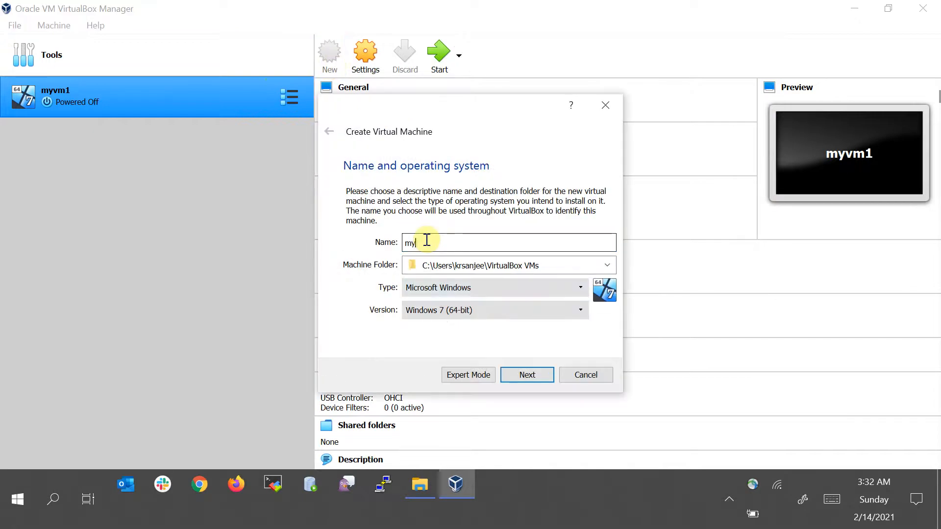
pyautogui.click(534, 378)
pyautogui.click(534, 379)
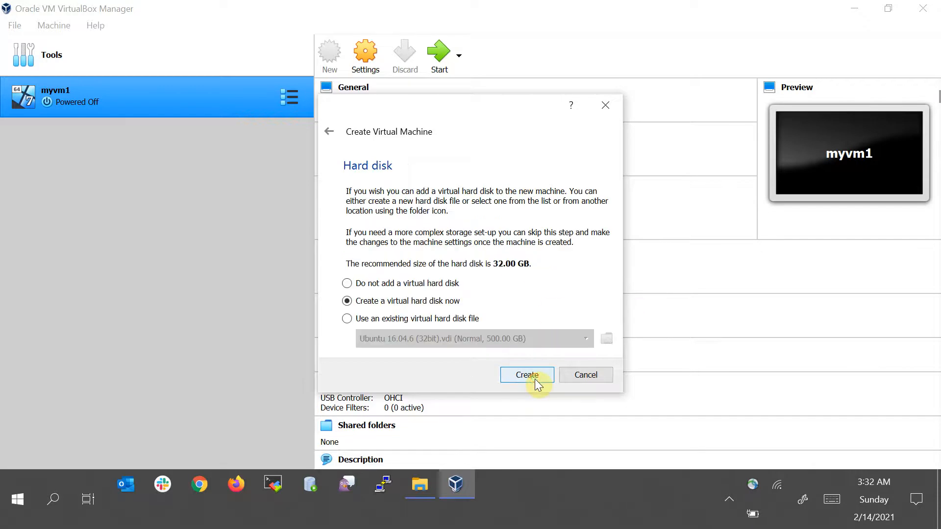
# Attach the existing CentOS 7-2009 (32bit).vdi from the Downloads CentOS-7.9-2009--VB-32bit folder and create myvm2
pyautogui.click(434, 319)
pyautogui.click(603, 340)
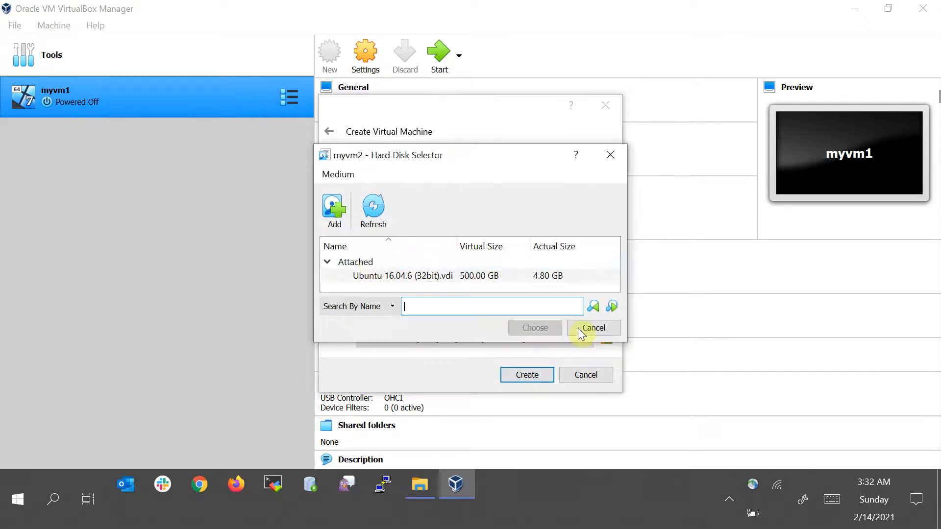
pyautogui.click(340, 219)
pyautogui.scroll(-5, 441, 196)
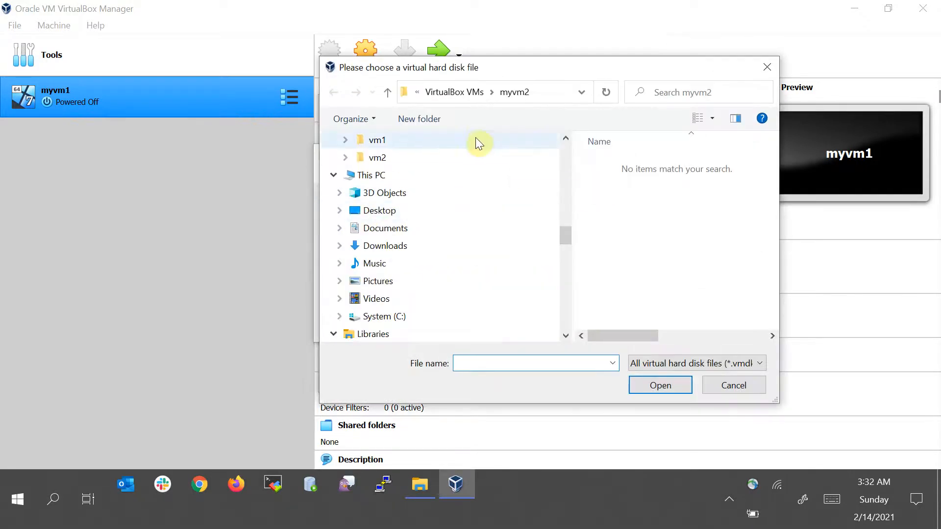
pyautogui.click(457, 95)
pyautogui.scroll(3, 539, 235)
pyautogui.scroll(-4, 567, 211)
pyautogui.moveTo(566, 222); pyautogui.dragTo(567, 139)
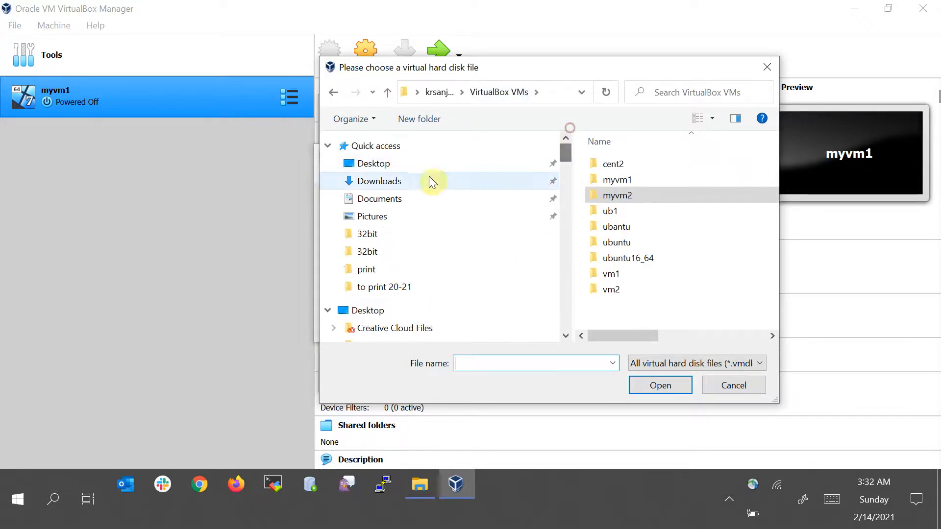
pyautogui.click(430, 176)
pyautogui.doubleClick(631, 181)
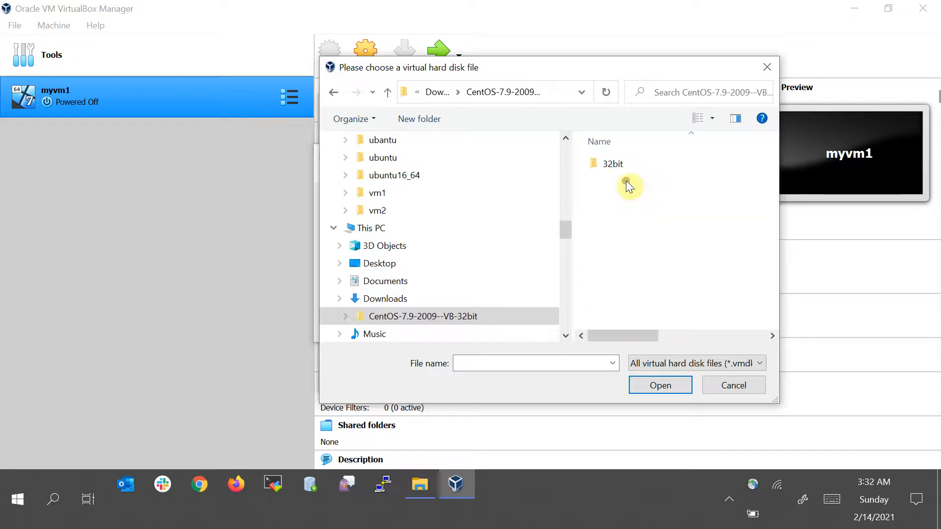
pyautogui.doubleClick(616, 167)
pyautogui.doubleClick(615, 169)
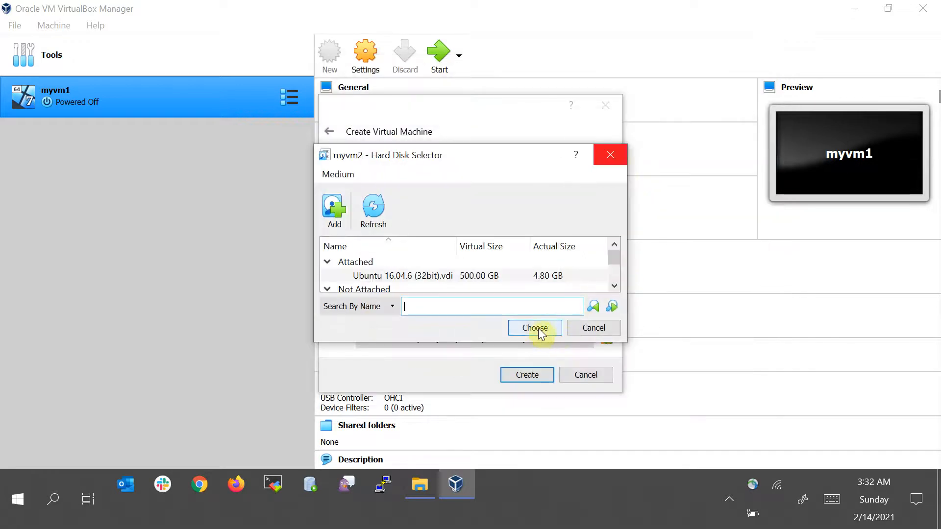
pyautogui.click(539, 329)
pyautogui.click(529, 375)
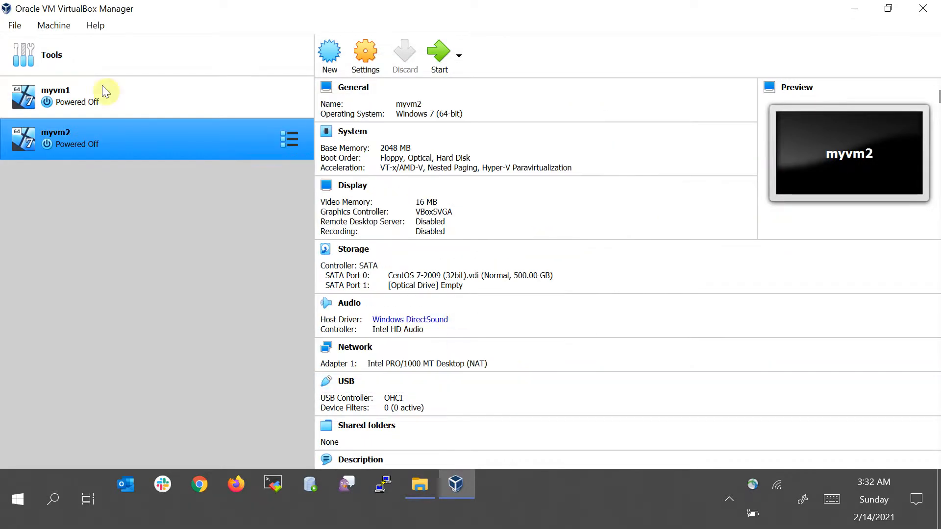
pyautogui.click(82, 93)
pyautogui.click(98, 138)
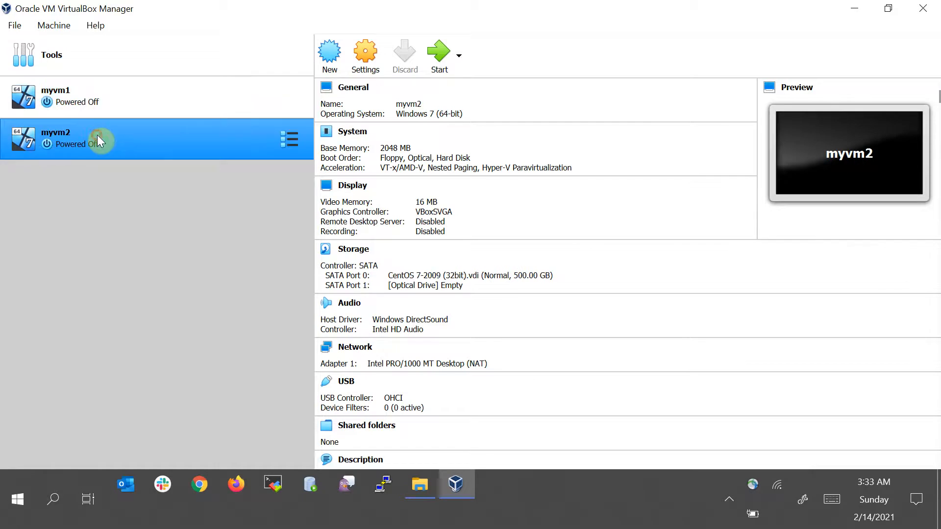
pyautogui.click(156, 61)
pyautogui.click(350, 56)
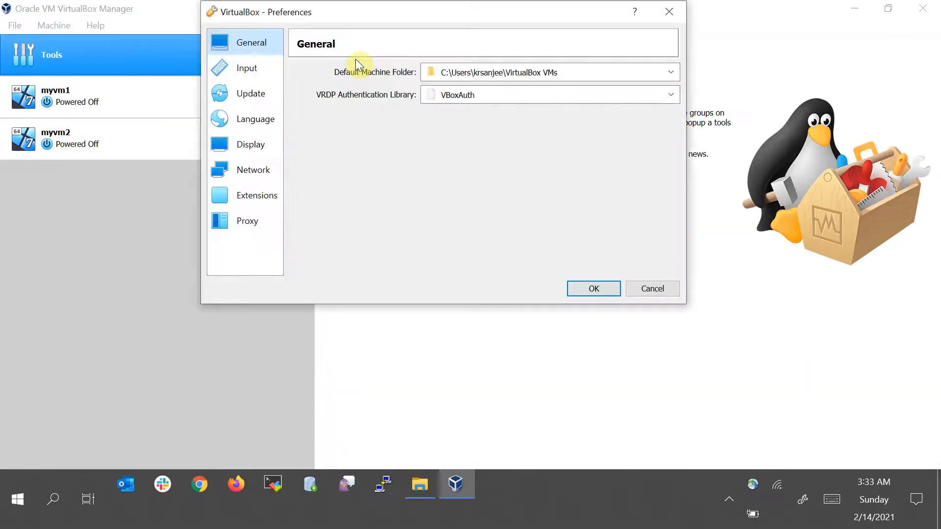
pyautogui.click(652, 288)
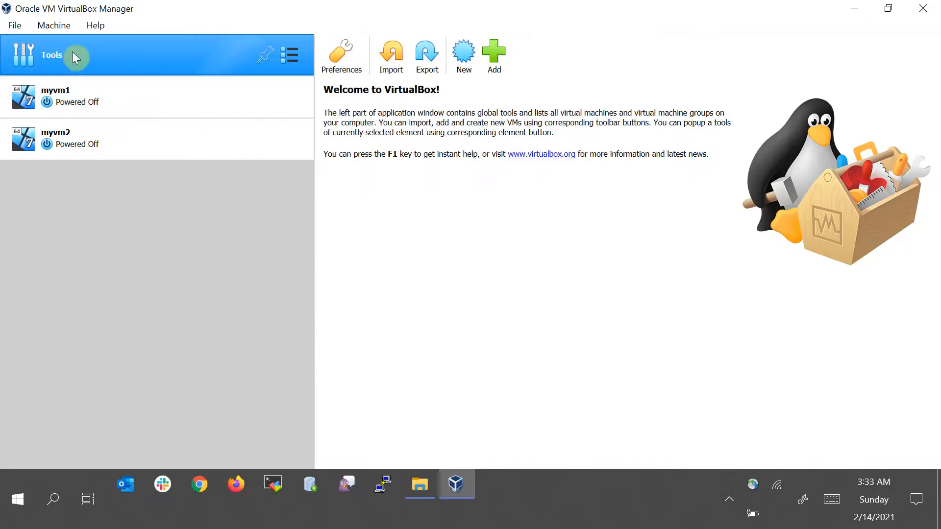
# In the global network preferences, delete the existing NAT network and add a fresh one
pyautogui.click(342, 60)
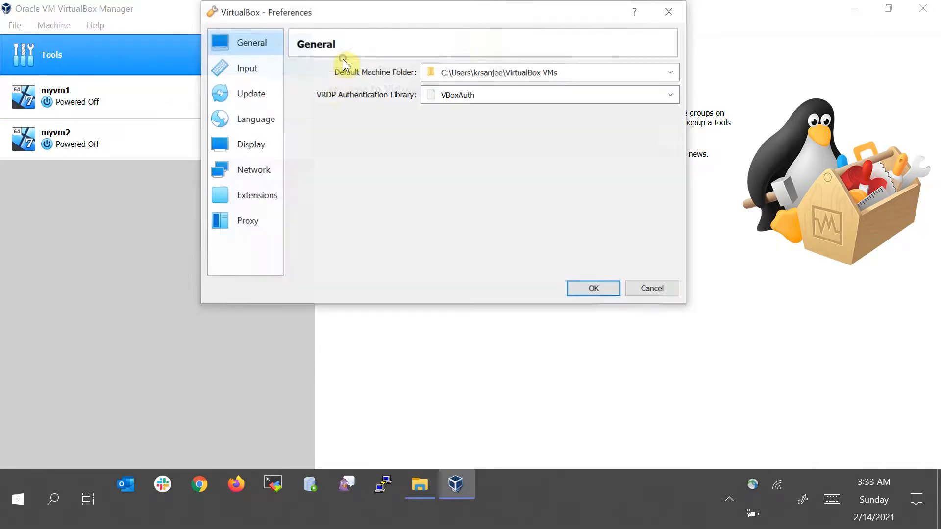
pyautogui.click(254, 172)
pyautogui.click(342, 102)
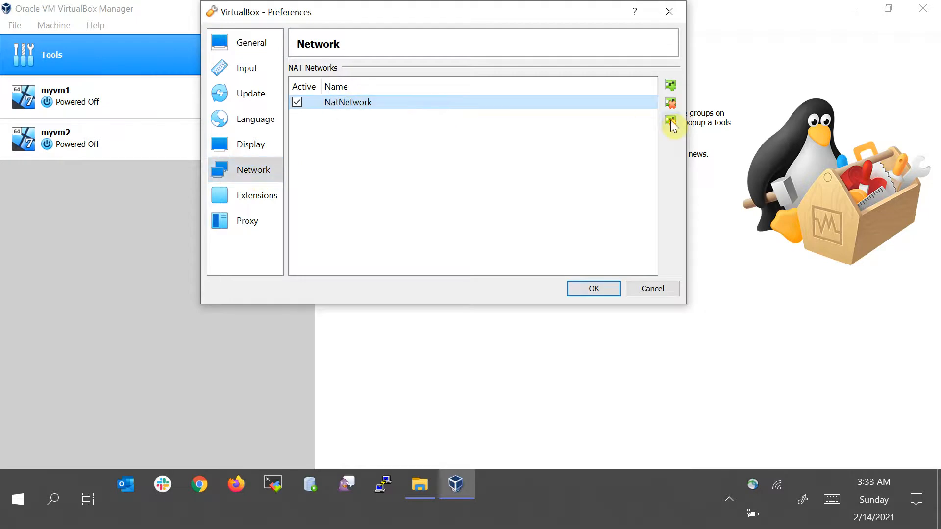
pyautogui.click(671, 103)
pyautogui.click(417, 211)
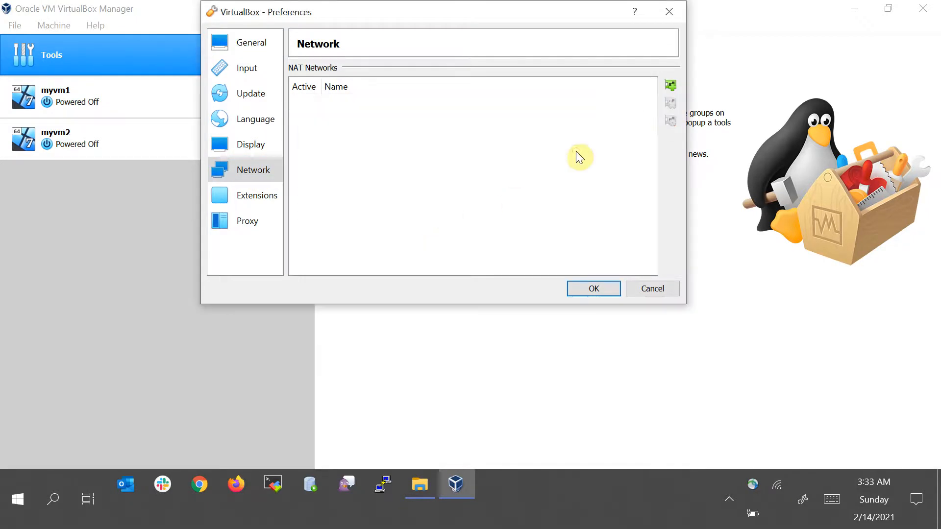
pyautogui.click(670, 85)
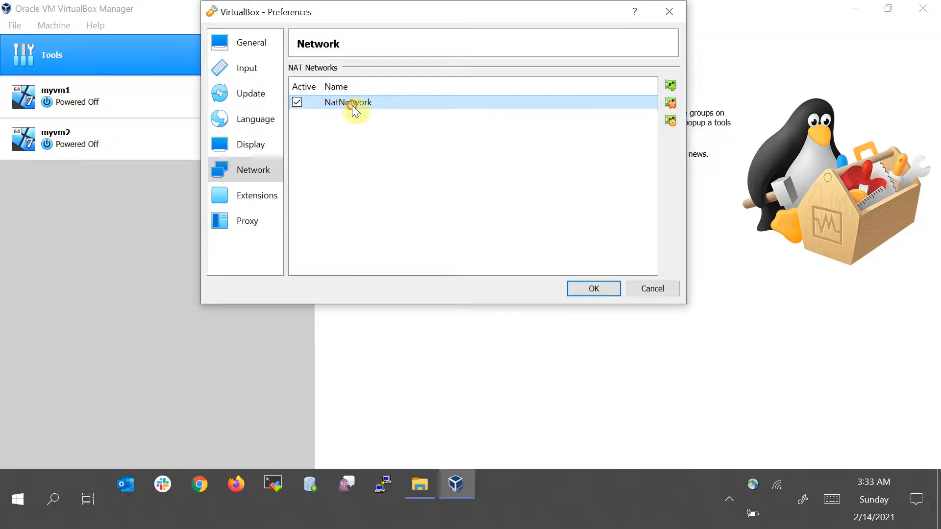
# Rename the new NAT network to mynet, adjust its network CIDR, and save the preferences
pyautogui.click(671, 121)
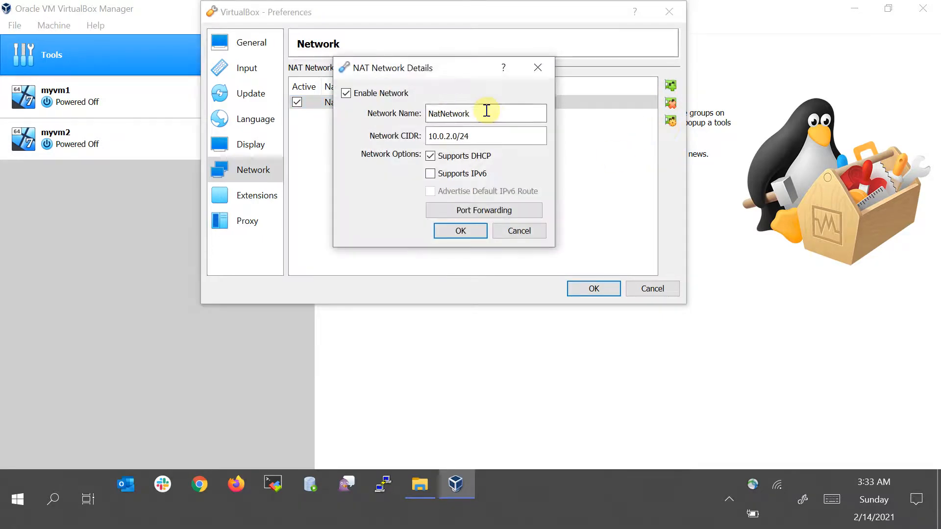
pyautogui.moveTo(488, 113); pyautogui.dragTo(193, 122)
pyautogui.write('mynet')
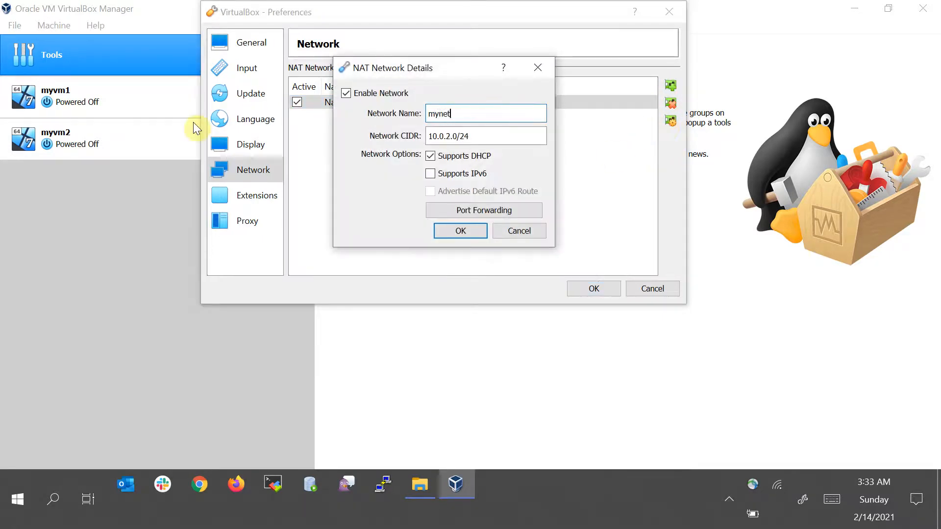
pyautogui.click(446, 137)
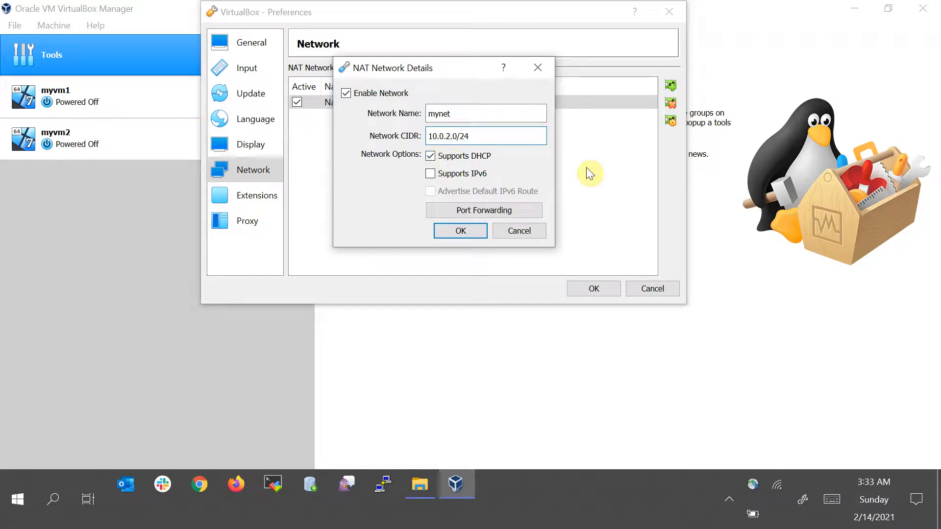
pyautogui.press('Delete')
pyautogui.write('3')
pyautogui.moveTo(458, 134); pyautogui.dragTo(415, 131)
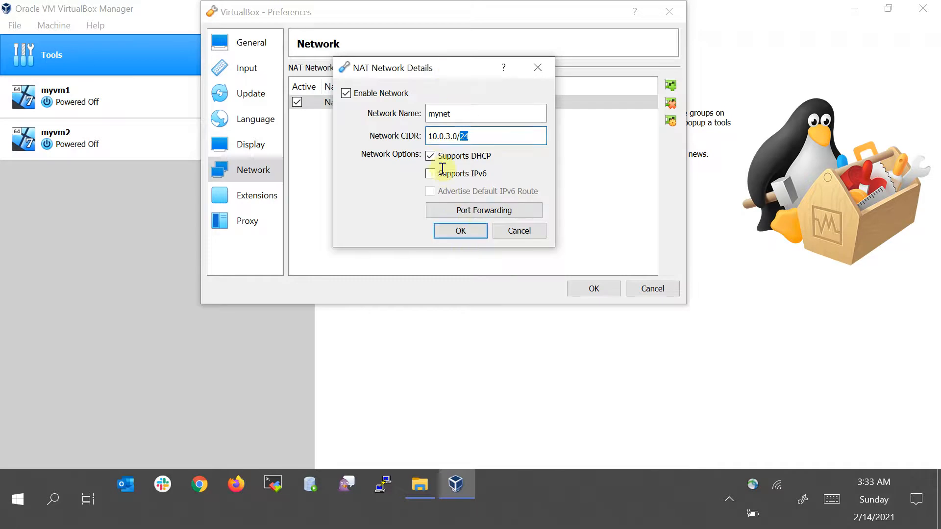
pyautogui.click(460, 230)
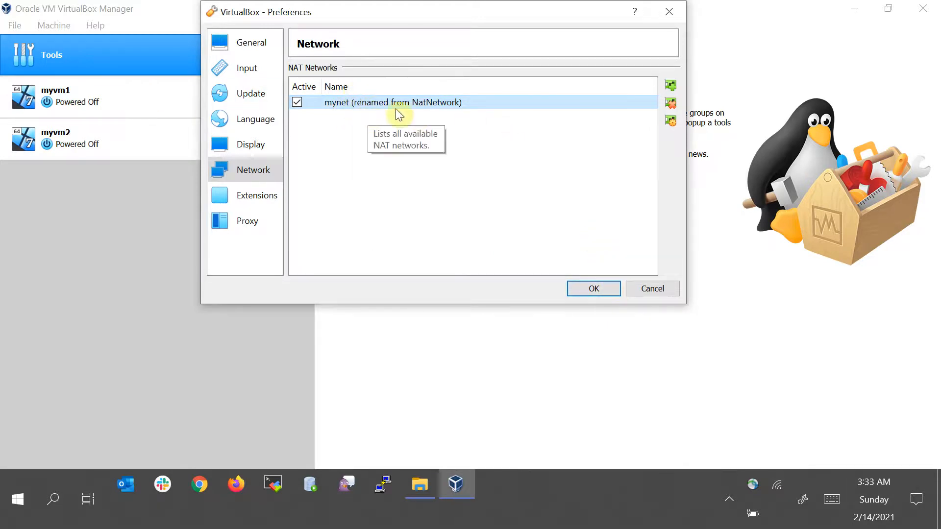
pyautogui.click(590, 288)
# Inspect myvm1's network adapter settings across the adapter tabs, then cancel without changes
pyautogui.click(149, 102)
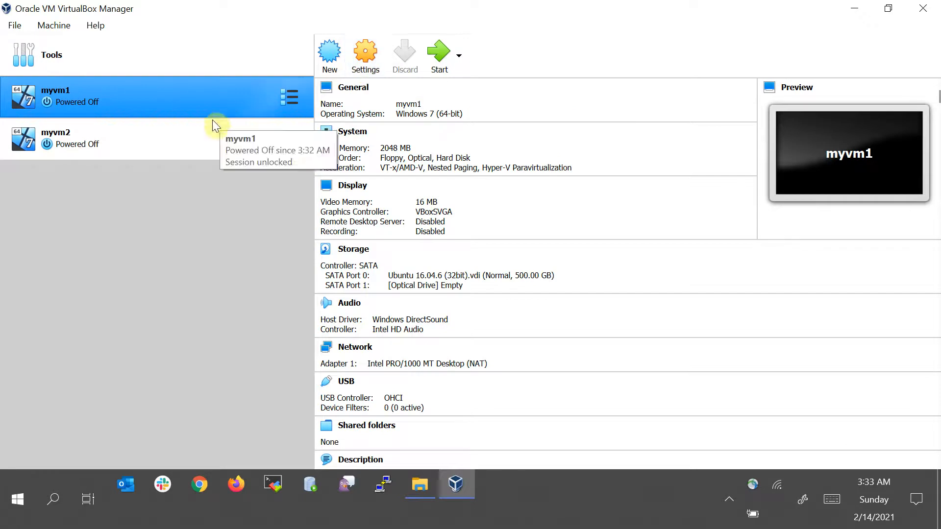
pyautogui.click(196, 136)
pyautogui.keyDown('ctrl'); pyautogui.click(163, 92); pyautogui.keyUp('ctrl')
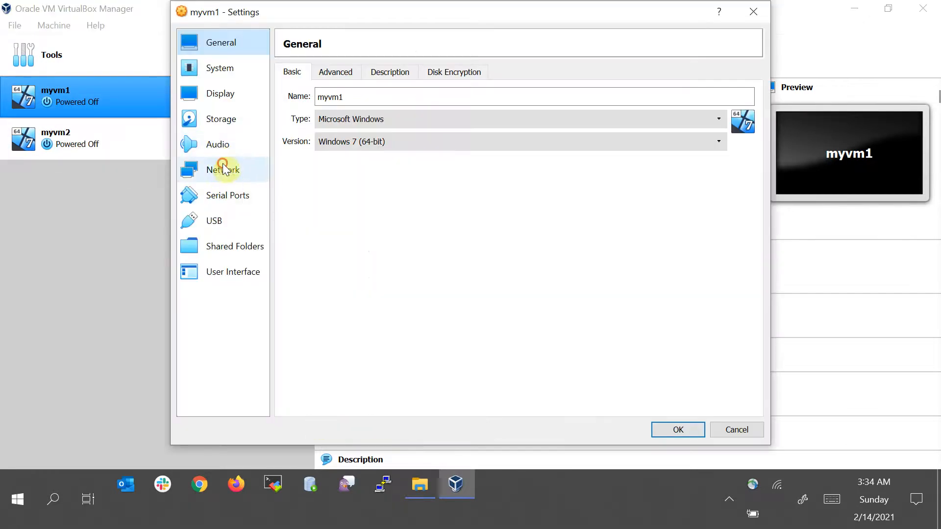
pyautogui.click(223, 169)
pyautogui.click(357, 74)
pyautogui.click(402, 72)
pyautogui.click(456, 72)
pyautogui.click(362, 74)
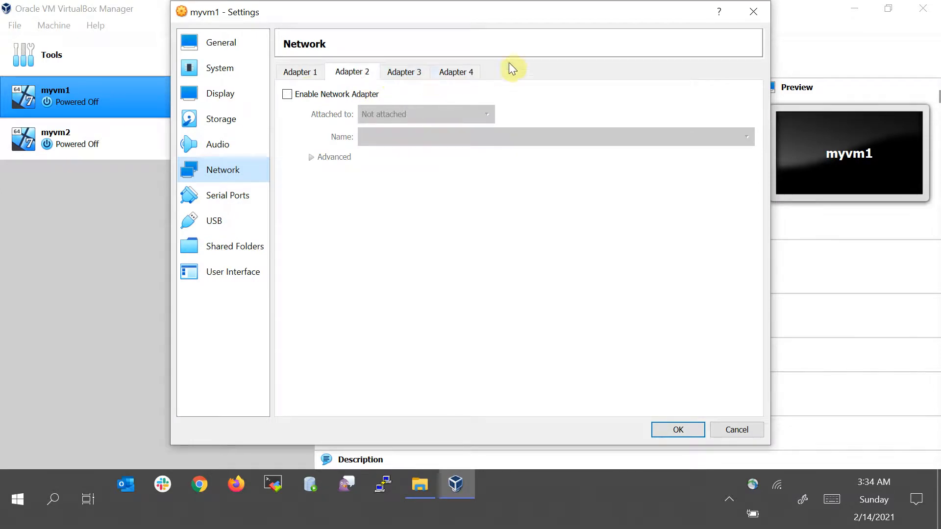
pyautogui.click(299, 72)
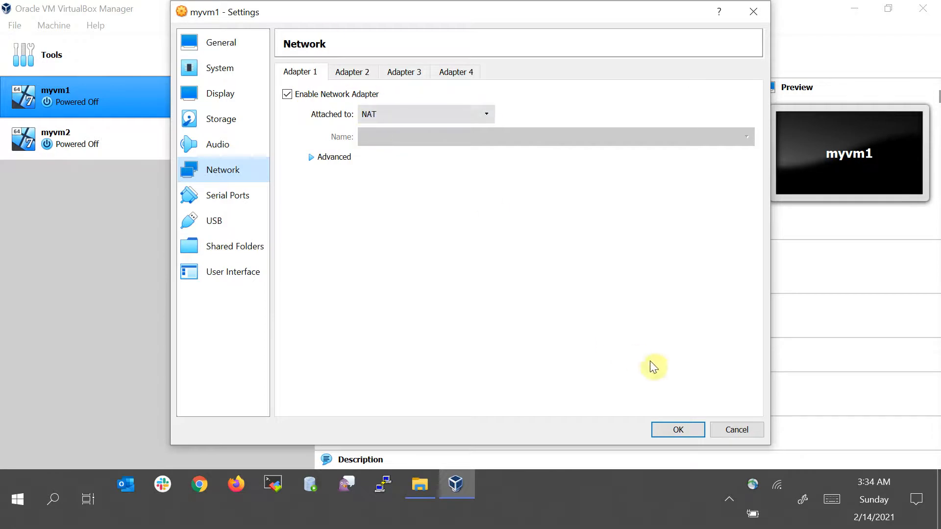
pyautogui.click(735, 430)
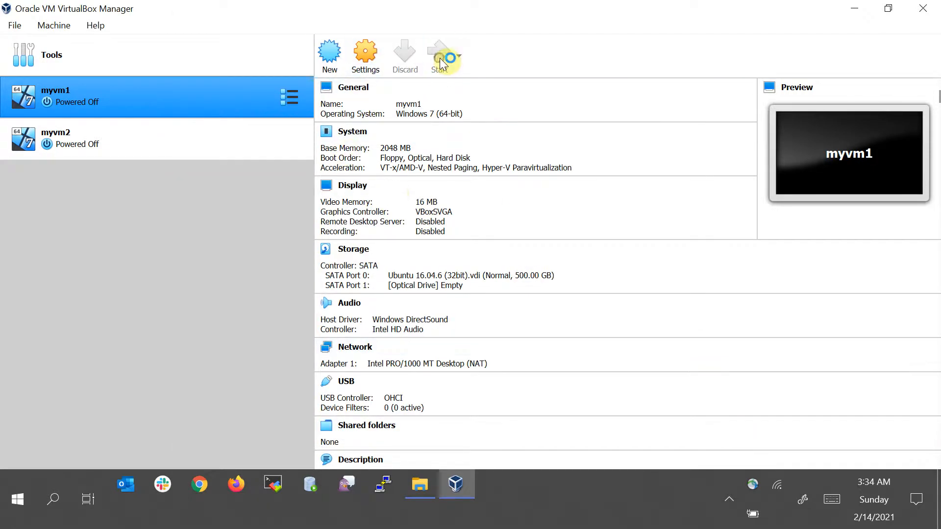
# Start both virtual machines, myvm1 and myvm2
pyautogui.click(183, 138)
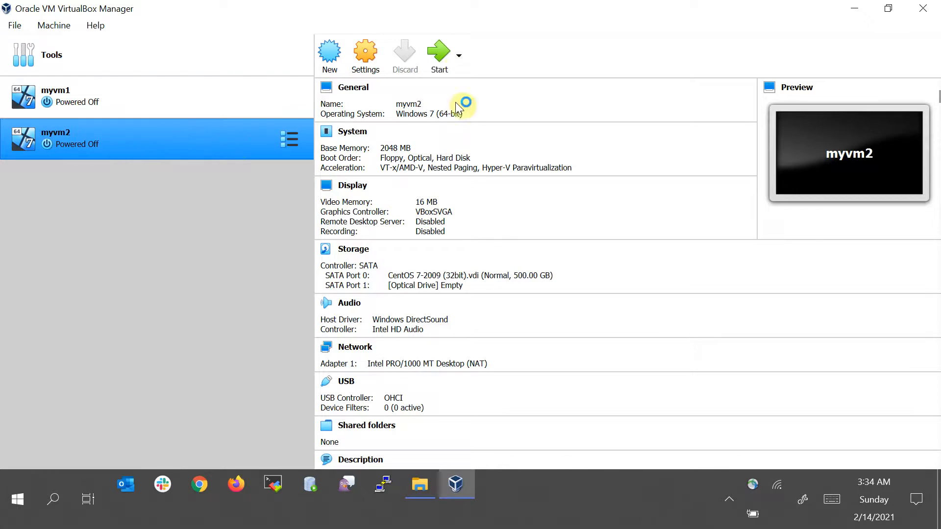
pyautogui.click(439, 54)
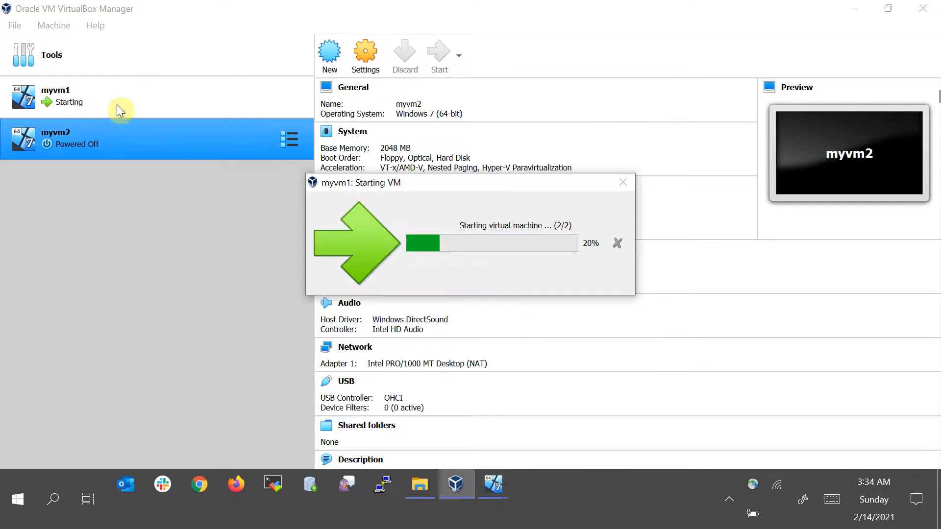
pyautogui.doubleClick(101, 155)
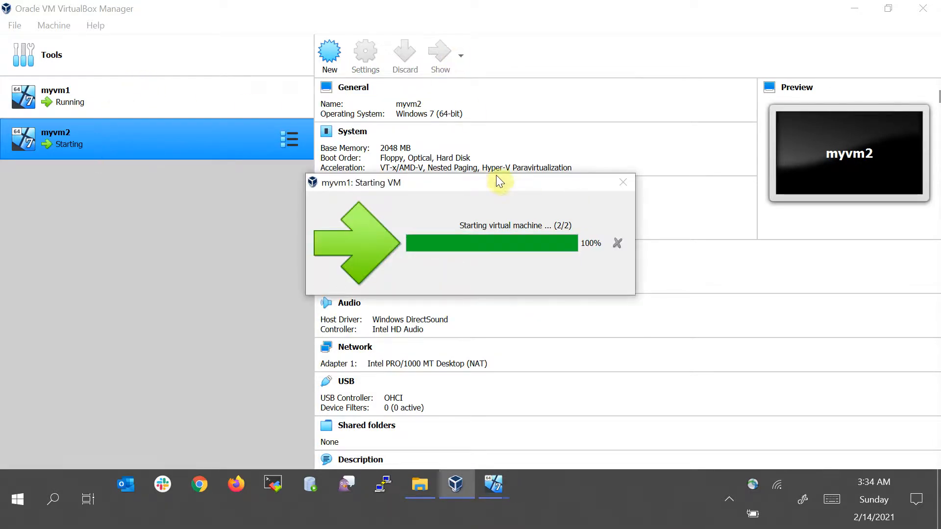
pyautogui.moveTo(494, 190); pyautogui.dragTo(675, 102)
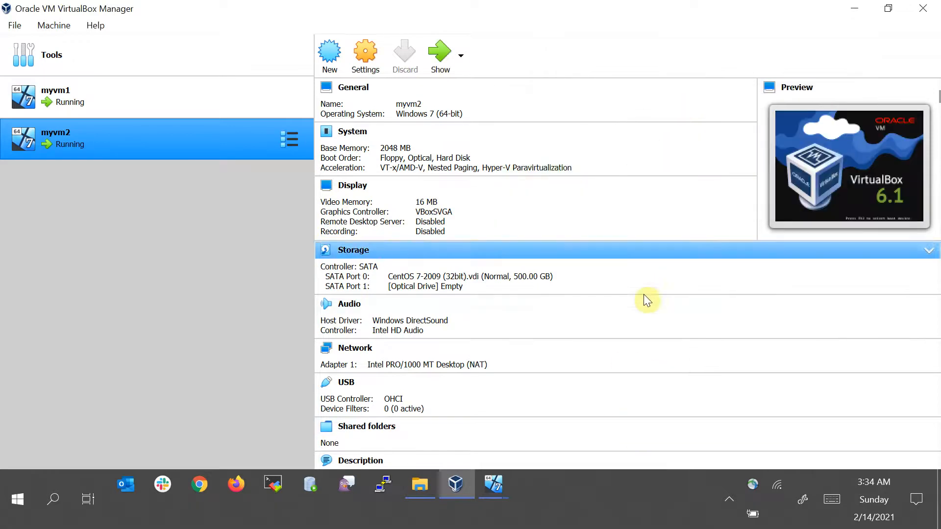
# Open the myvm1 and myvm2 console windows and arrange them side by side, enlarging myvm2
pyautogui.moveTo(495, 491)
pyautogui.click(475, 411)
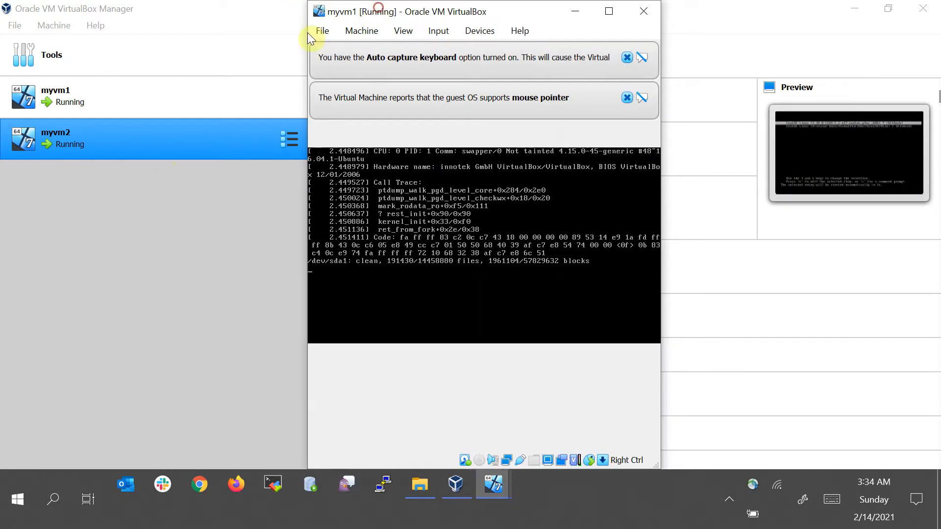
pyautogui.moveTo(374, 10); pyautogui.dragTo(169, 71)
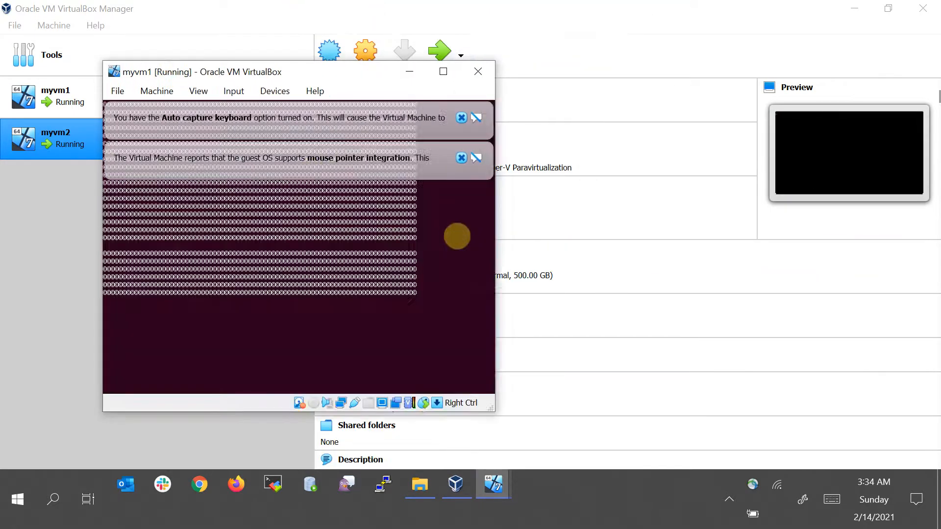
pyautogui.click(503, 491)
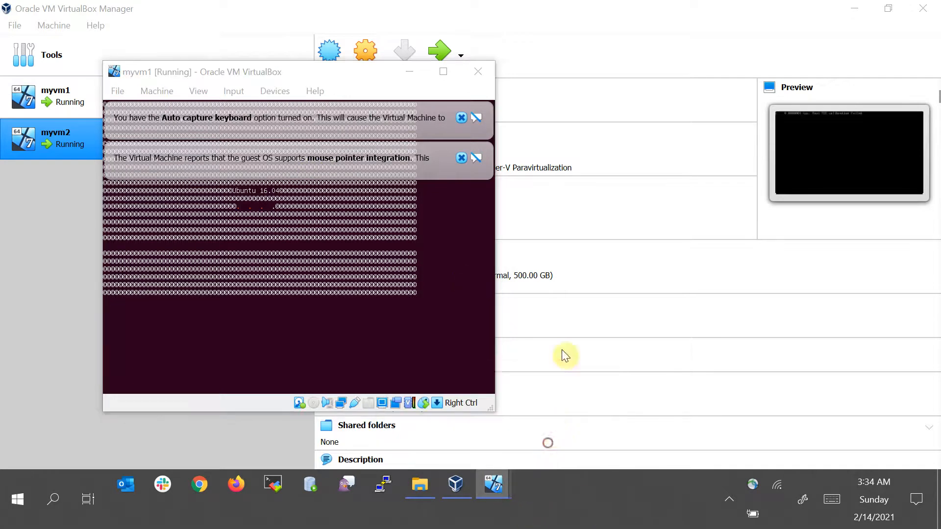
pyautogui.click(551, 427)
pyautogui.moveTo(457, 89); pyautogui.dragTo(640, 72)
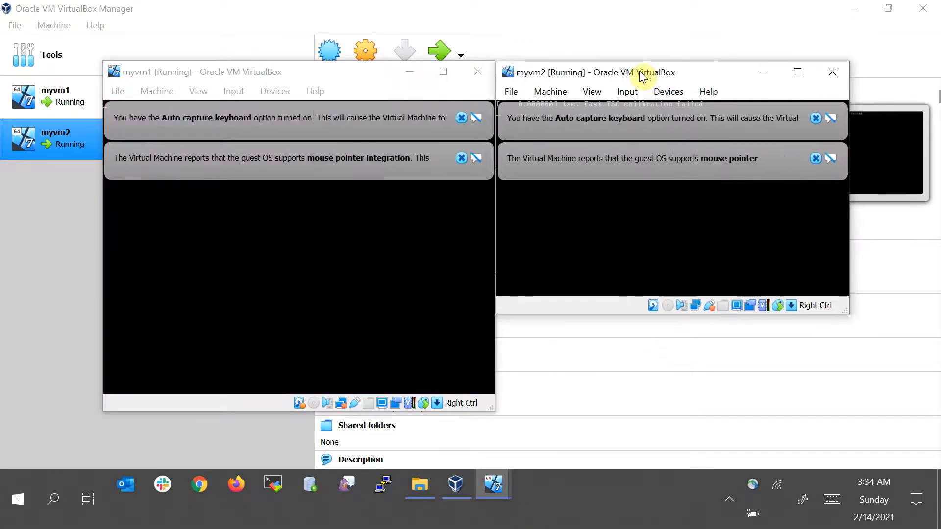
pyautogui.moveTo(849, 314); pyautogui.dragTo(908, 412)
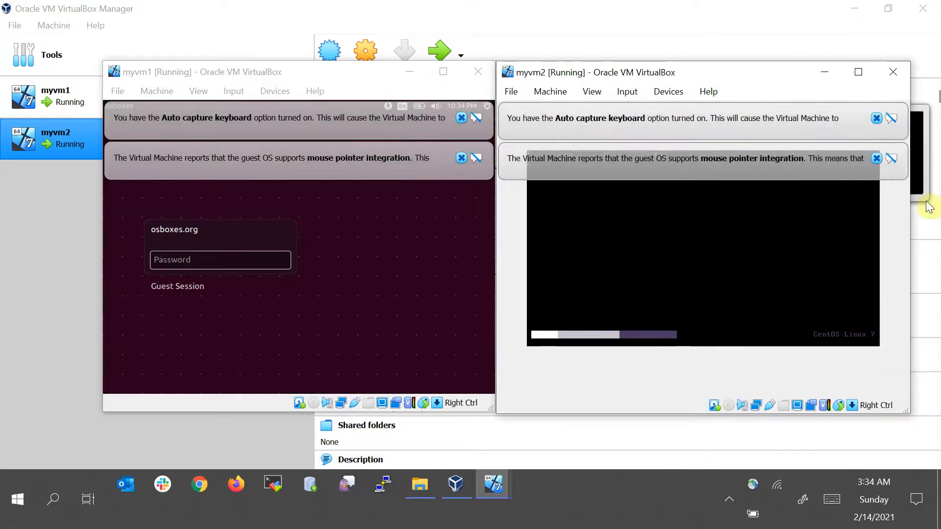
# Dismiss the notification banners in both VM windows
pyautogui.click(877, 157)
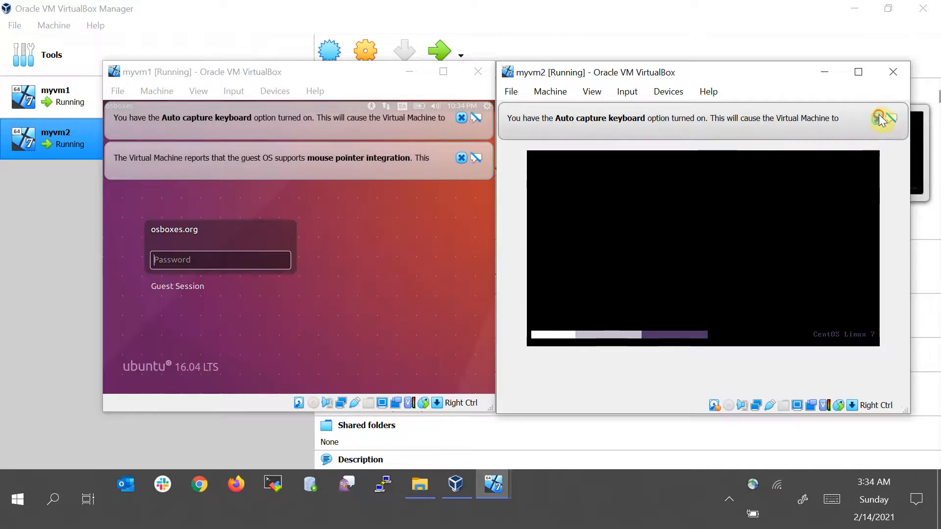
pyautogui.click(878, 118)
pyautogui.click(461, 117)
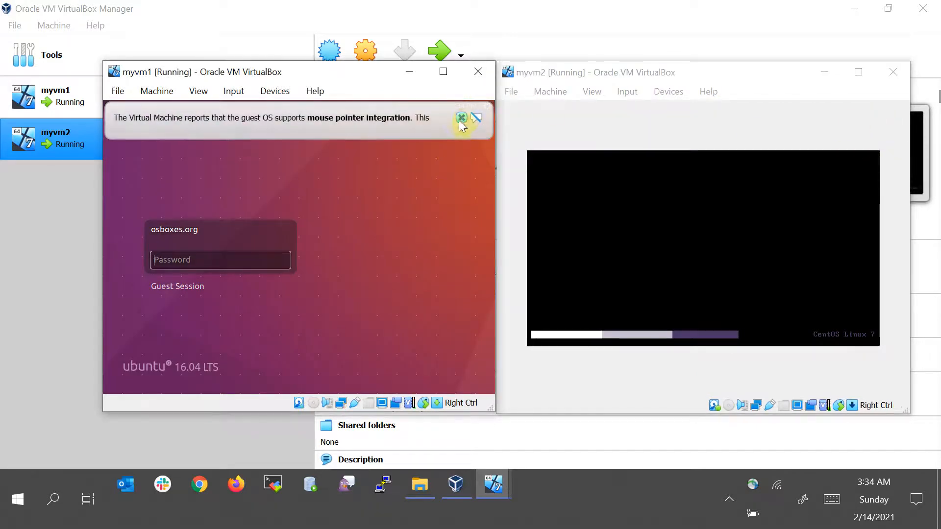
pyautogui.click(462, 118)
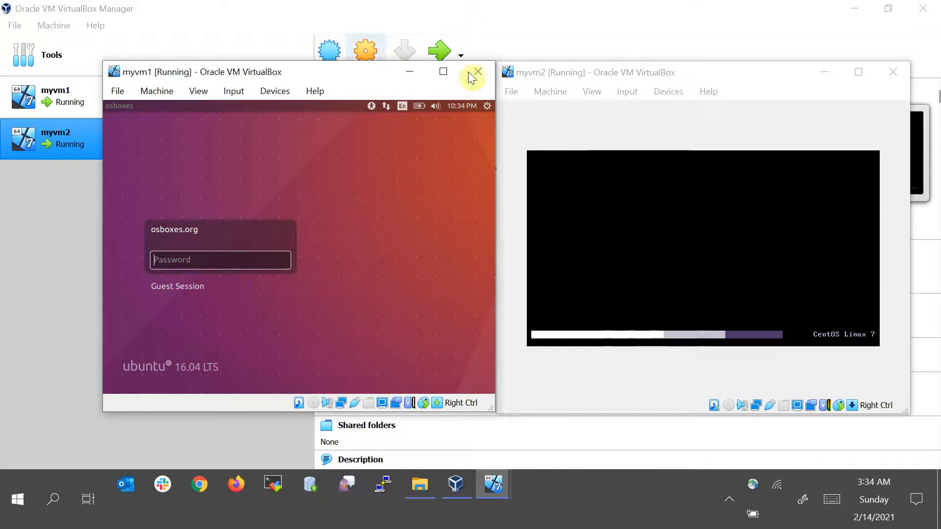
pyautogui.click(443, 71)
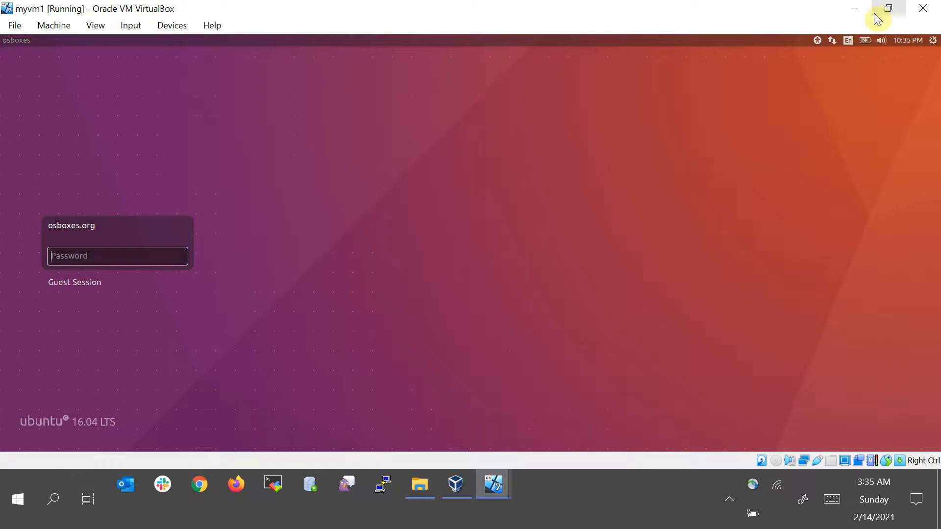
pyautogui.click(888, 9)
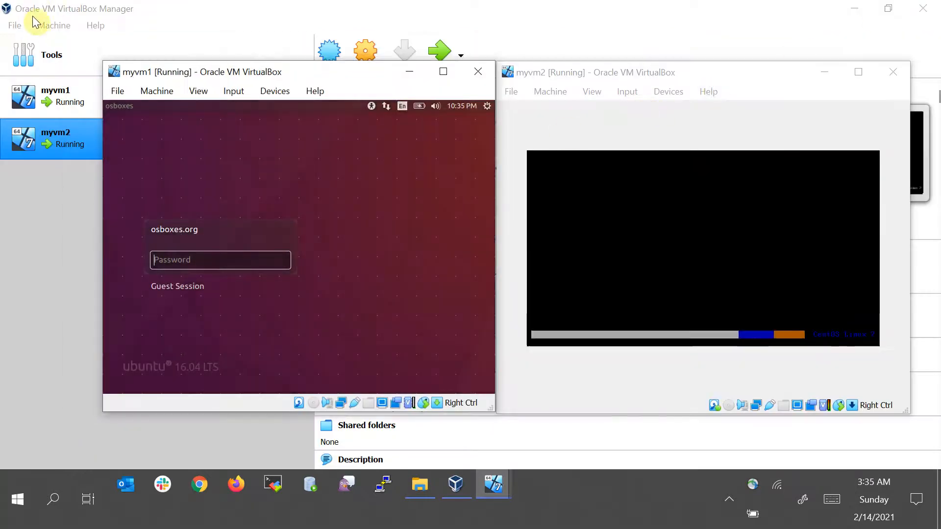
# Check the VirtualBox version in the About dialog and close it
pyautogui.click(54, 25)
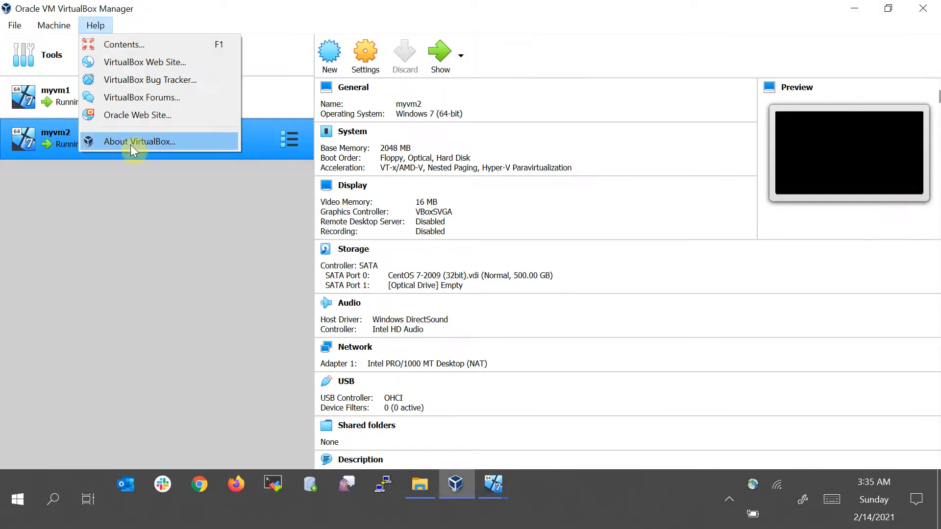
pyautogui.click(130, 143)
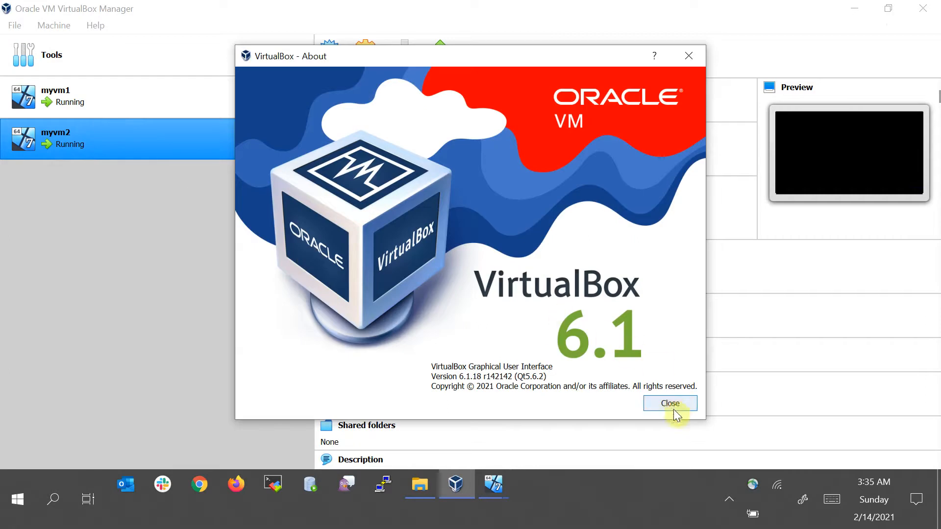
pyautogui.click(671, 404)
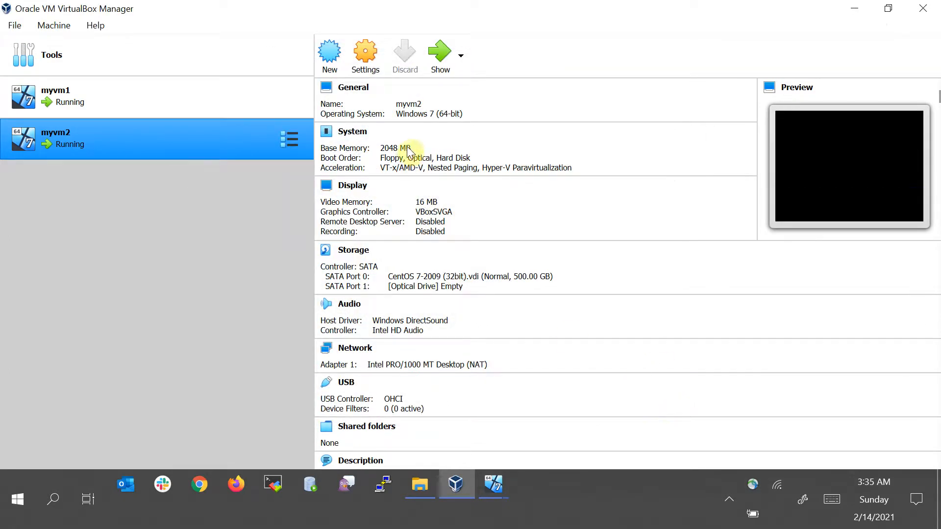
# Bring both VM windows back to the front and arrange them side by side
pyautogui.moveTo(500, 491)
pyautogui.click(428, 404)
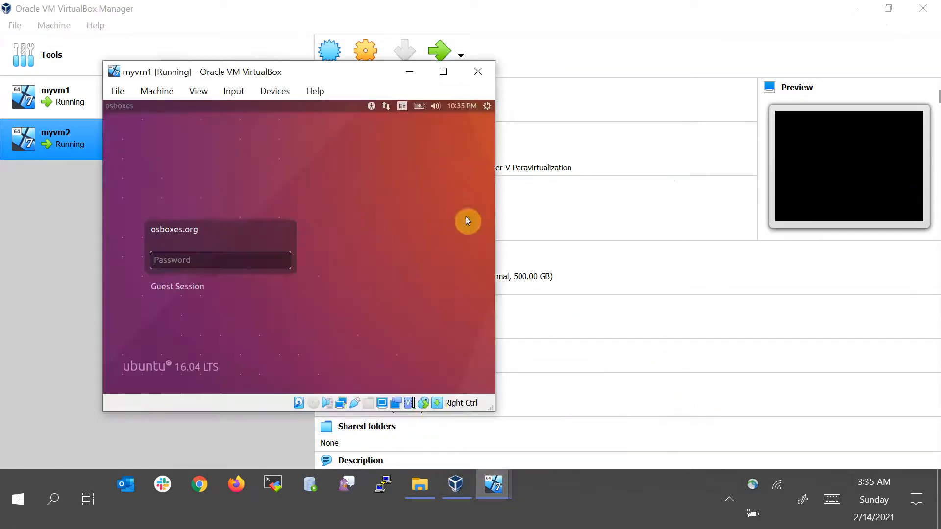
pyautogui.click(540, 441)
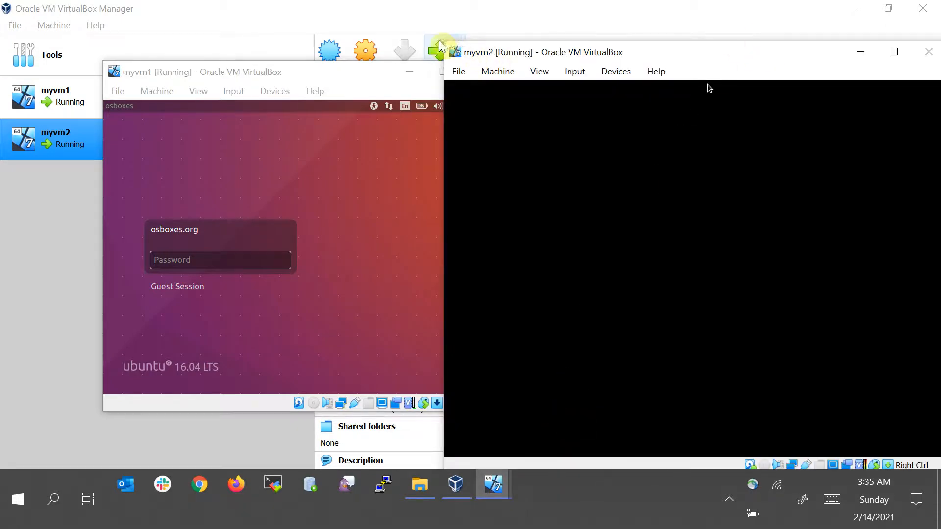
pyautogui.moveTo(445, 43); pyautogui.dragTo(547, 73)
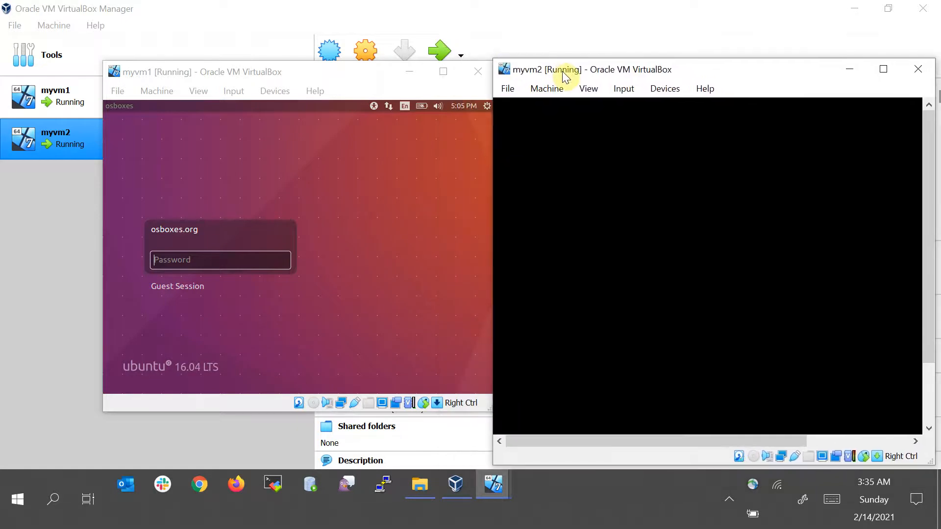
pyautogui.moveTo(929, 462); pyautogui.dragTo(932, 421)
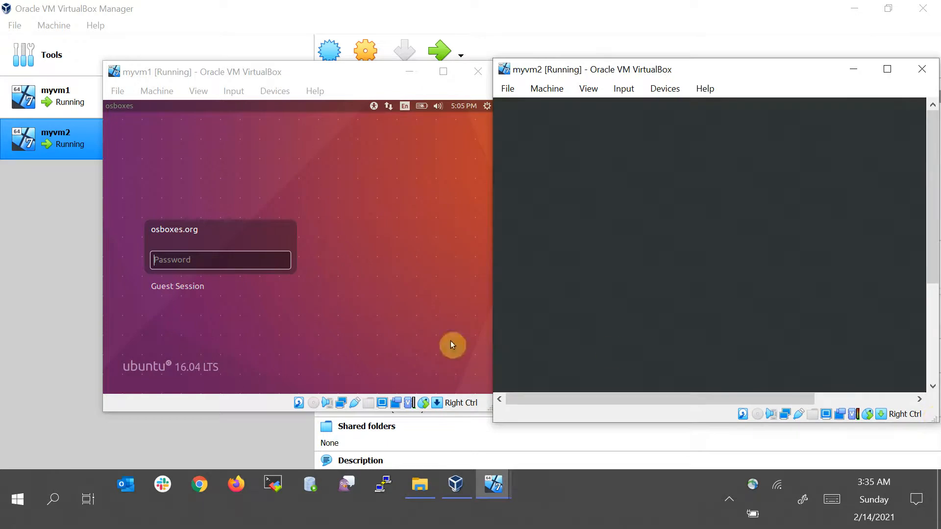
pyautogui.click(267, 265)
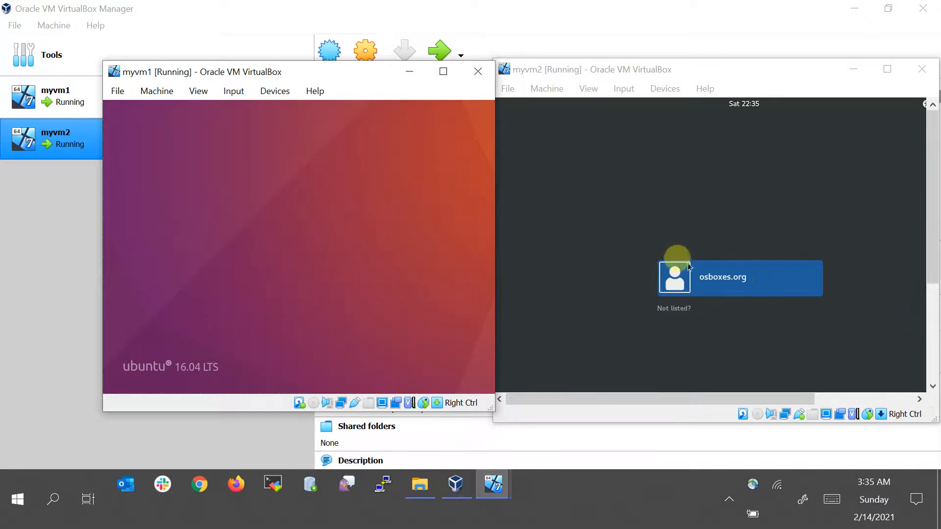
# Sign in to myvm2 as the osboxes.org user with the account password
pyautogui.click(738, 283)
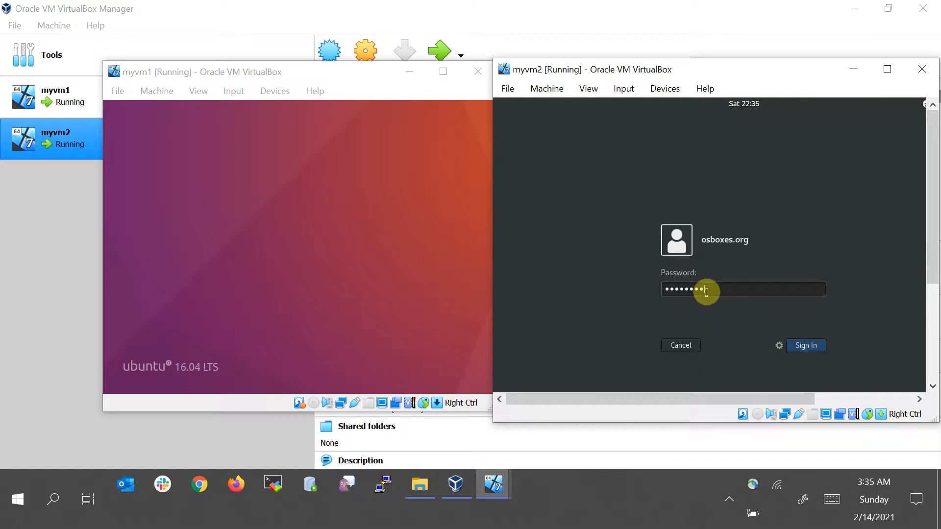
pyautogui.press('Return')
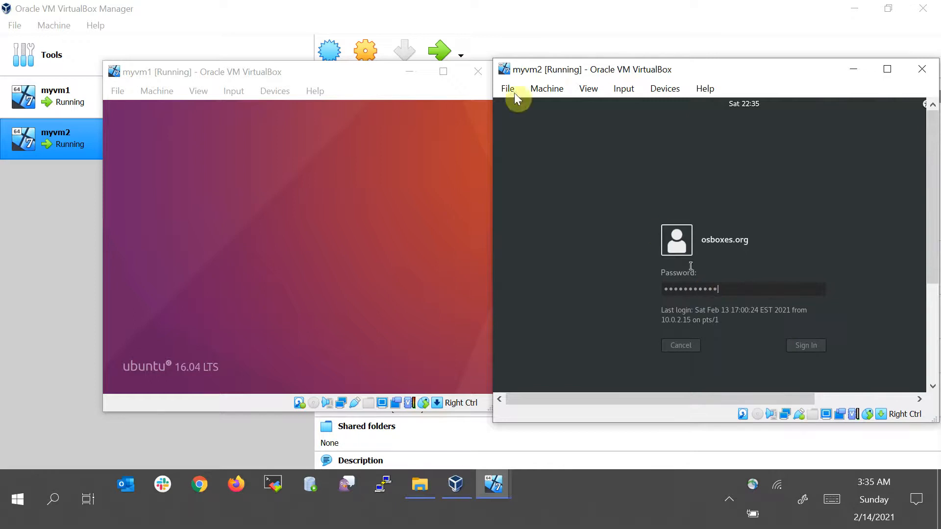
# Move the myvm1 and myvm2 windows so they sit side by side
pyautogui.moveTo(273, 73); pyautogui.dragTo(208, 74)
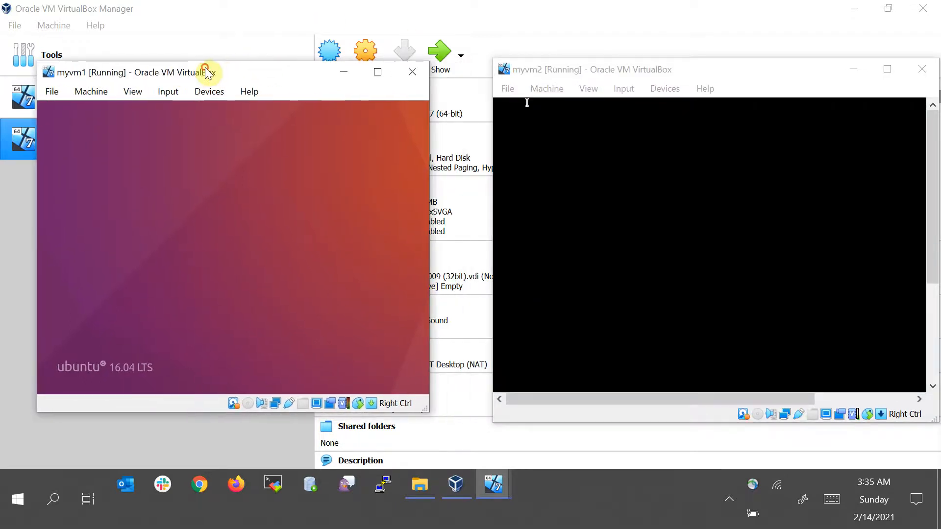
pyautogui.moveTo(542, 73); pyautogui.dragTo(507, 78)
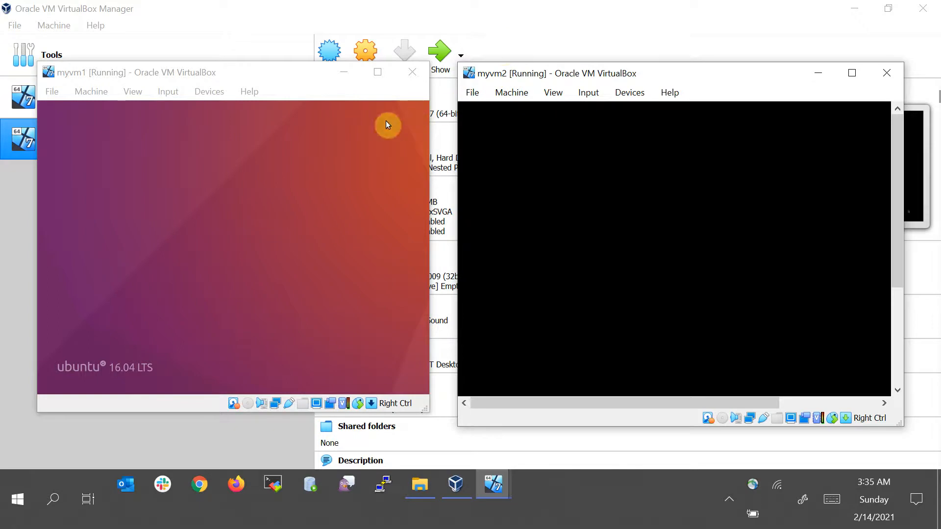
# Inspect myvm1's network adapter settings and cancel the settings dialog
pyautogui.click(343, 76)
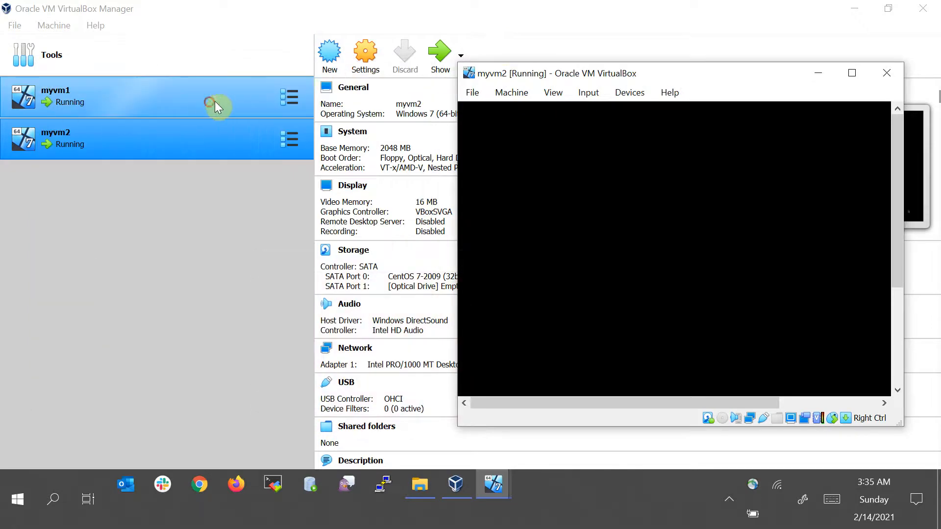
pyautogui.click(209, 102)
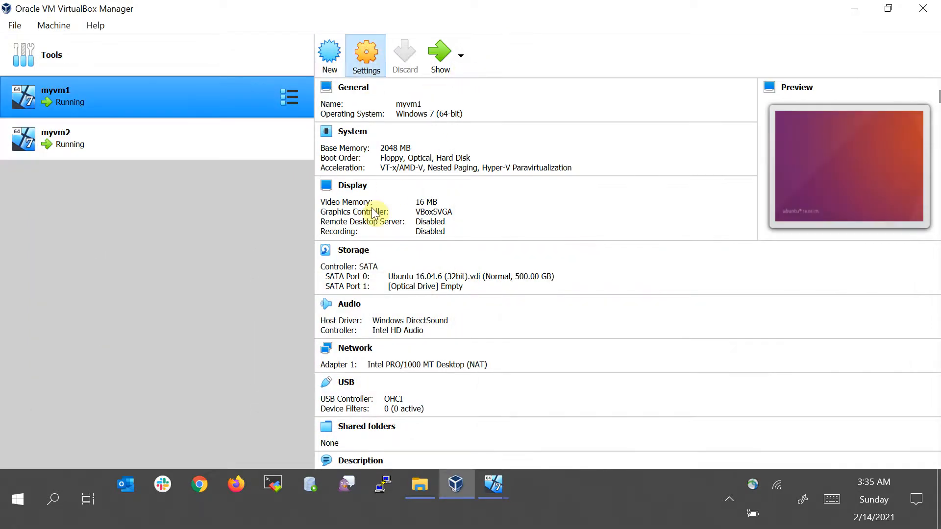
pyautogui.hotkey('ctrl', 's')
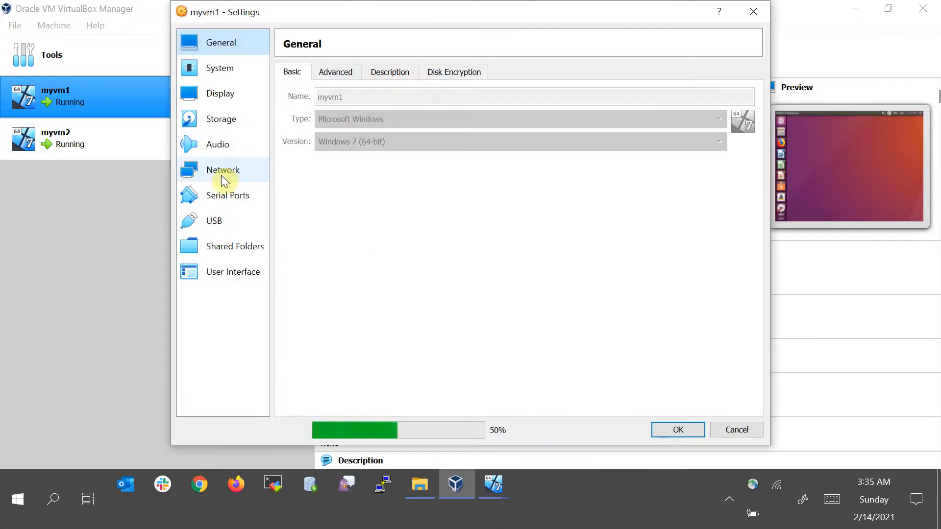
pyautogui.click(222, 172)
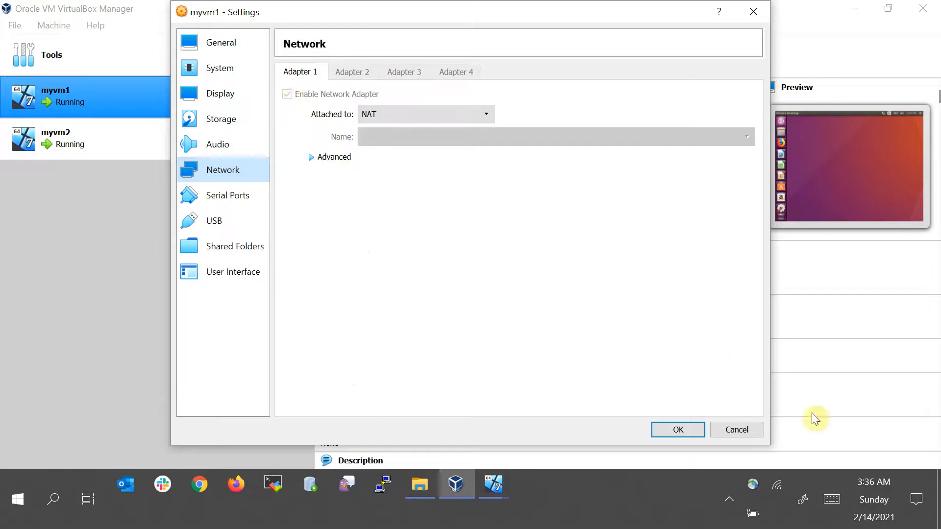
pyautogui.click(412, 113)
pyautogui.click(554, 352)
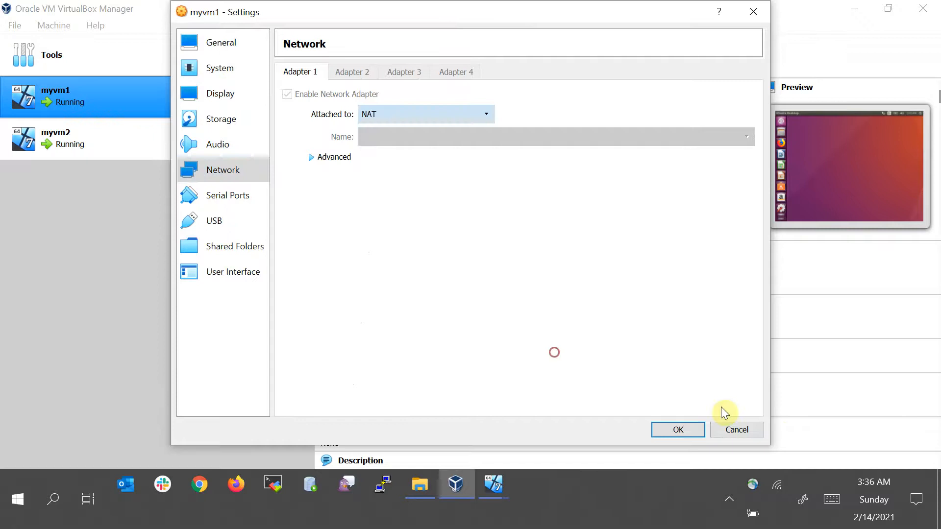
pyautogui.click(745, 429)
# Open a terminal in myvm1, run ifconfig and highlight its inet address
pyautogui.moveTo(493, 485)
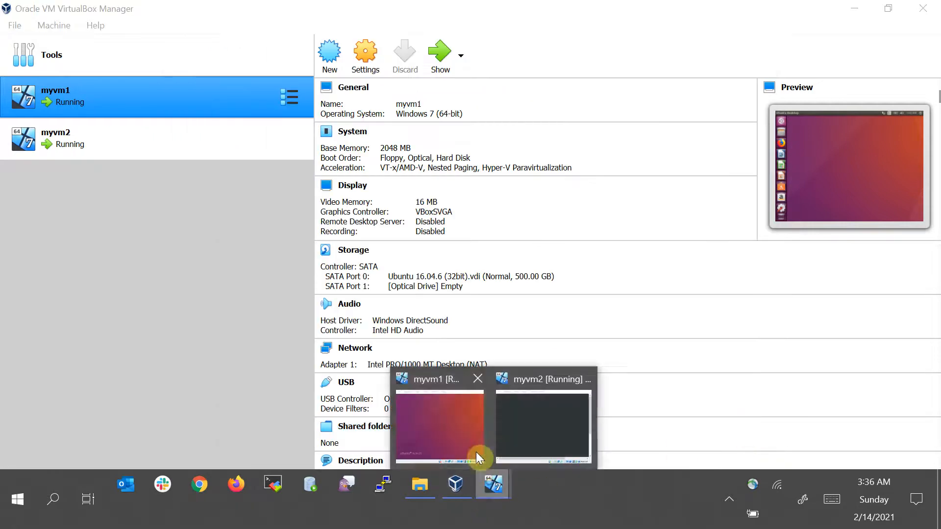
pyautogui.click(463, 424)
pyautogui.rightClick(212, 192)
pyautogui.click(232, 224)
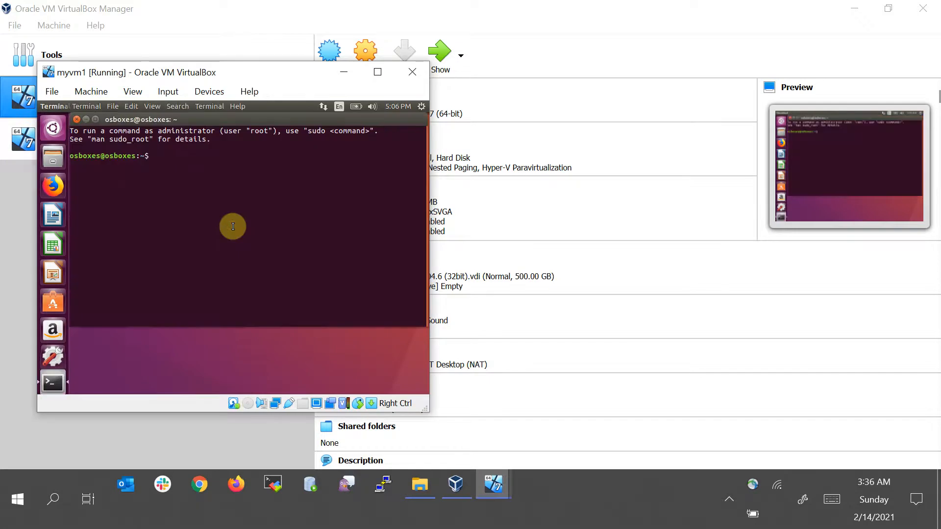
pyautogui.write('ifcon')
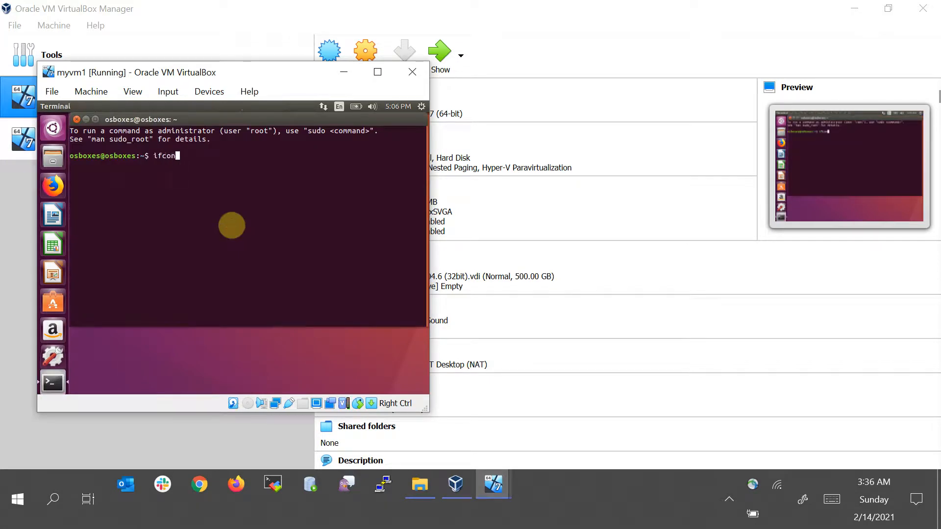
pyautogui.write('fig')
pyautogui.press('Return')
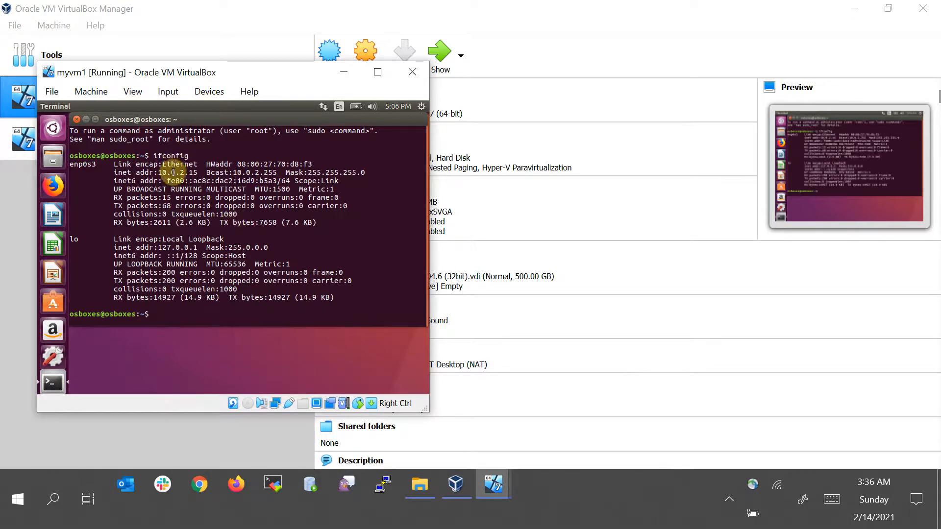
pyautogui.doubleClick(171, 174)
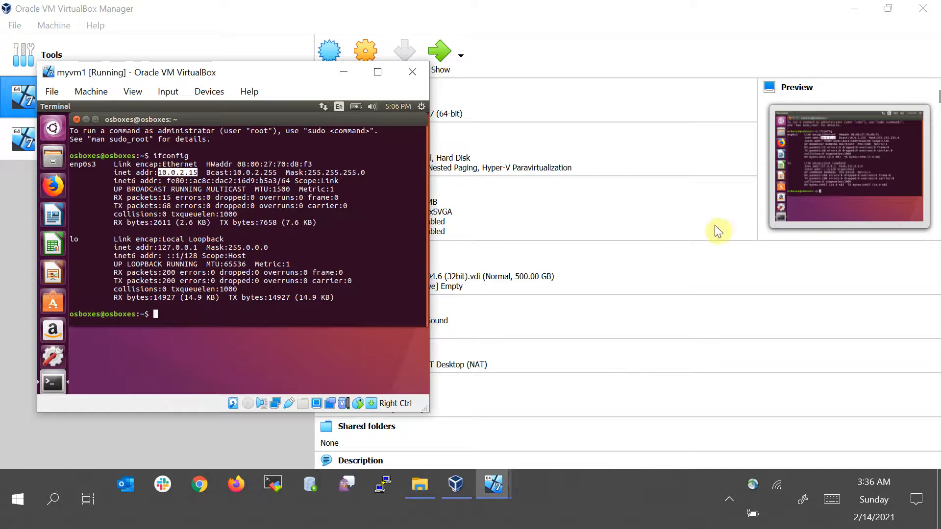
# Switch to myvm2, open a terminal from its desktop and run ifconfig
pyautogui.click(505, 484)
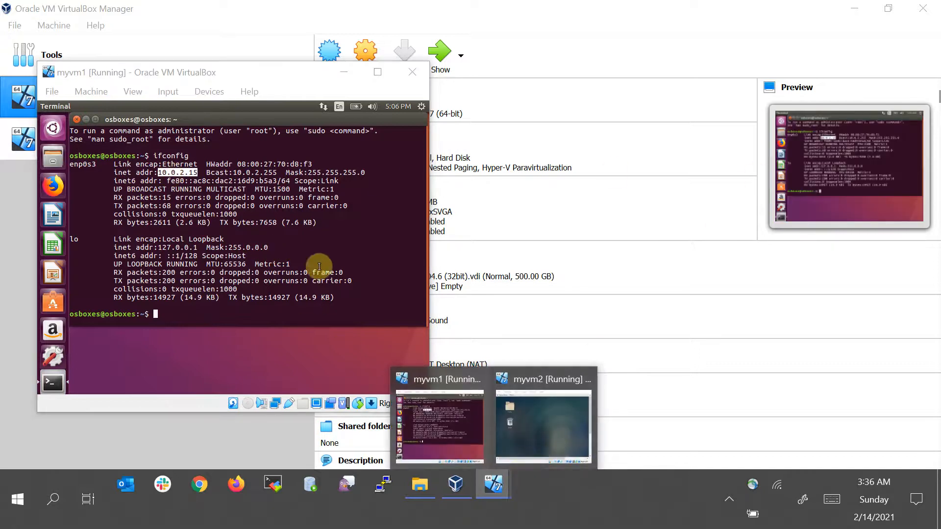
pyautogui.click(521, 410)
pyautogui.rightClick(614, 192)
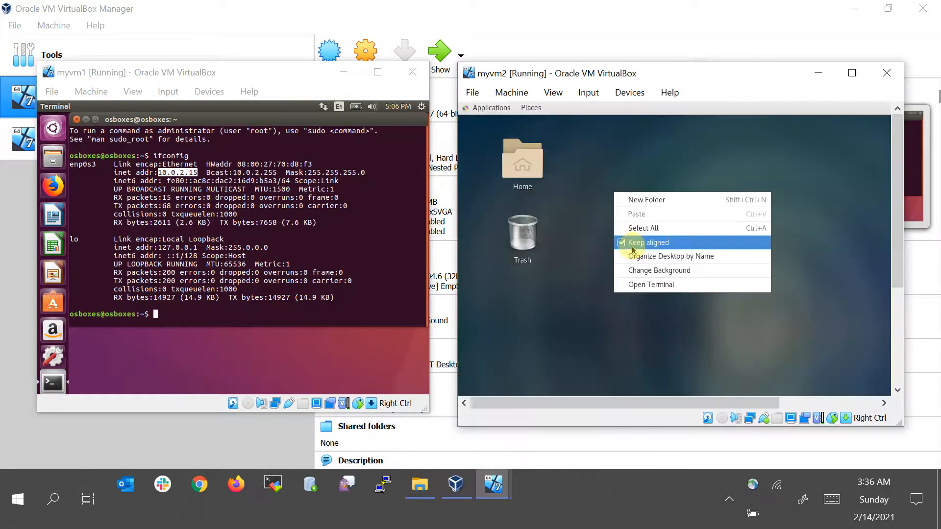
pyautogui.click(668, 286)
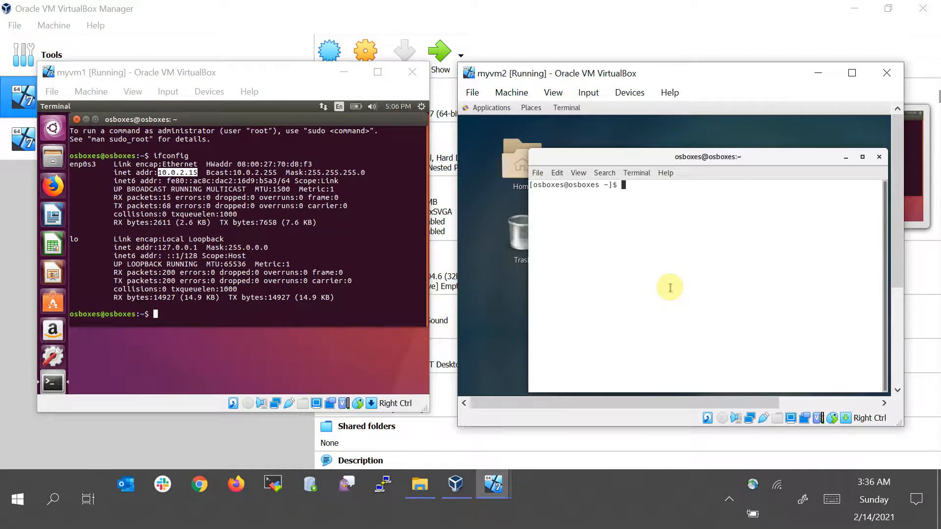
pyautogui.write('ifconfig')
pyautogui.press('Return')
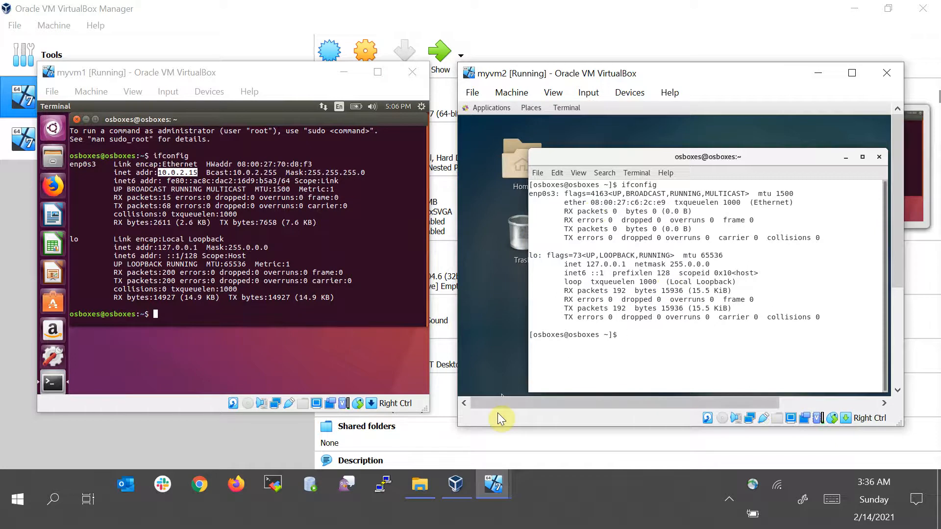
# Attach myvm1's network adapter to the NAT Network named mynet
pyautogui.moveTo(491, 487)
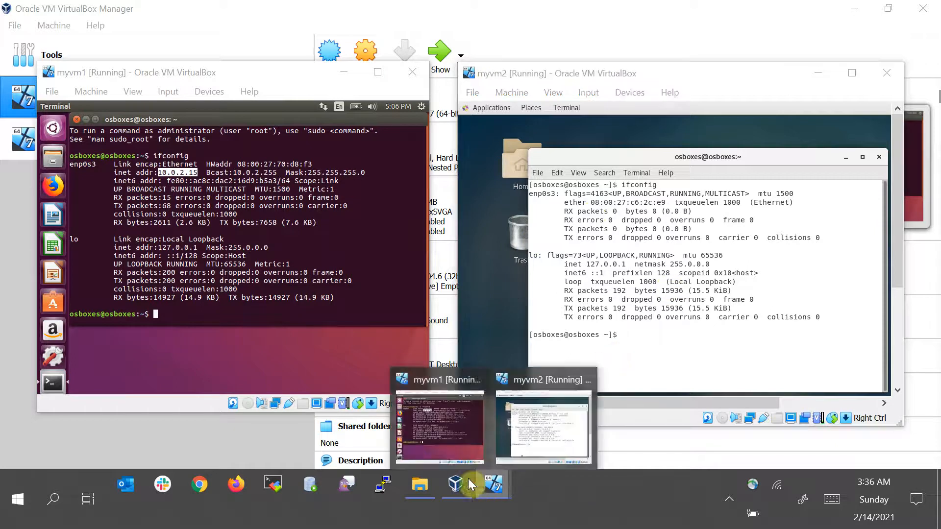
pyautogui.click(444, 433)
pyautogui.click(467, 481)
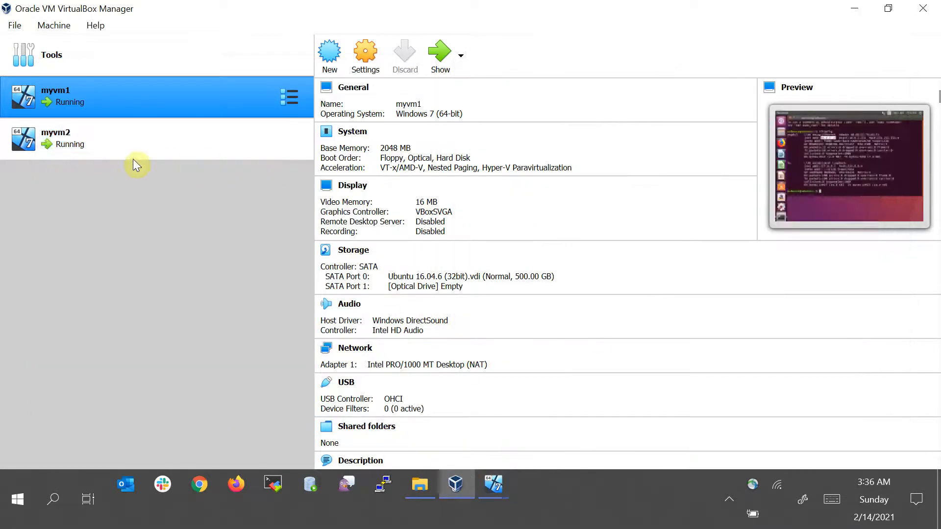
pyautogui.click(372, 67)
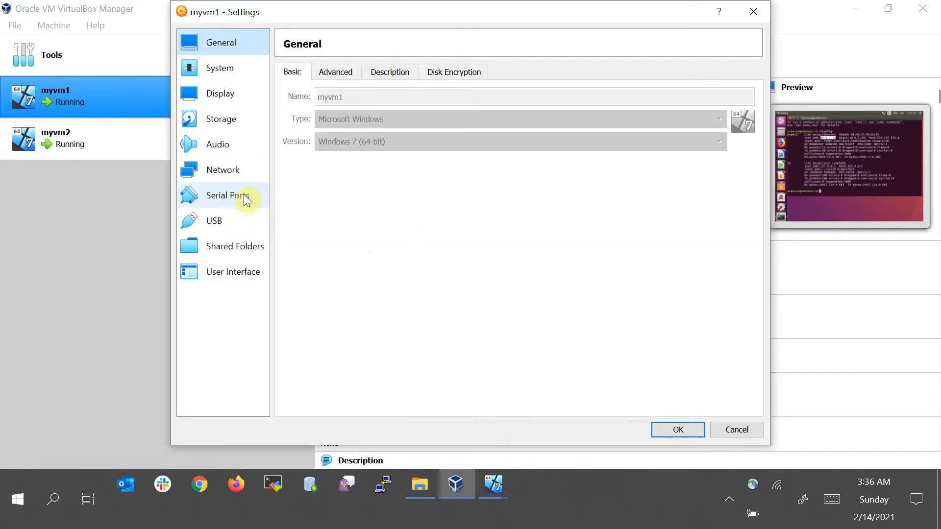
pyautogui.click(241, 178)
pyautogui.click(373, 114)
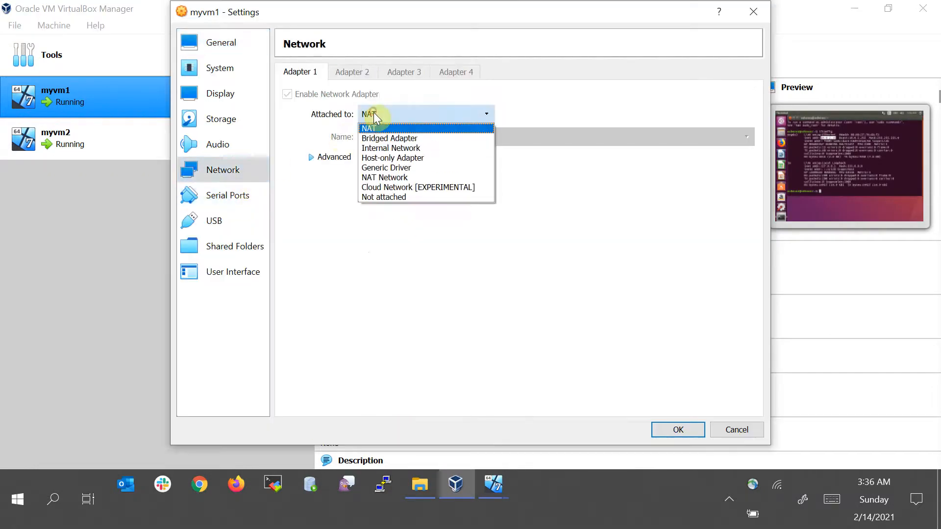
pyautogui.click(384, 178)
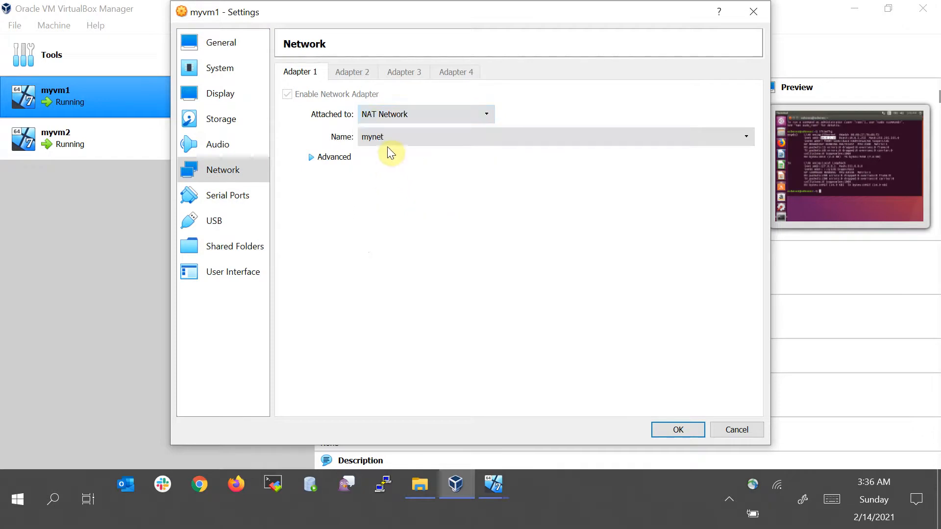
pyautogui.click(417, 140)
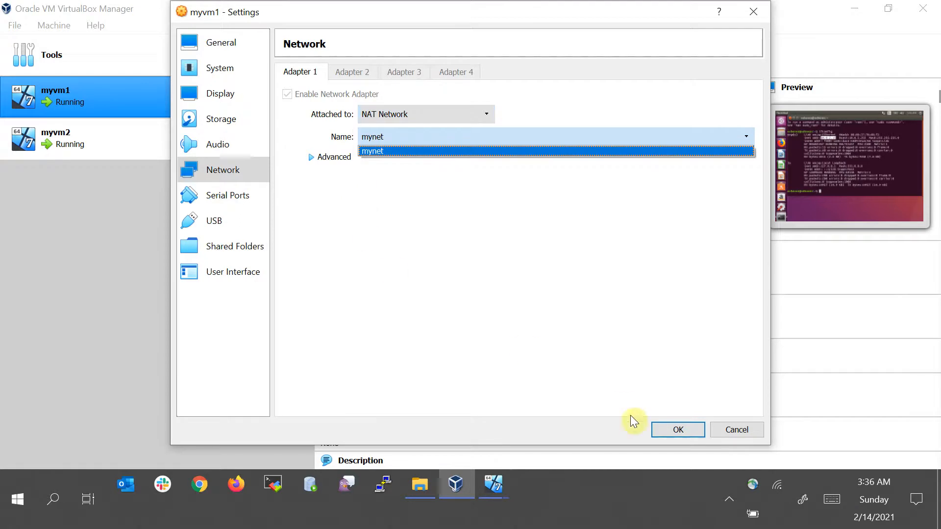
pyautogui.click(679, 430)
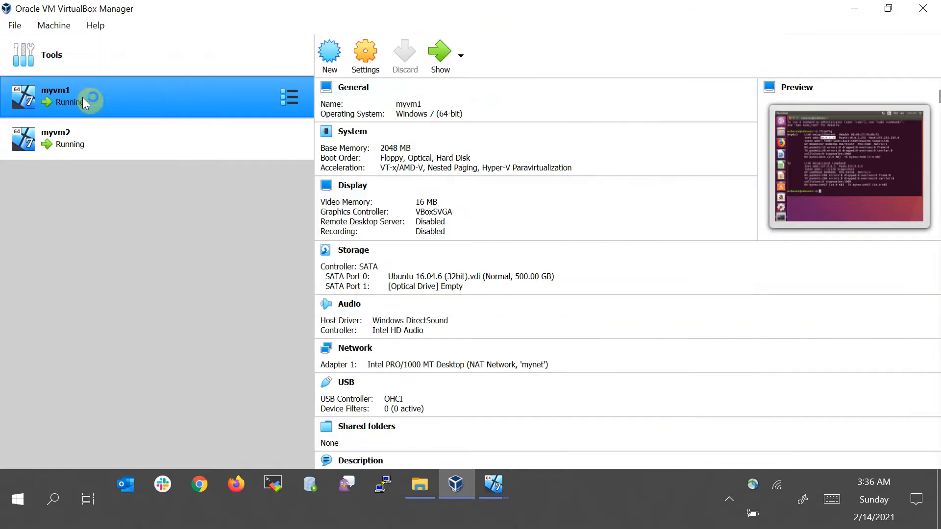
# Review the NAT networks listed in the global Preferences and close the dialog
pyautogui.click(69, 74)
pyautogui.click(345, 49)
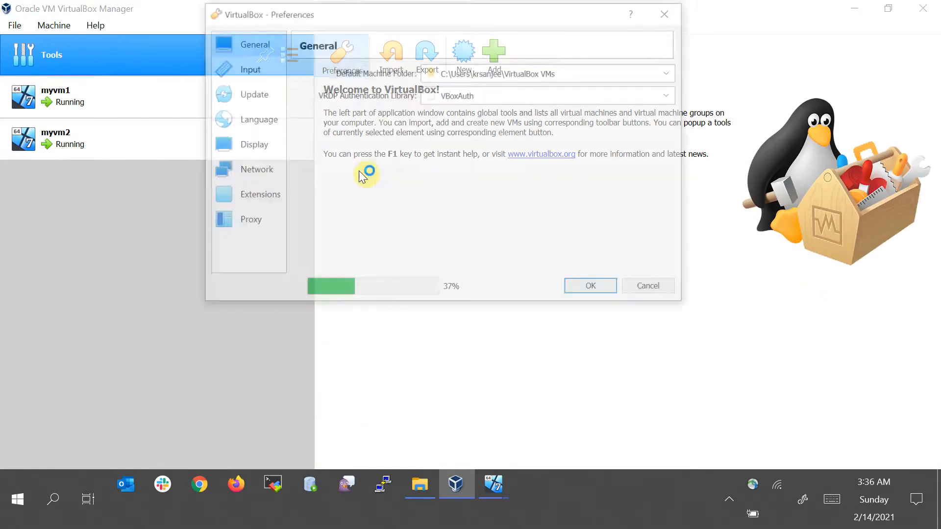
pyautogui.click(252, 172)
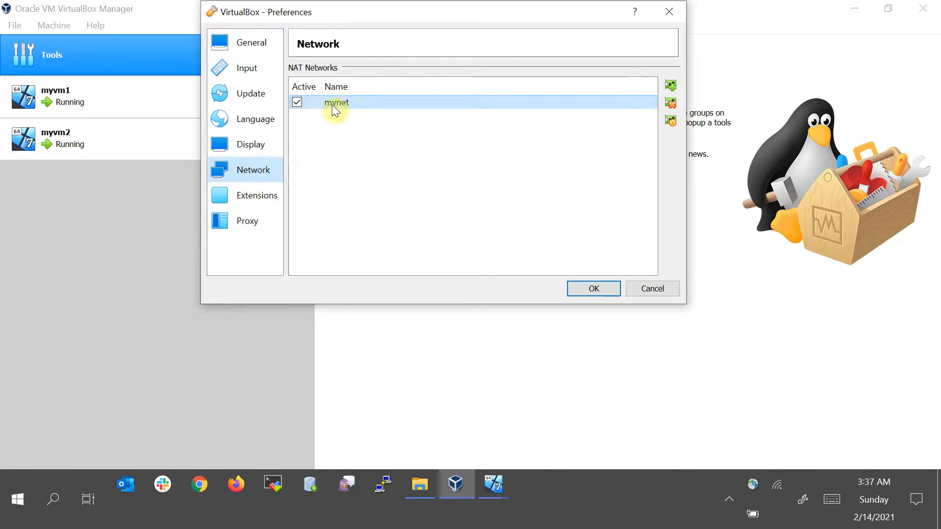
pyautogui.click(647, 288)
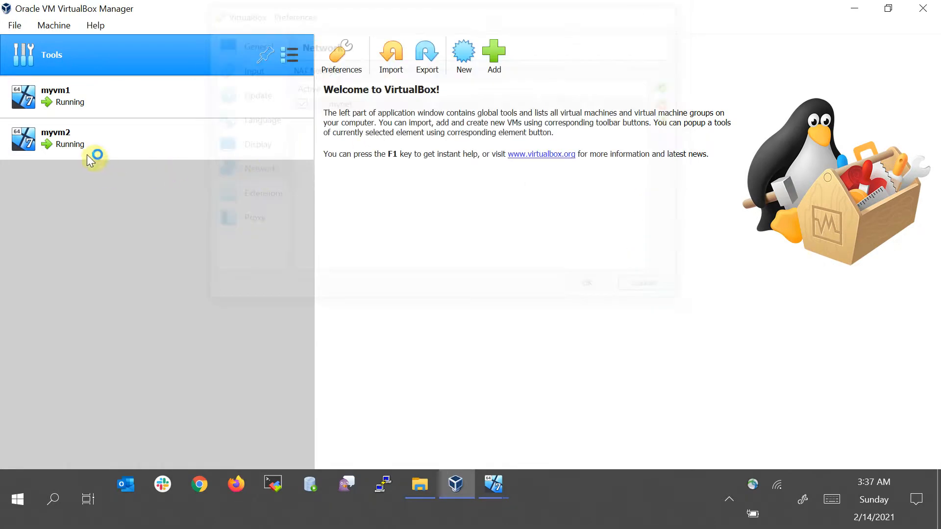
# Attach myvm2's network adapter to the NAT Network named mynet
pyautogui.click(123, 138)
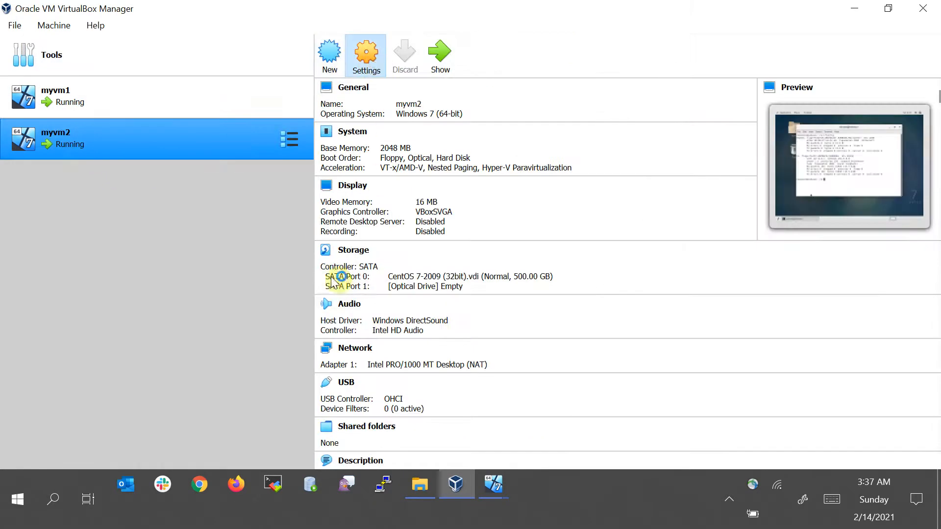
pyautogui.hotkey('ctrl', 's')
pyautogui.click(226, 171)
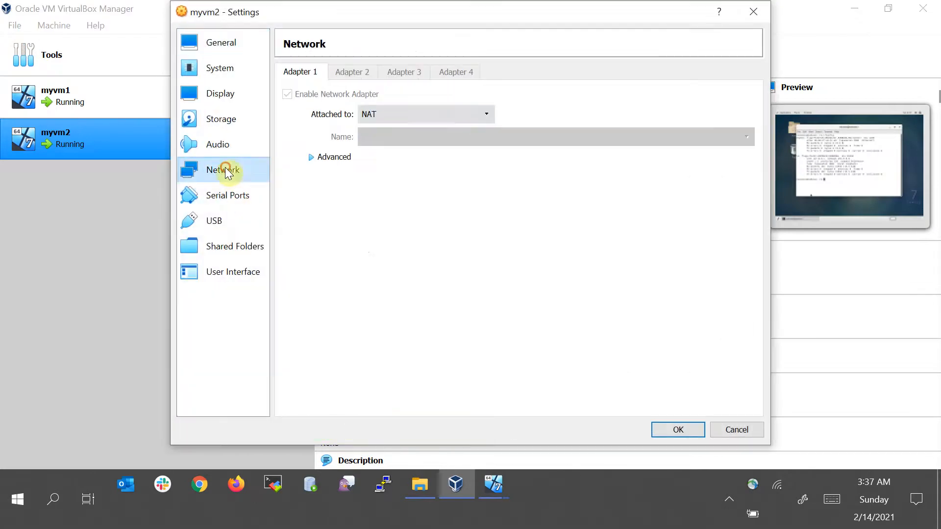
pyautogui.click(425, 110)
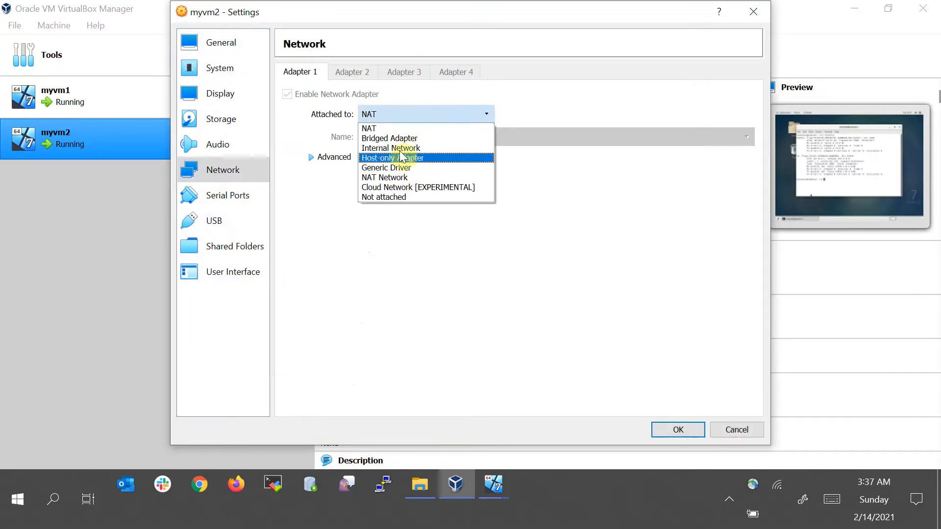
pyautogui.click(397, 179)
pyautogui.click(382, 138)
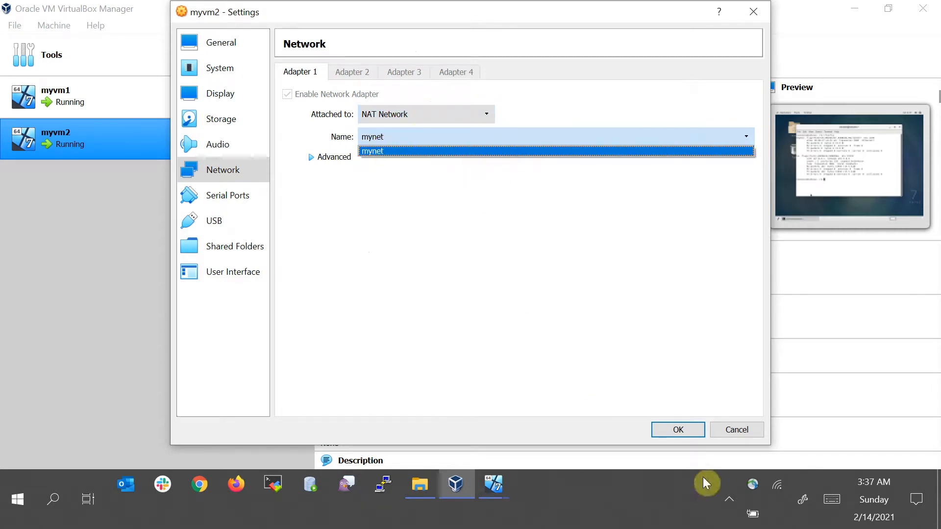
pyautogui.click(679, 429)
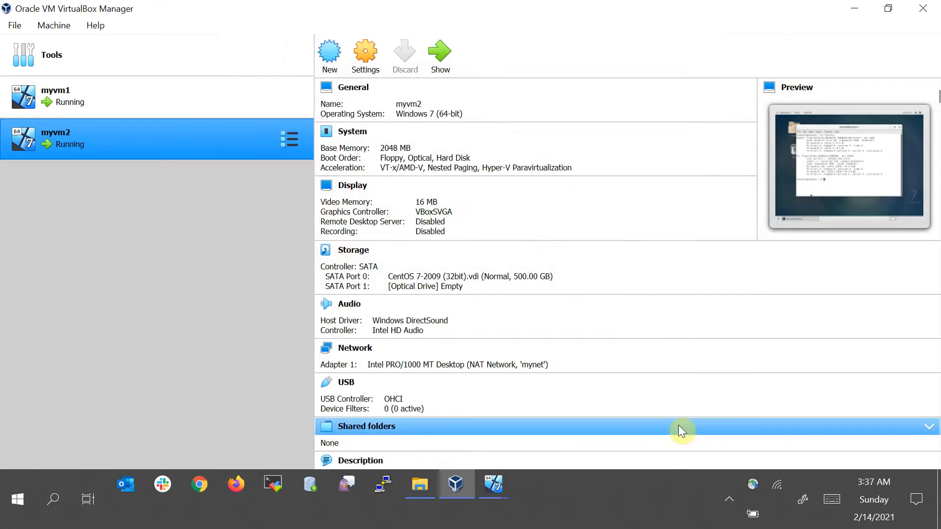
# Bring the myvm1 window and its terminal back to the front
pyautogui.keyDown('ctrl'); pyautogui.click(120, 108); pyautogui.keyUp('ctrl')
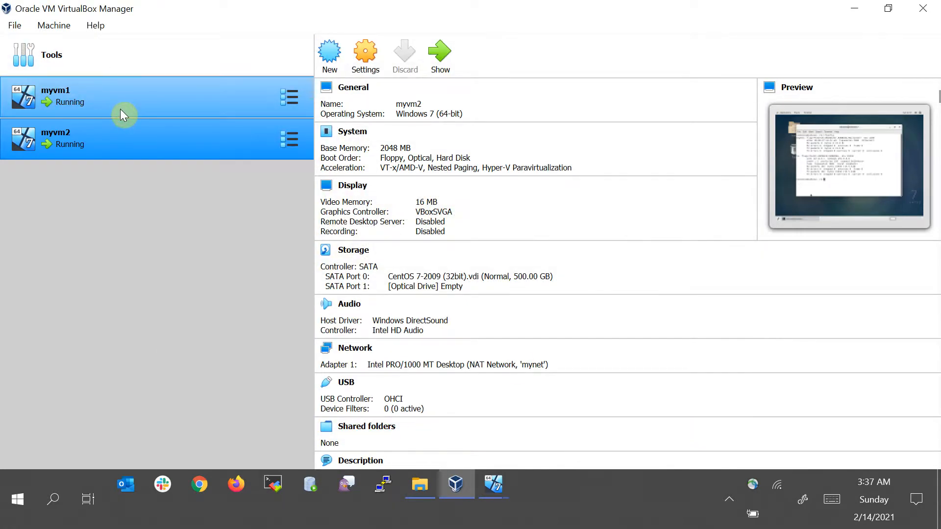
pyautogui.click(496, 486)
pyautogui.click(475, 458)
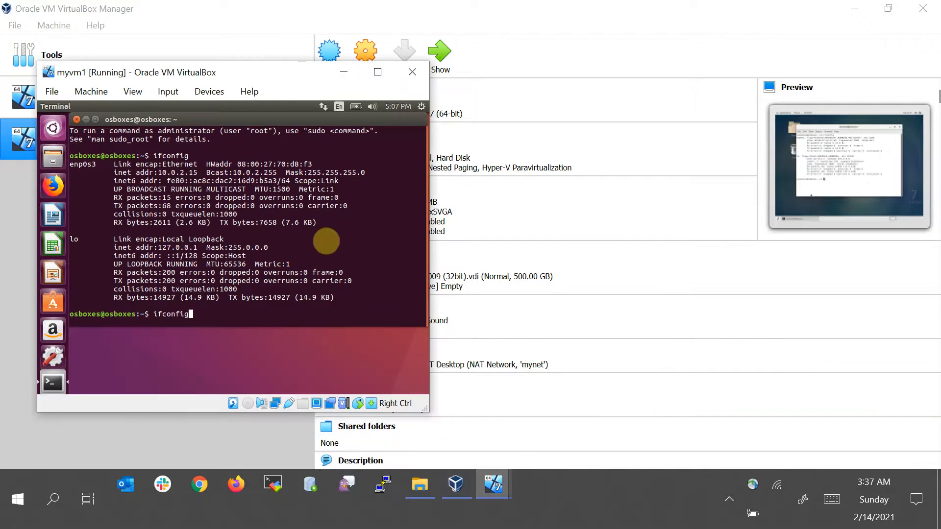
# Re-run ifconfig in myvm1's terminal to check its network address, then move the window aside
pyautogui.press('Return')
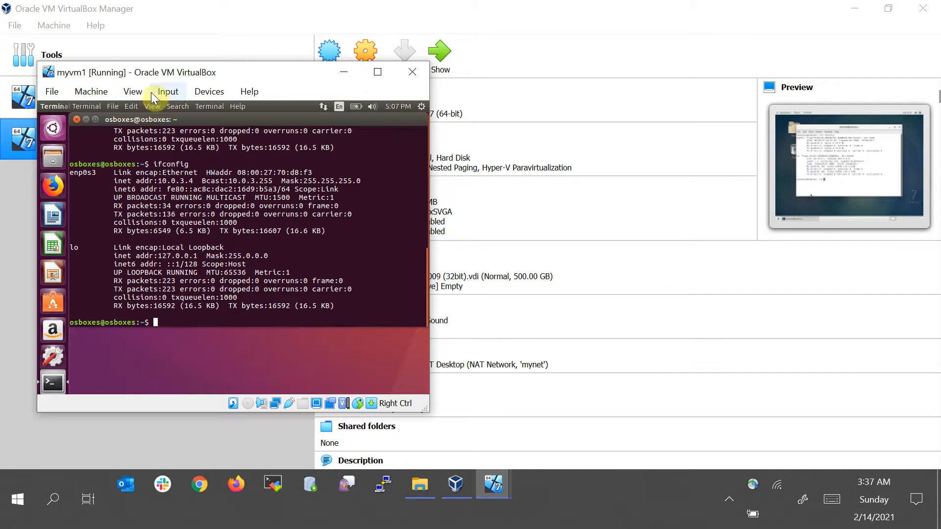
pyautogui.moveTo(210, 63); pyautogui.dragTo(229, 36)
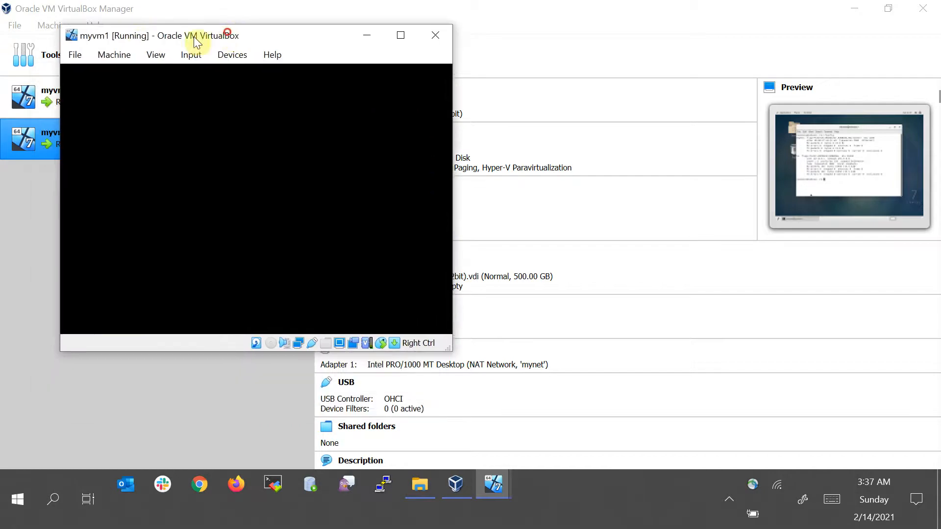
pyautogui.moveTo(138, 35); pyautogui.dragTo(127, 129)
pyautogui.click(58, 52)
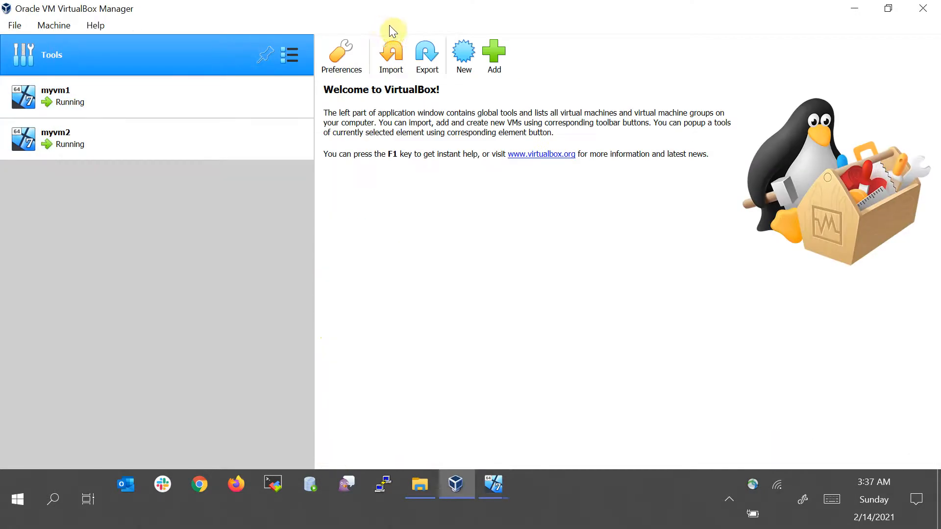
# Open the mynet NAT network details in Preferences to inspect its network CIDR, then cancel and close
pyautogui.click(346, 57)
pyautogui.click(241, 170)
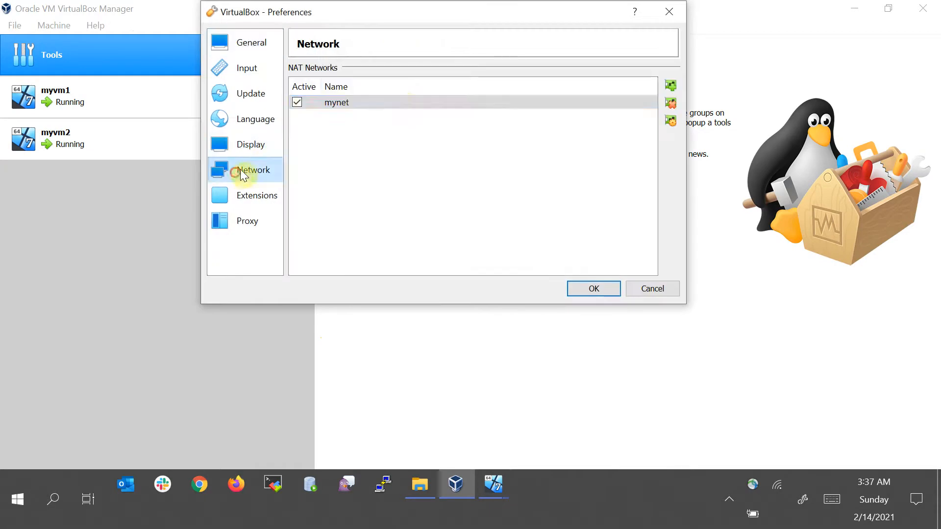
pyautogui.click(400, 101)
pyautogui.click(671, 119)
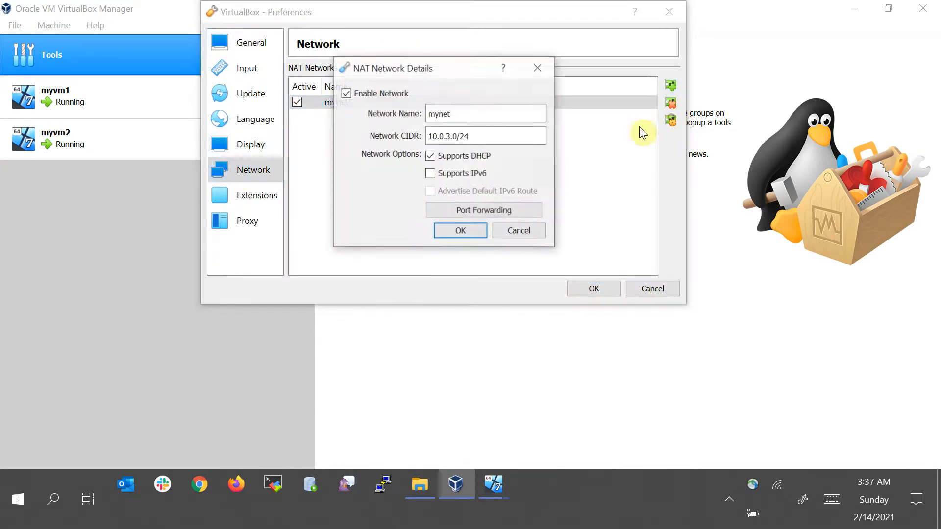
pyautogui.moveTo(416, 136); pyautogui.dragTo(458, 136)
pyautogui.click(456, 136)
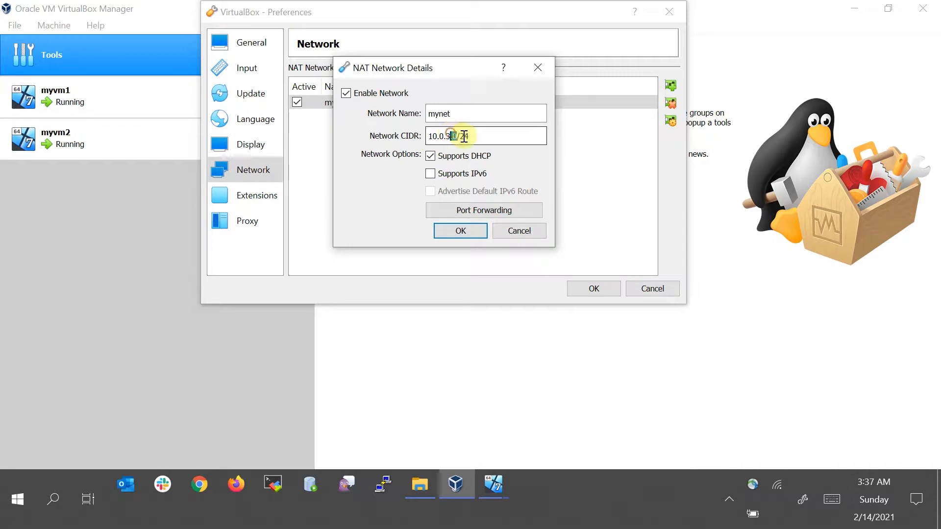
pyautogui.doubleClick(462, 137)
pyautogui.click(519, 229)
pyautogui.click(595, 289)
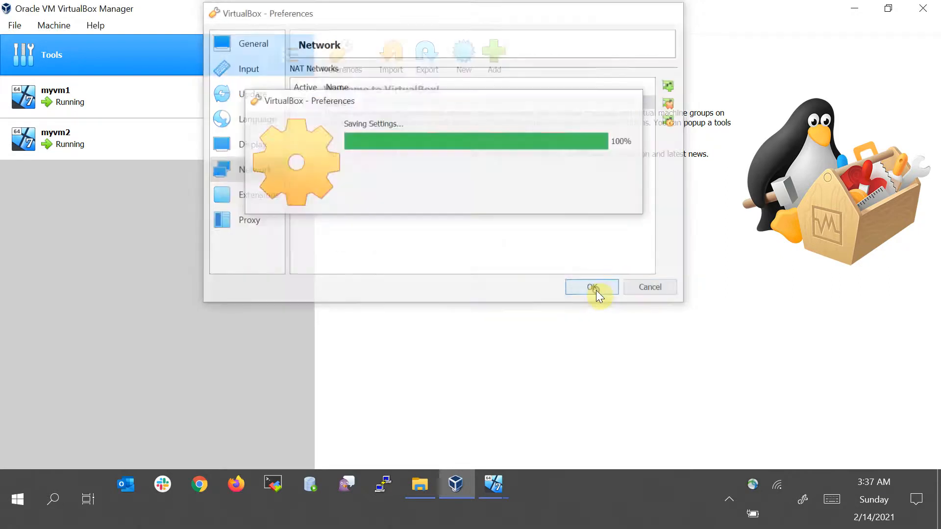
# Activate myvm2's enp0s3 interface with sudo ifup enp0s3, entering the sudo password
pyautogui.moveTo(495, 485)
pyautogui.click(404, 410)
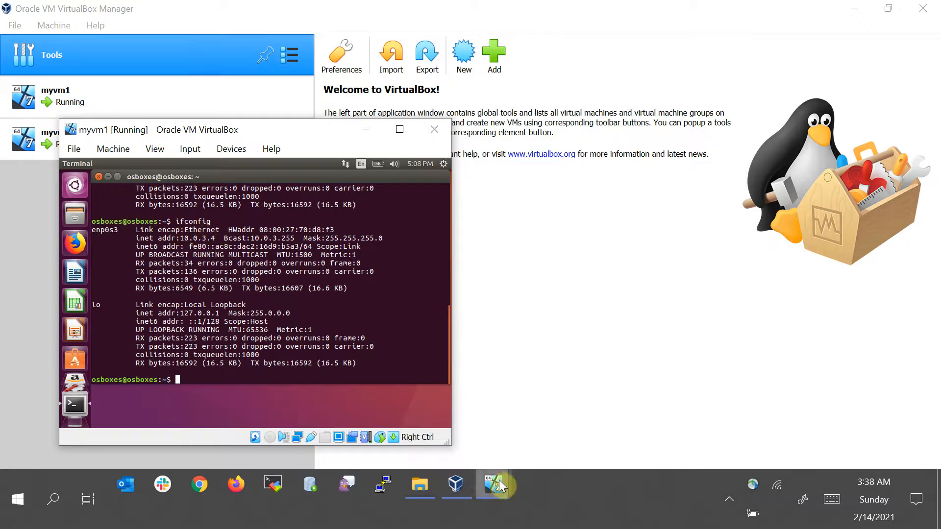
pyautogui.moveTo(503, 481)
pyautogui.click(549, 421)
pyautogui.press('Up')
pyautogui.press('Return')
pyautogui.press('Up')
pyautogui.press('Return')
pyautogui.press('Up')
pyautogui.press('Return')
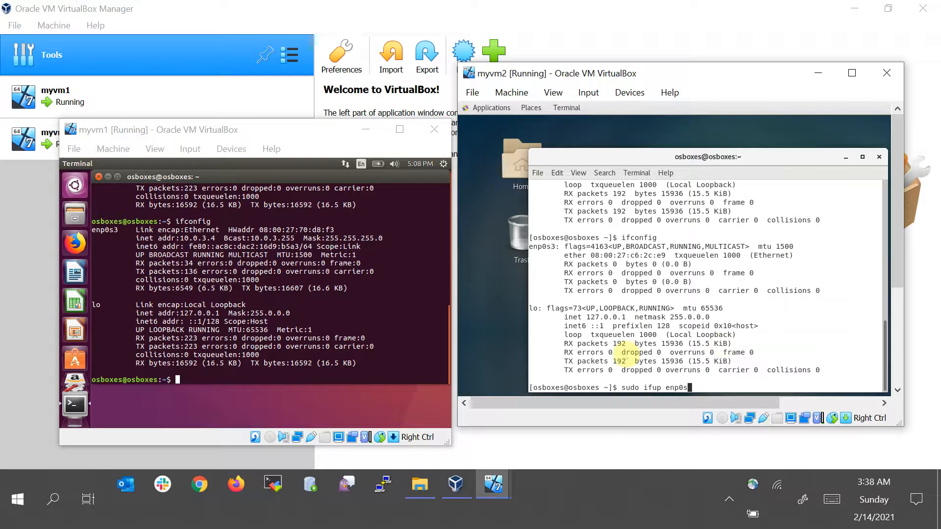
pyautogui.write('3')
pyautogui.doubleClick(539, 245)
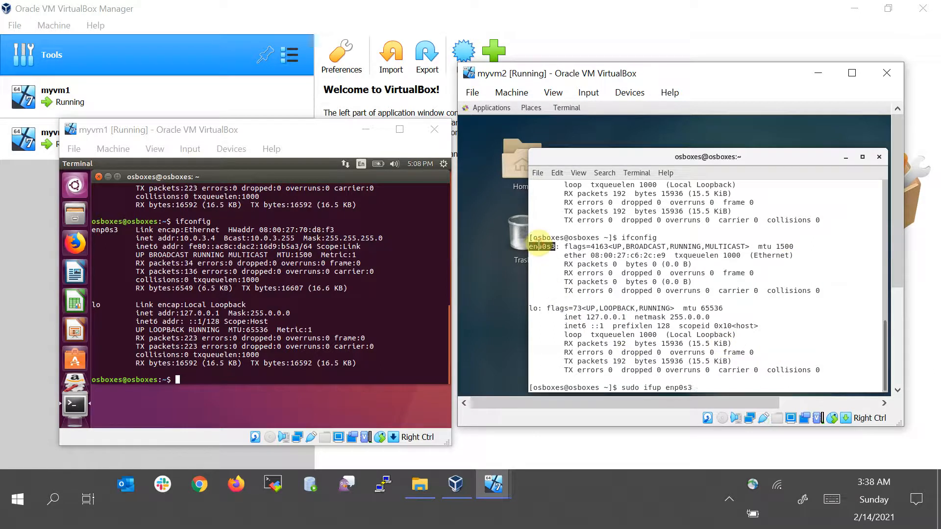
pyautogui.press('Return')
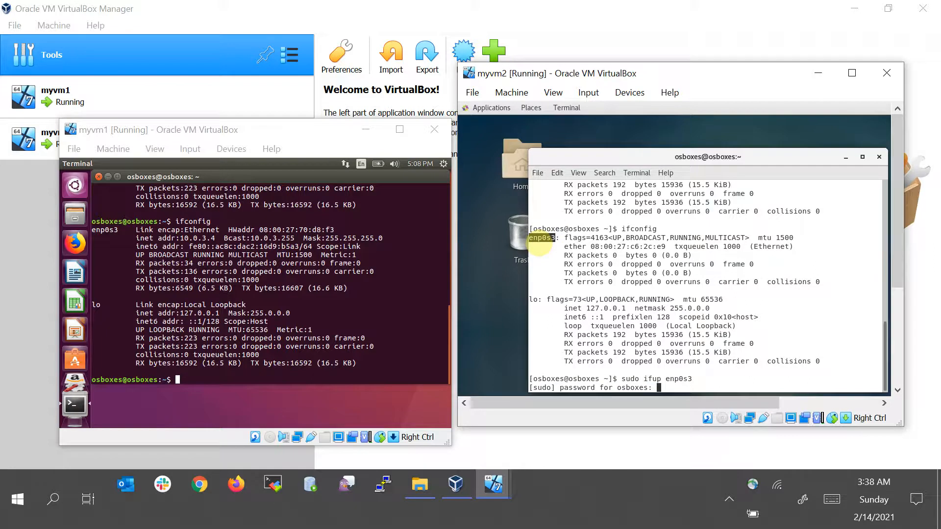
pyautogui.press('Return')
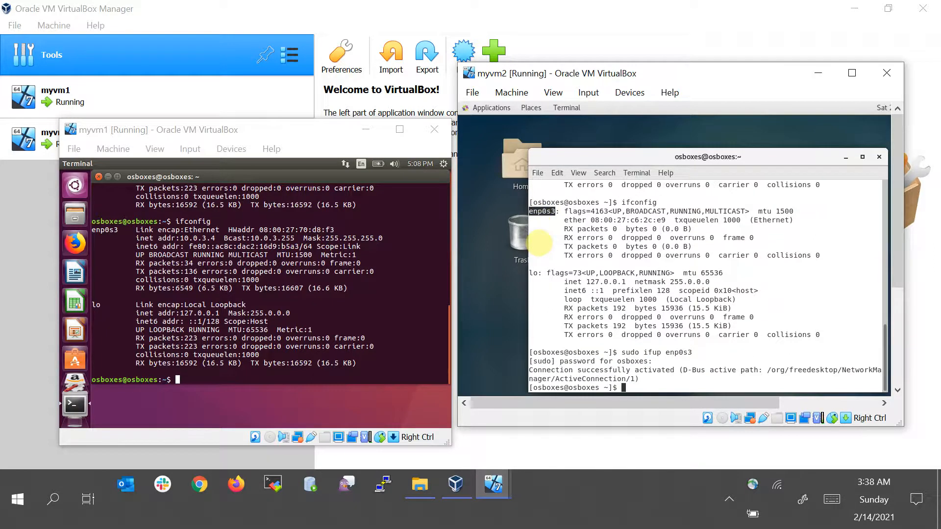
# Re-run ifconfig on myvm2 and compare the enp0s3 IP addresses of both VMs
pyautogui.press('Up')
pyautogui.press('Up')
pyautogui.press('Return')
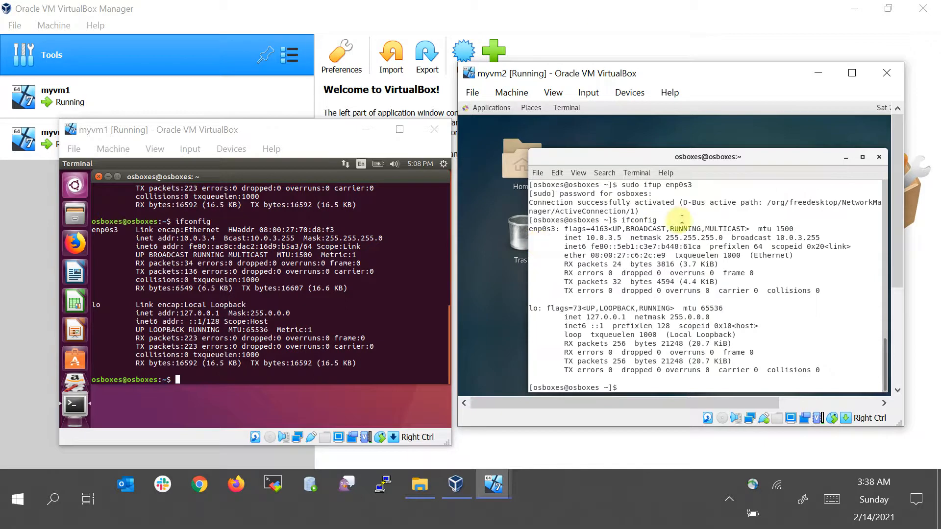
pyautogui.doubleClick(602, 237)
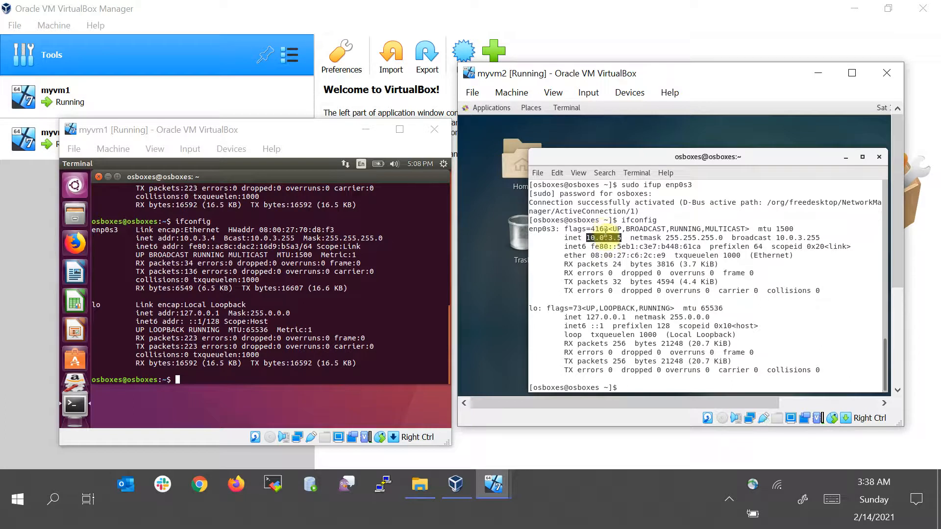
pyautogui.doubleClick(209, 238)
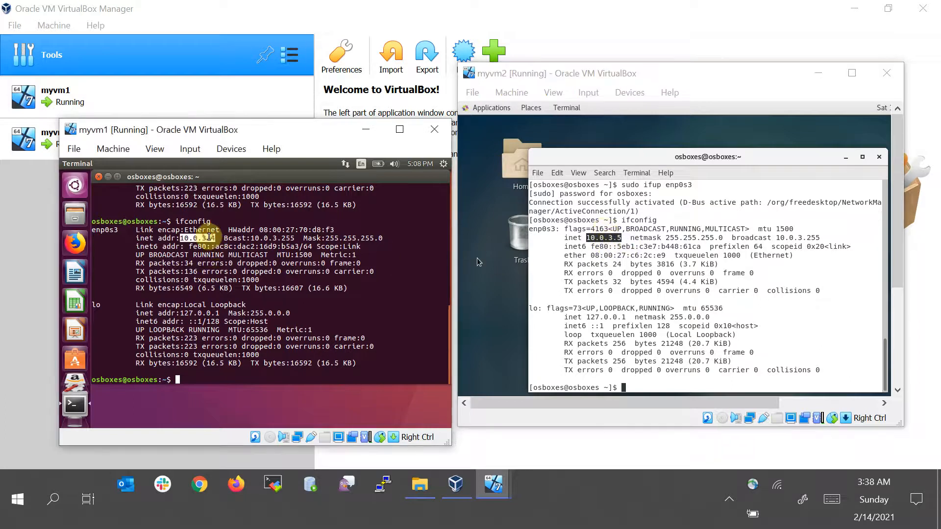
pyautogui.doubleClick(601, 239)
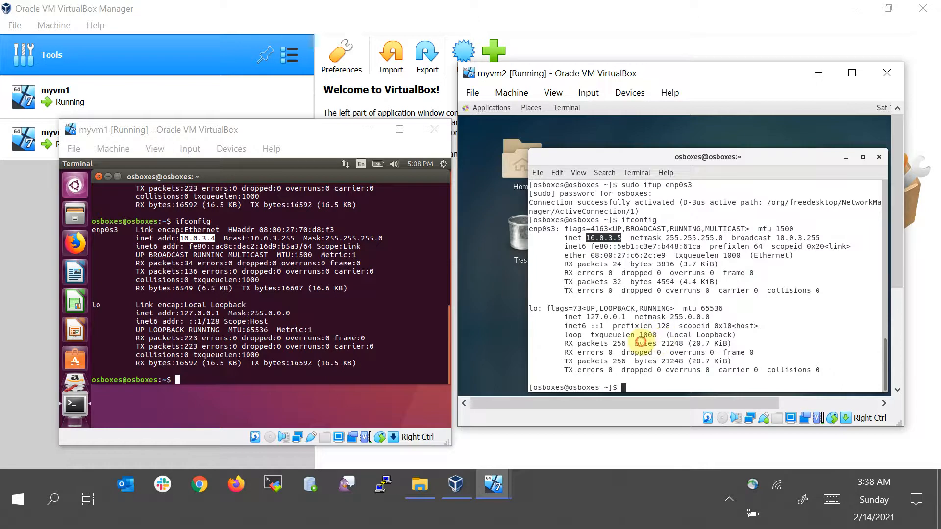
# Ping myvm1 at 10.0.3.4 from myvm2's terminal
pyautogui.click(641, 342)
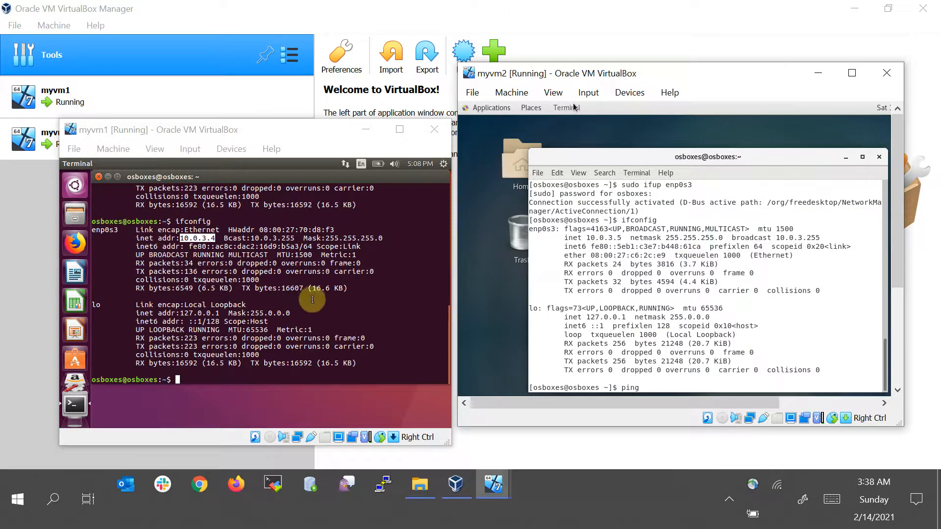
pyautogui.write('0/.')
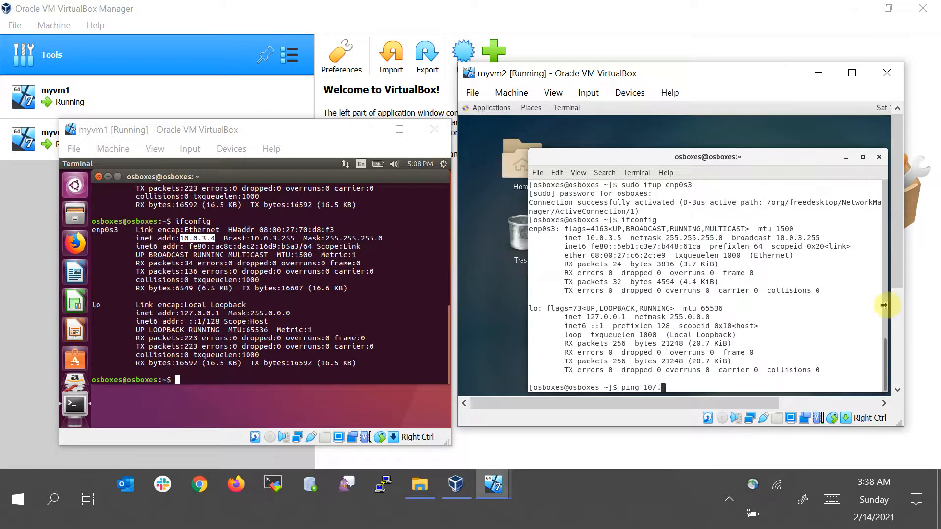
pyautogui.press('BackSpace')
pyautogui.press('BackSpace')
pyautogui.write('.0.3.4')
pyautogui.press('Return')
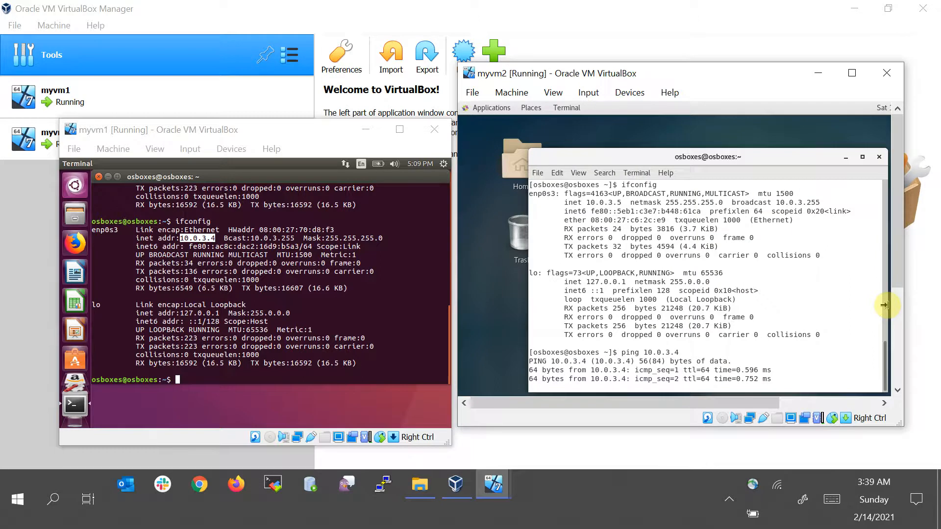
# Ping myvm2 at 10.0.3.5 from myvm1's terminal and stop the ping
pyautogui.click(292, 312)
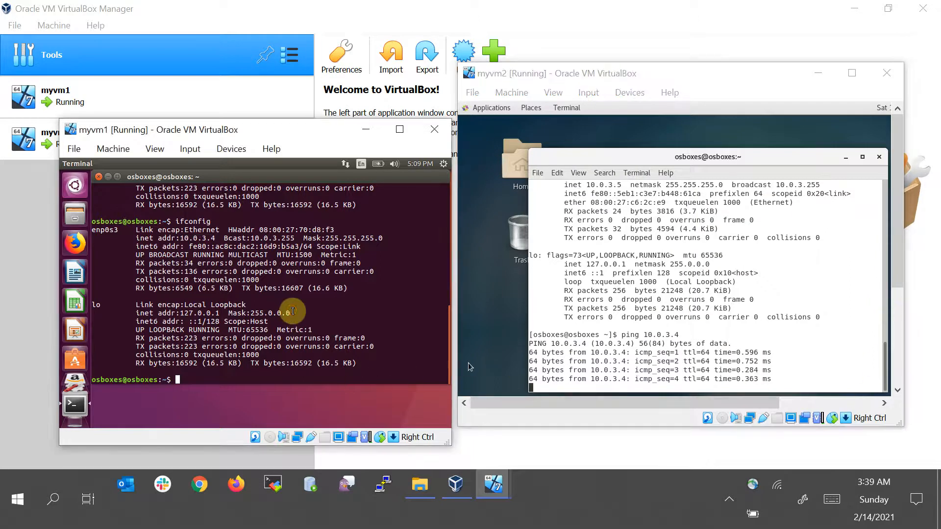
pyautogui.write('ping')
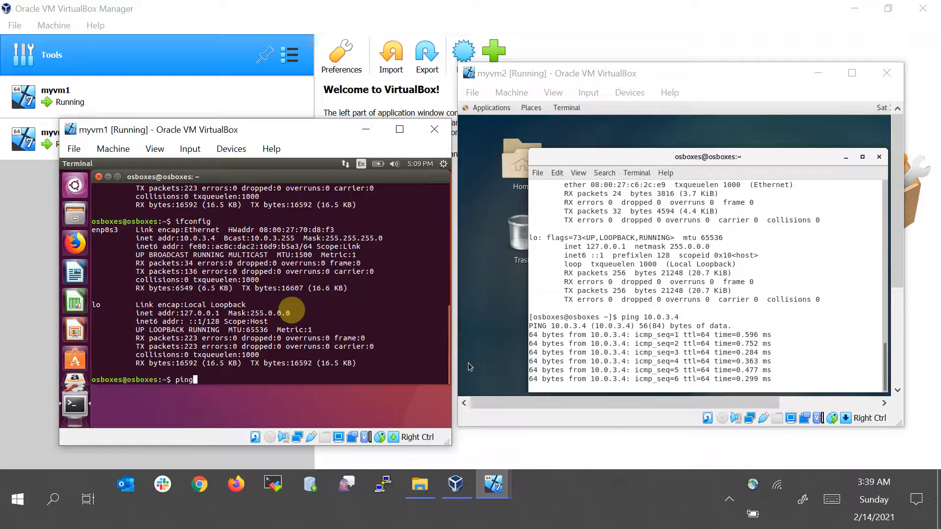
pyautogui.write(' 10')
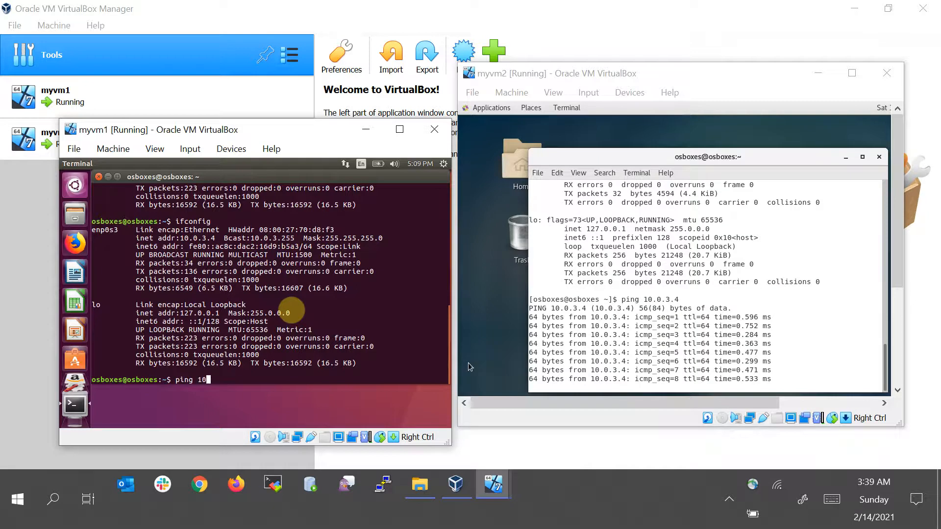
pyautogui.write('.0.3.')
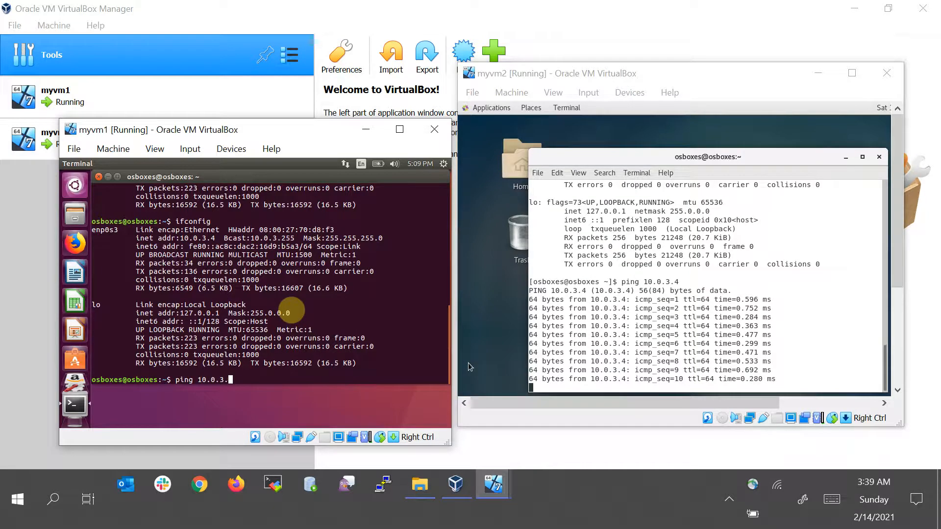
pyautogui.write('5')
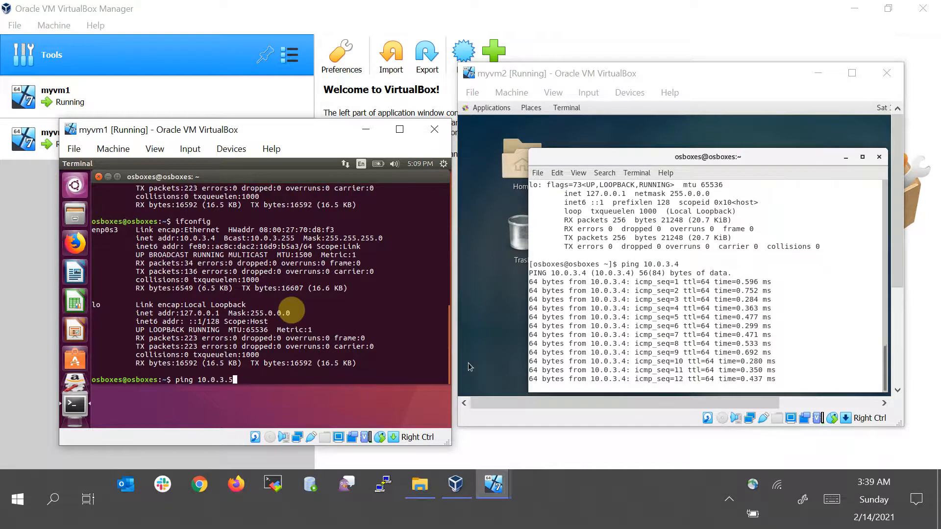
pyautogui.press('Return')
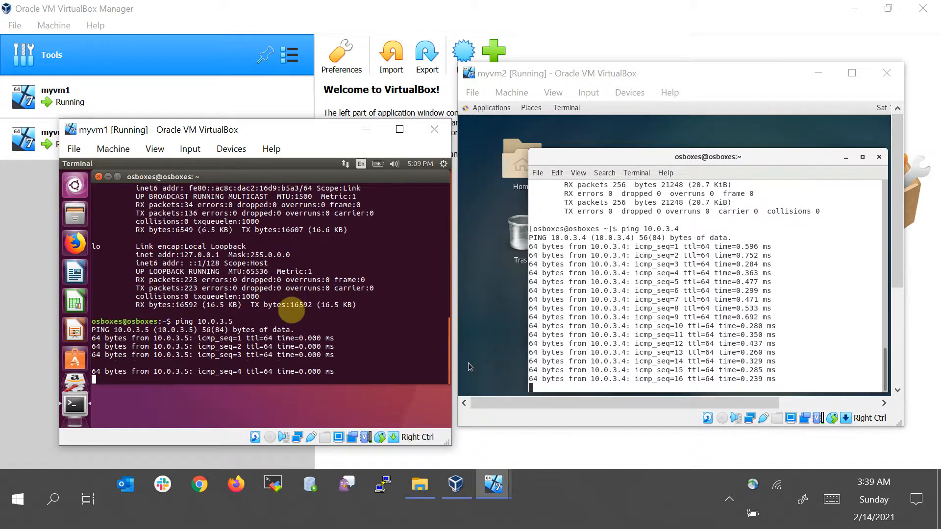
pyautogui.hotkey('ctrl', 'c')
pyautogui.press('Return')
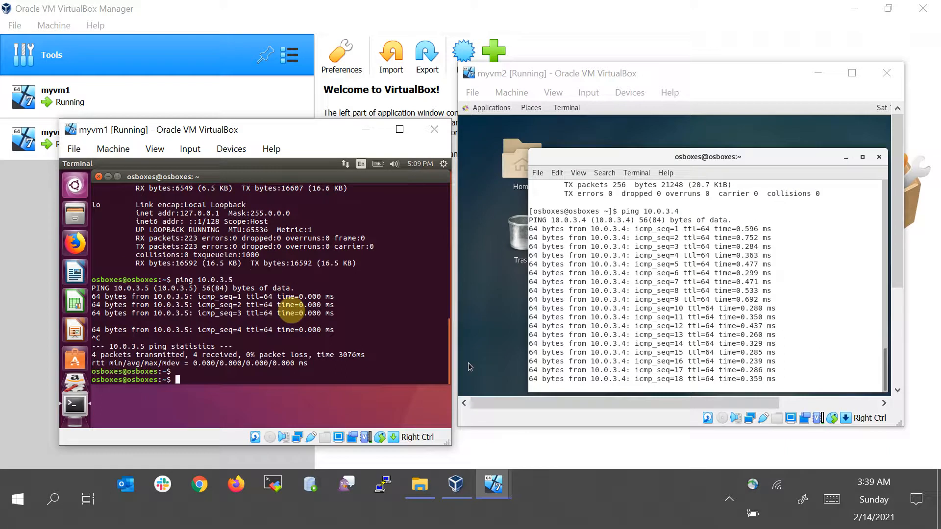
# Edit the recalled command into ssh 10.0.3.5 from myvm1 and accept the host key with yes
pyautogui.press('Up')
pyautogui.press('Left')
pyautogui.press('Left')
pyautogui.press('Left')
pyautogui.press('Left')
pyautogui.press('Left')
pyautogui.press('Left')
pyautogui.press('Left')
pyautogui.press('Left')
pyautogui.press('Left')
pyautogui.press('BackSpace')
pyautogui.press('BackSpace')
pyautogui.press('BackSpace')
pyautogui.press('BackSpace')
pyautogui.write('ssh')
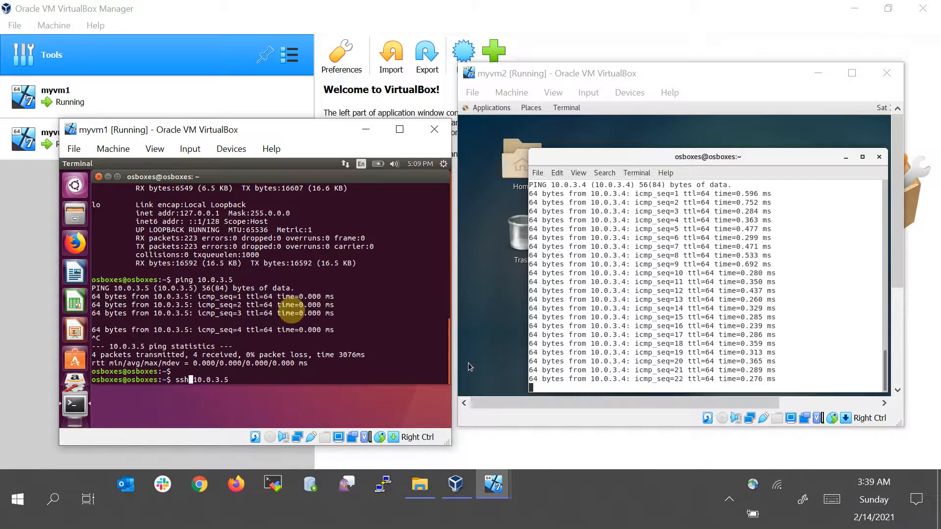
pyautogui.press('Return')
pyautogui.write('yes')
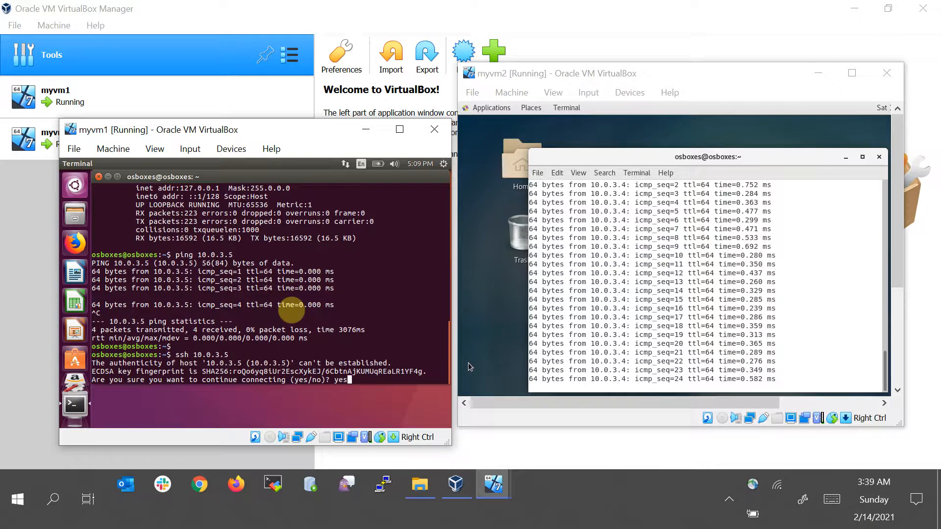
pyautogui.press('Return')
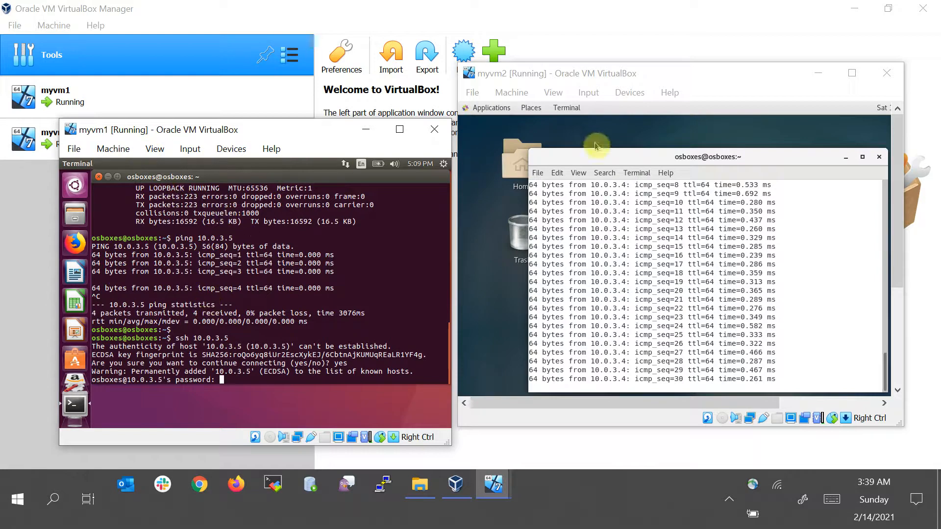
# Move myvm2's window aside and stop the continuous ping in its terminal
pyautogui.moveTo(527, 86); pyautogui.dragTo(565, 128)
pyautogui.click(151, 132)
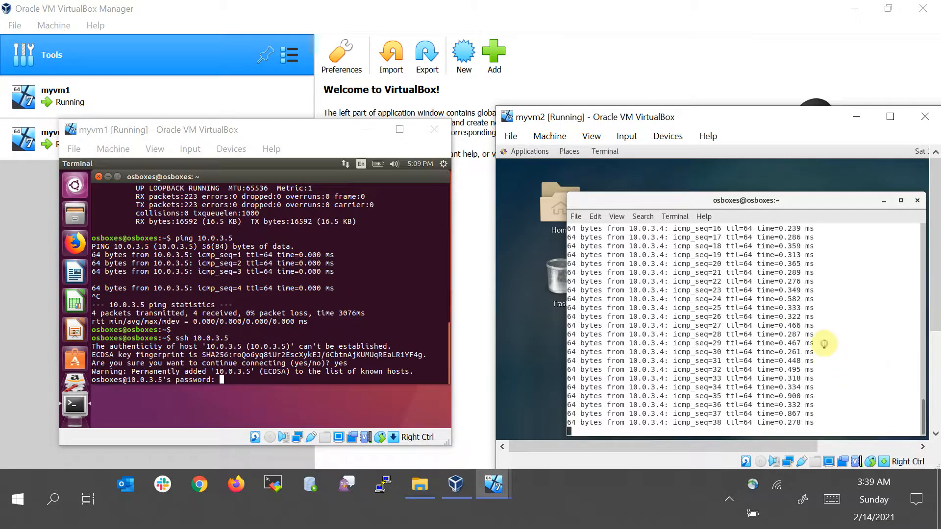
pyautogui.hotkey('ctrl', 'c')
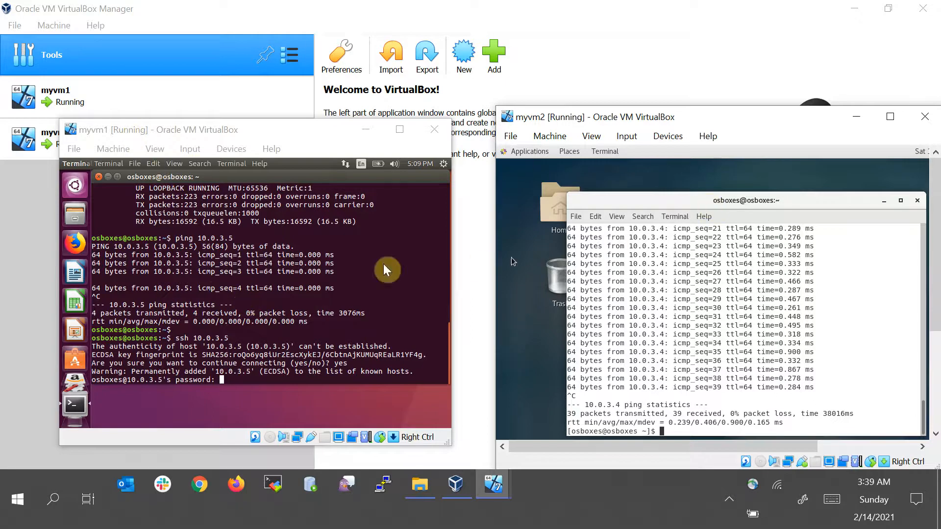
# Enter the account password to complete the SSH login to myvm2 and run ifconfig on the remote host
pyautogui.click(246, 312)
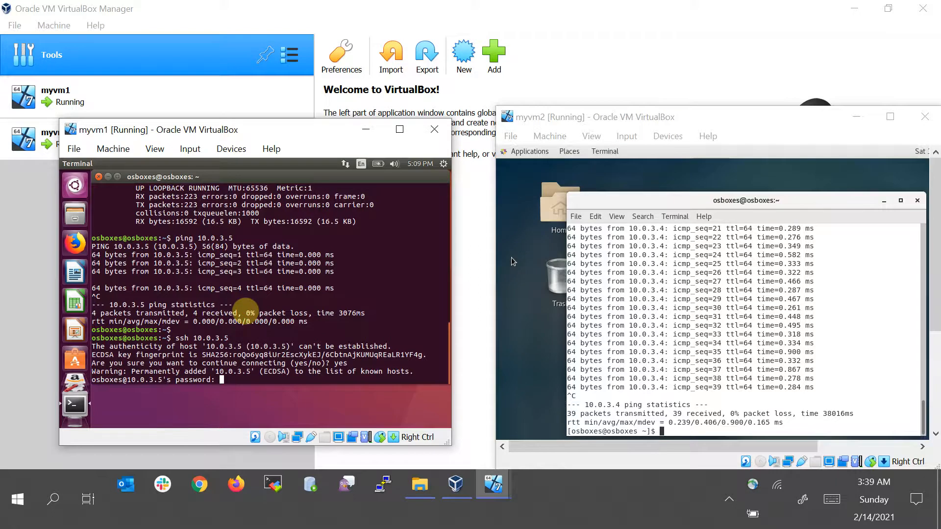
pyautogui.press('Return')
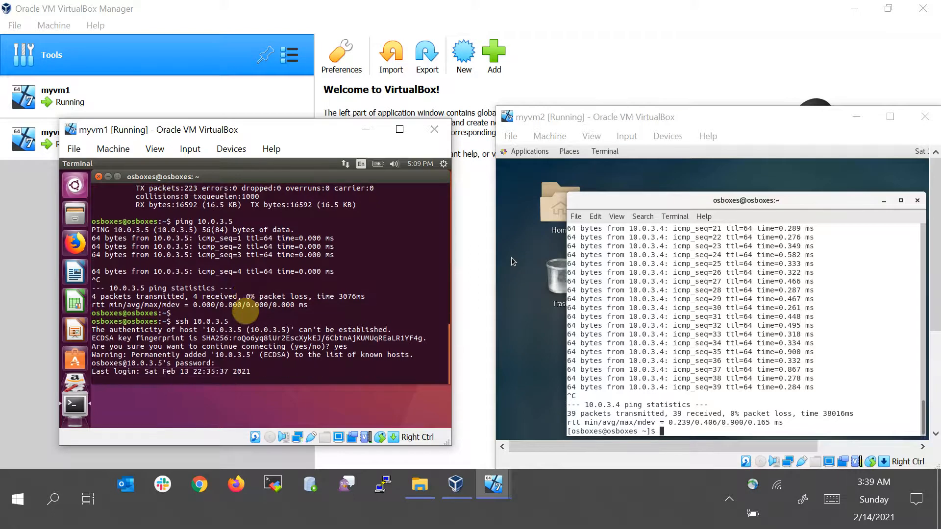
pyautogui.press('Return')
pyautogui.press('Return')
pyautogui.press('Return')
pyautogui.press('Return')
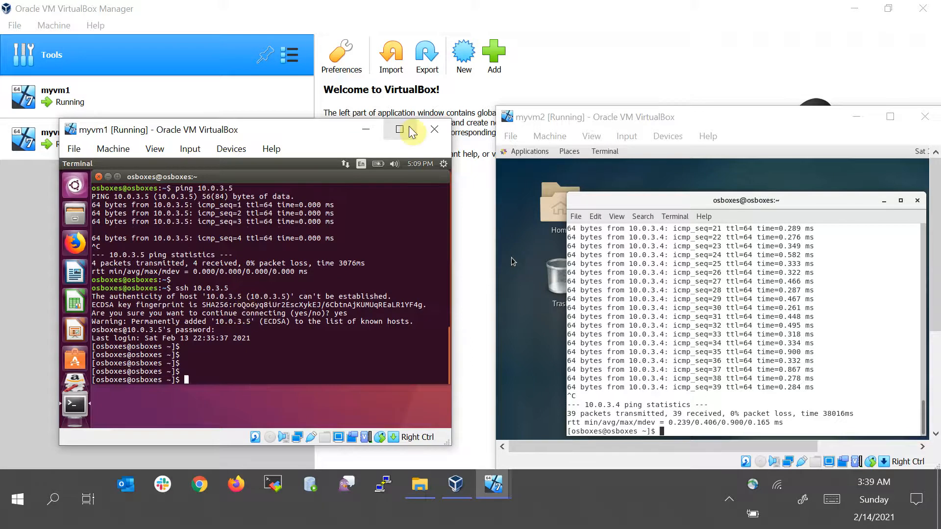
pyautogui.write('ifconfig')
pyautogui.press('Return')
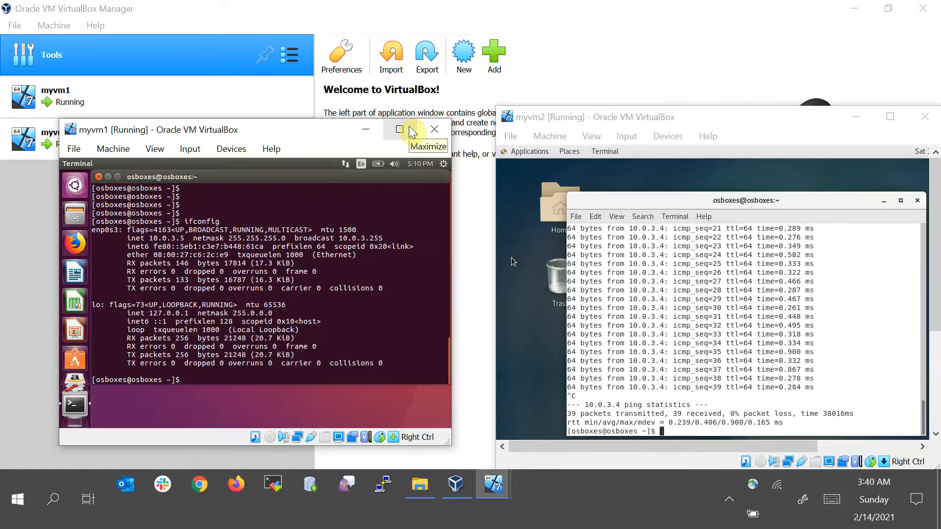
# Exit the SSH session to myvm2 and run ifconfig on myvm1 to check its own IP address
pyautogui.doubleClick(175, 239)
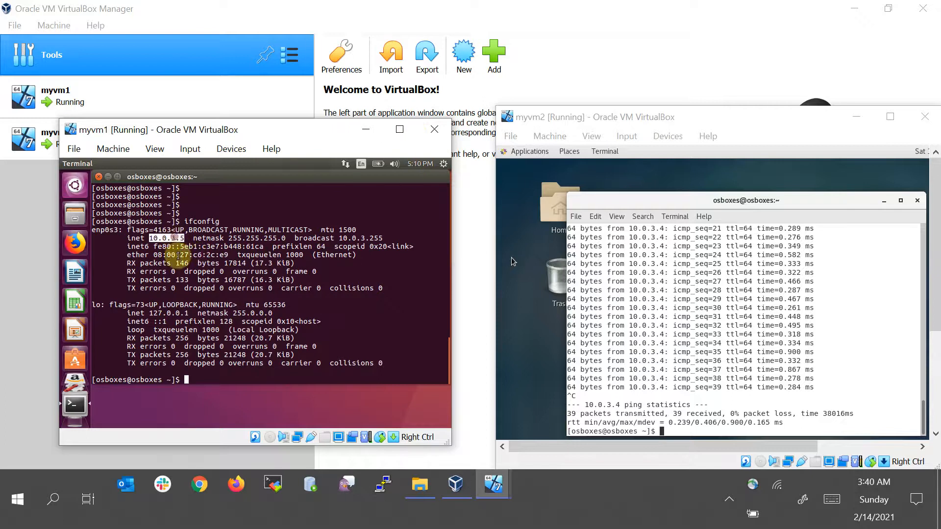
pyautogui.write('exit')
pyautogui.press('Return')
pyautogui.write('ping 10.0.3.5')
pyautogui.press('Up')
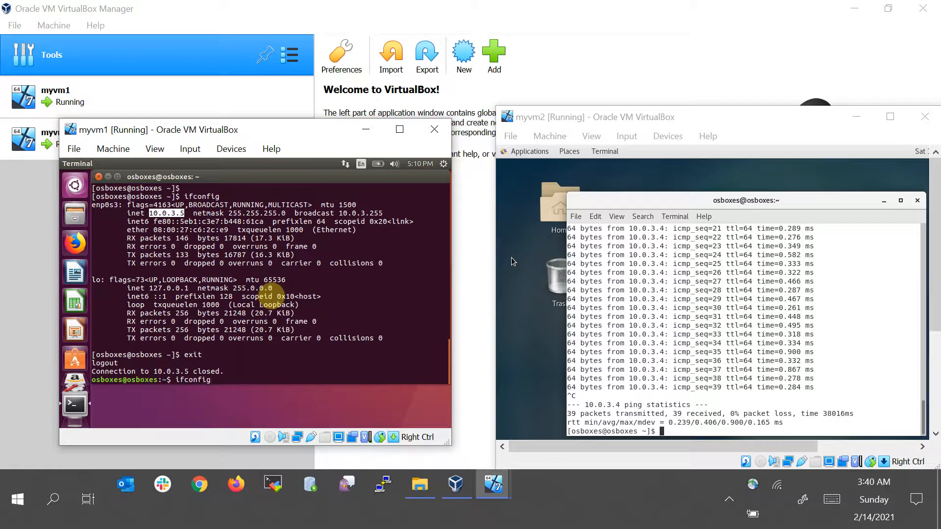
pyautogui.press('Return')
pyautogui.doubleClick(196, 229)
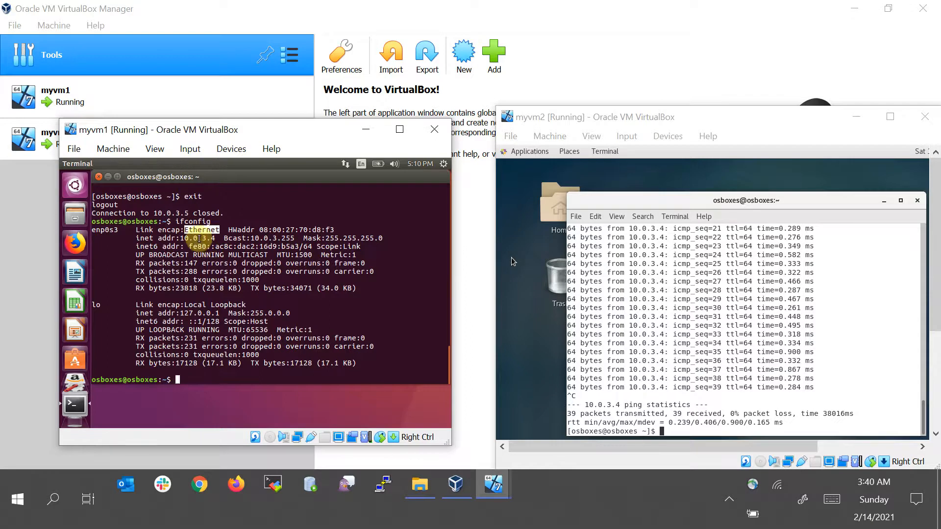
pyautogui.moveTo(202, 238); pyautogui.dragTo(224, 238)
# In myvm2's terminal, edit the recalled ping command into ssh 10.0.3.4 and run it
pyautogui.click(920, 301)
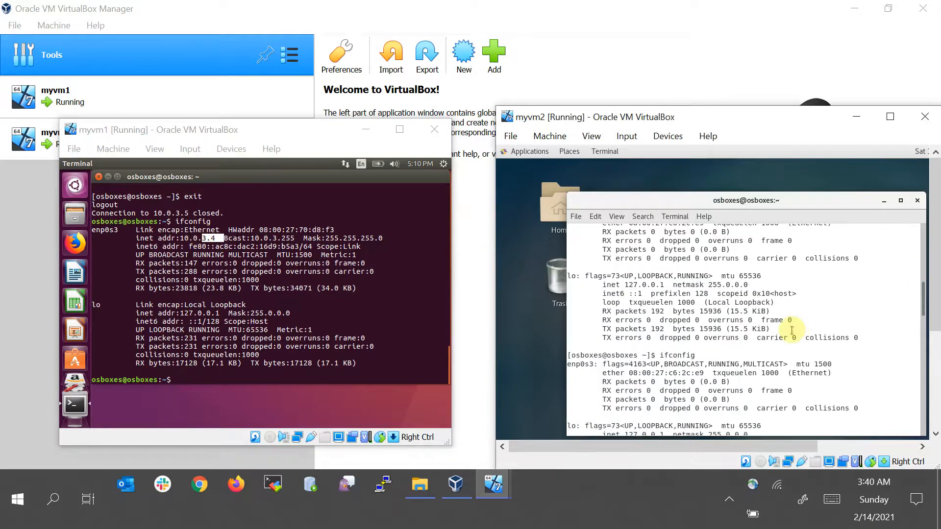
pyautogui.press('Up')
pyautogui.press('Left')
pyautogui.press('Left')
pyautogui.press('Left')
pyautogui.press('Left')
pyautogui.press('Left')
pyautogui.press('Left')
pyautogui.press('Left')
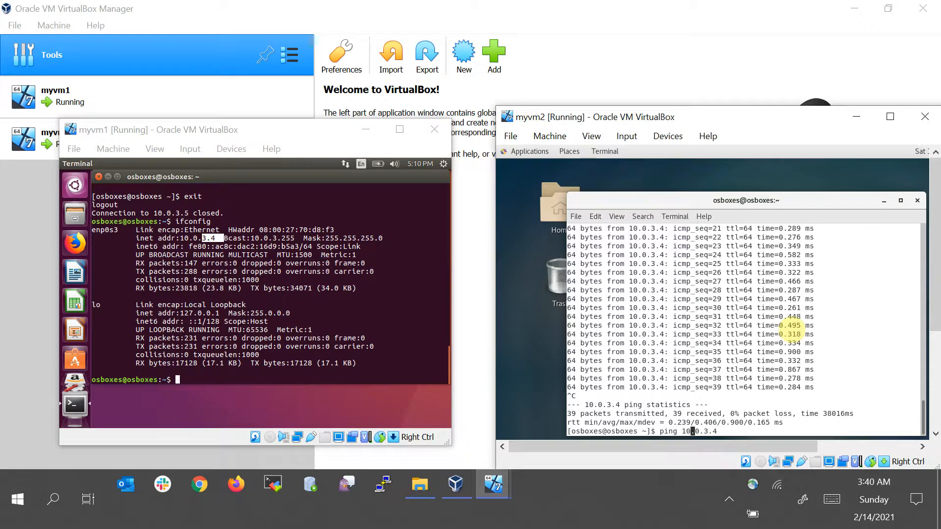
pyautogui.press('BackSpace')
pyautogui.press('BackSpace')
pyautogui.press('BackSpace')
pyautogui.press('BackSpace')
pyautogui.press('BackSpace')
pyautogui.write('ssh')
pyautogui.press('Return')
pyautogui.press('Up')
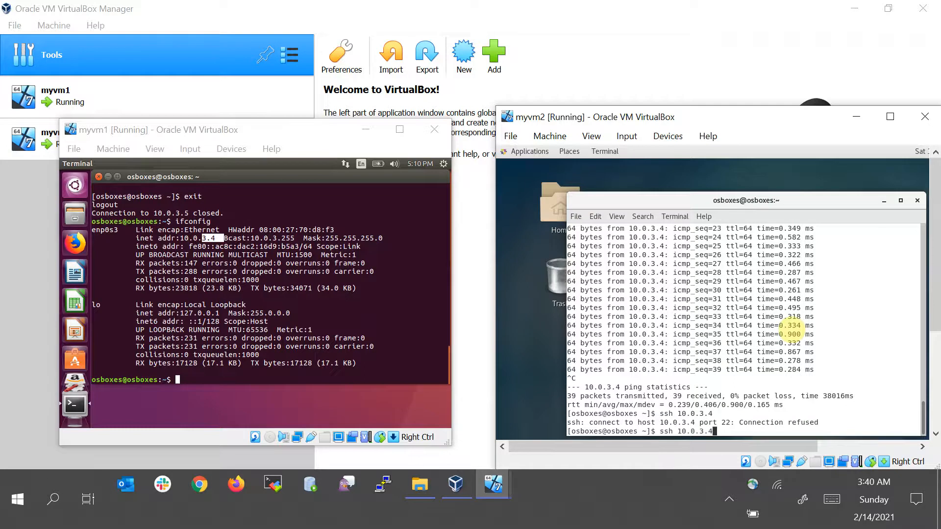
pyautogui.press('BackSpace')
pyautogui.press('BackSpace')
pyautogui.press('BackSpace')
pyautogui.press('BackSpace')
pyautogui.press('BackSpace')
pyautogui.press('BackSpace')
pyautogui.press('BackSpace')
pyautogui.press('BackSpace')
pyautogui.press('BackSpace')
pyautogui.press('BackSpace')
pyautogui.press('BackSpace')
pyautogui.press('BackSpace')
# On myvm1, run sudo apt-get install openss-server and enter the sudo password
pyautogui.click(300, 327)
pyautogui.write('sudo ')
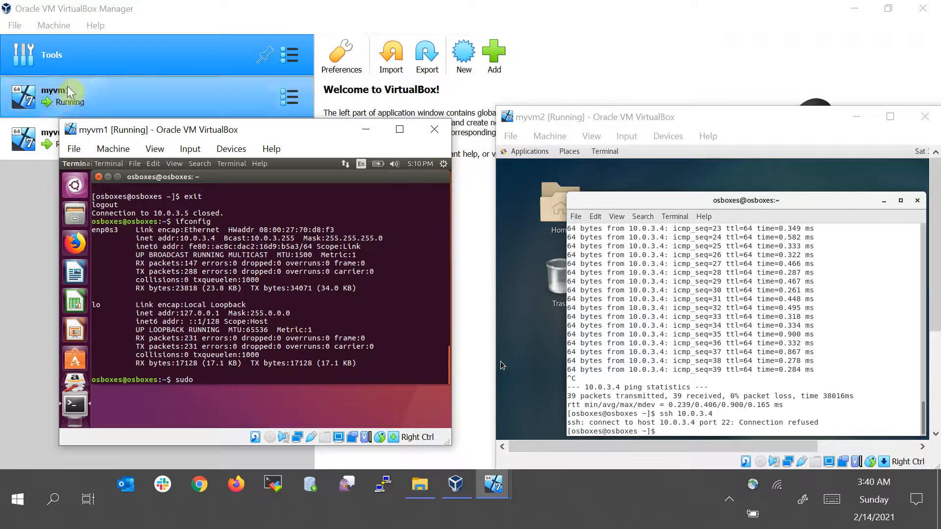
pyautogui.write('apt-get ')
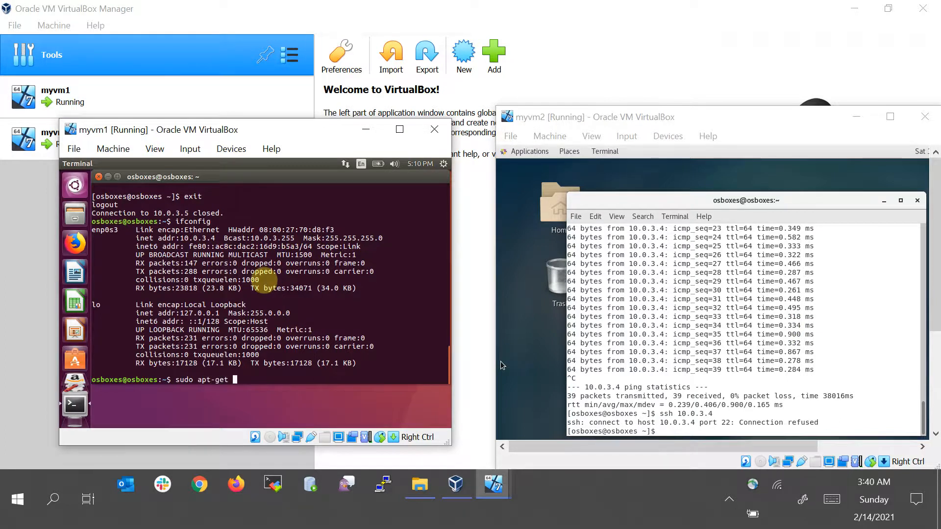
pyautogui.write('install openss-server')
pyautogui.press('Return')
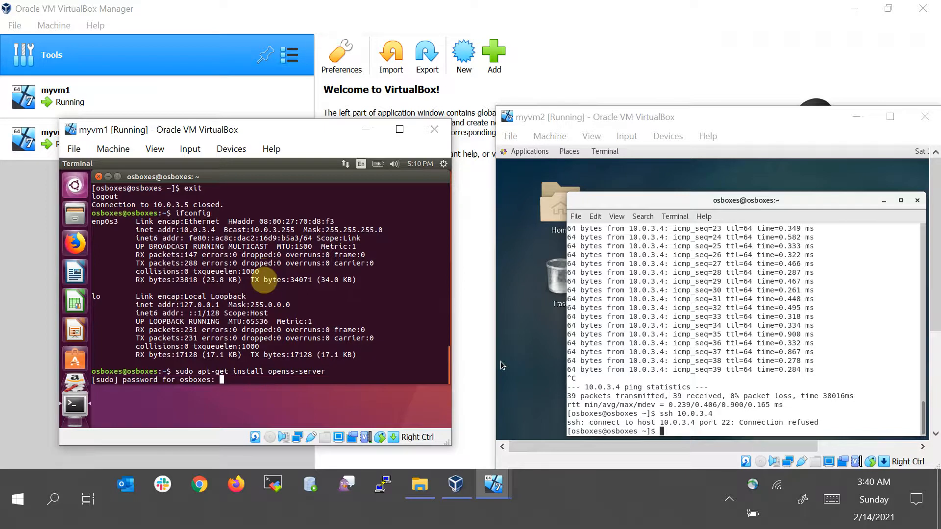
pyautogui.press('Return')
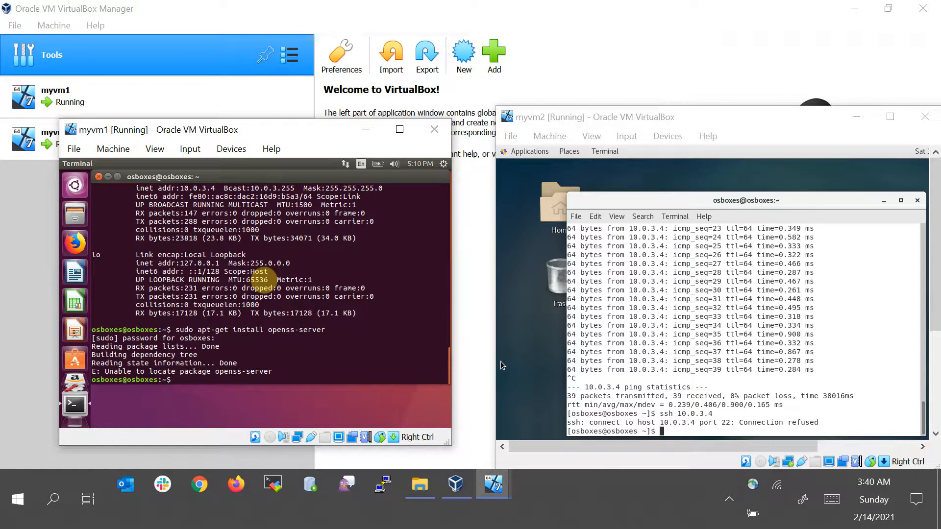
pyautogui.write('ping www.google.com')
pyautogui.press('Return')
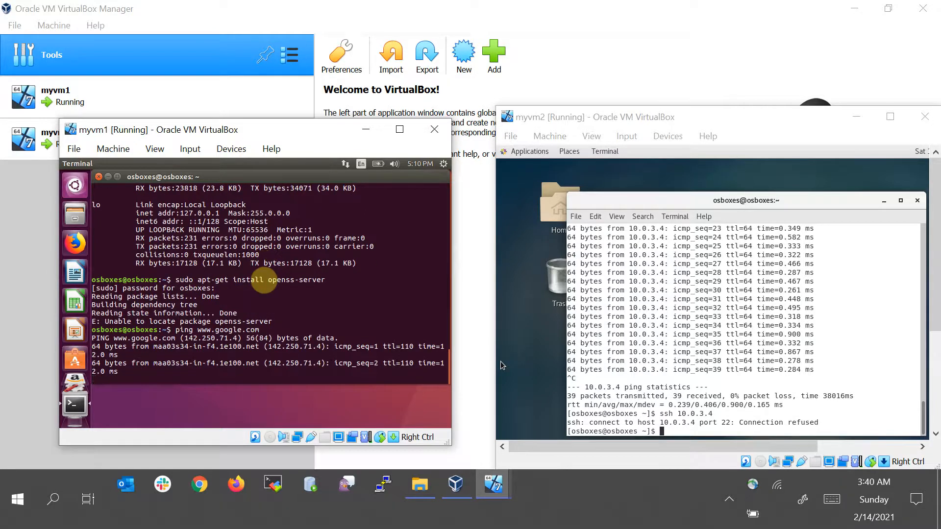
pyautogui.hotkey('ctrl', 'c')
# Refresh myvm1's package lists with sudo apt-get update
pyautogui.press('Up')
pyautogui.press('Up')
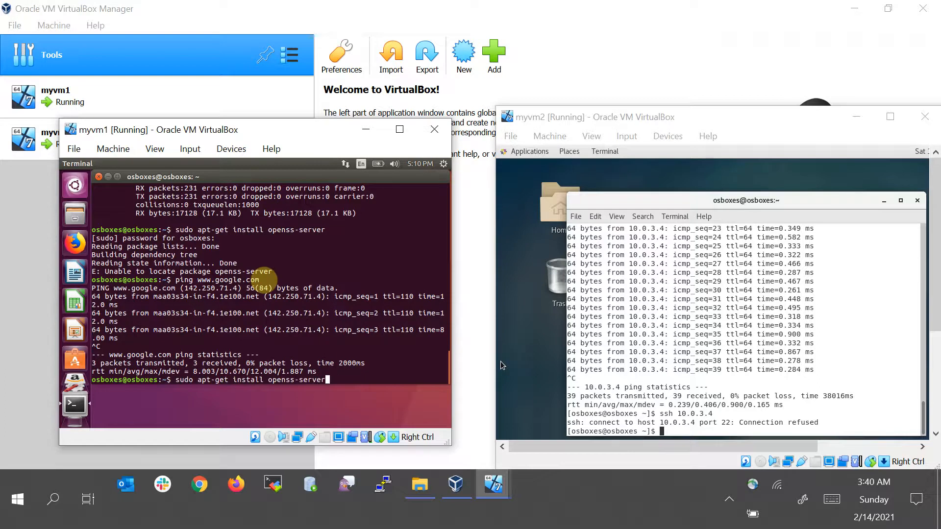
pyautogui.press('BackSpace')
pyautogui.press('BackSpace')
pyautogui.press('BackSpace')
pyautogui.press('BackSpace')
pyautogui.press('BackSpace')
pyautogui.press('BackSpace')
pyautogui.press('BackSpace')
pyautogui.press('BackSpace')
pyautogui.press('BackSpace')
pyautogui.press('BackSpace')
pyautogui.press('BackSpace')
pyautogui.press('BackSpace')
pyautogui.press('BackSpace')
pyautogui.press('BackSpace')
pyautogui.write('update')
pyautogui.press('Return')
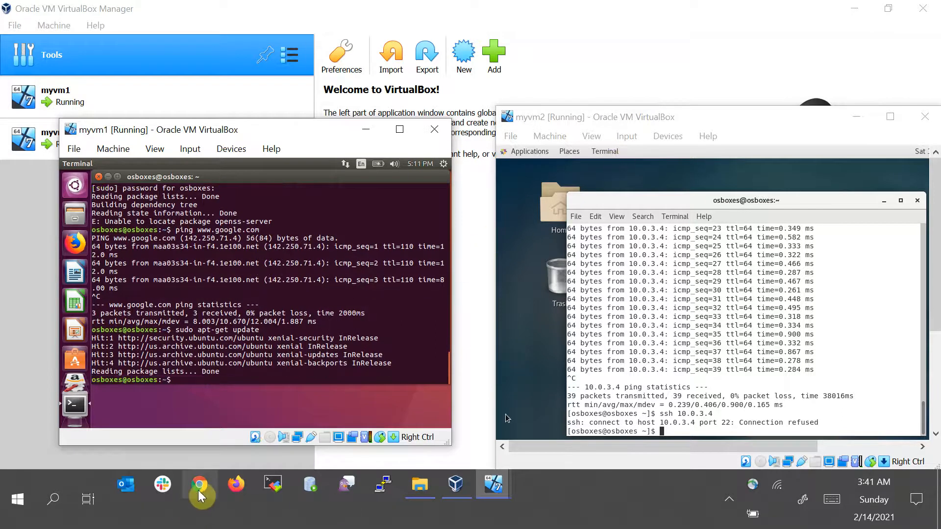
# Rerun the recalled openss-server install command on myvm1
pyautogui.press('Up')
pyautogui.press('Up')
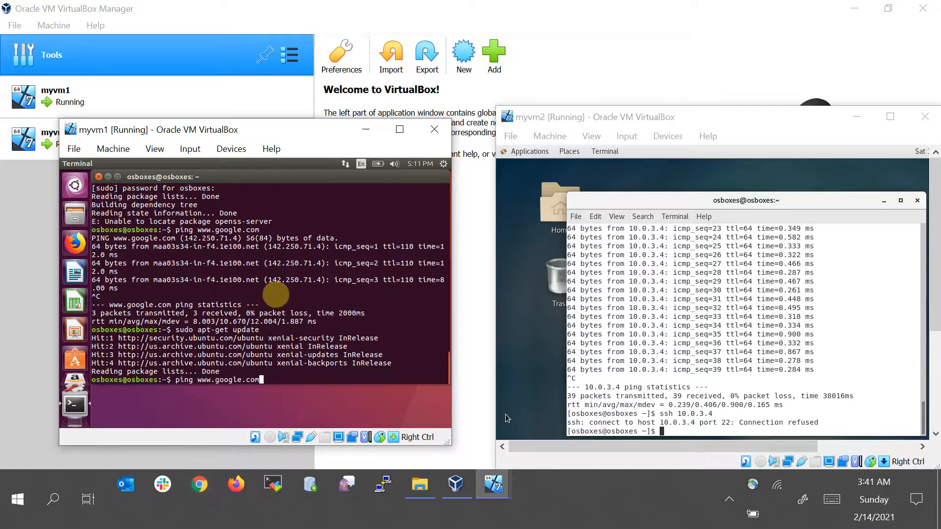
pyautogui.press('Up')
pyautogui.press('Return')
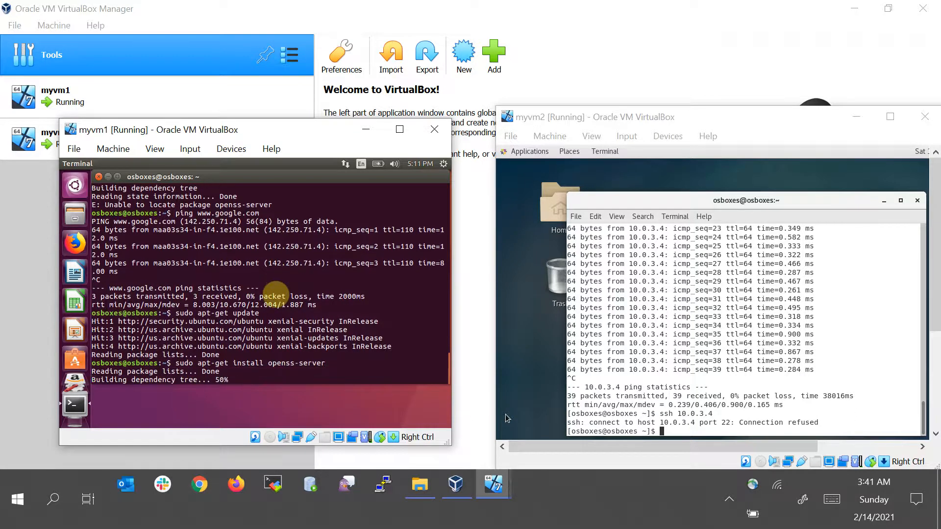
pyautogui.scroll(1, 276, 294)
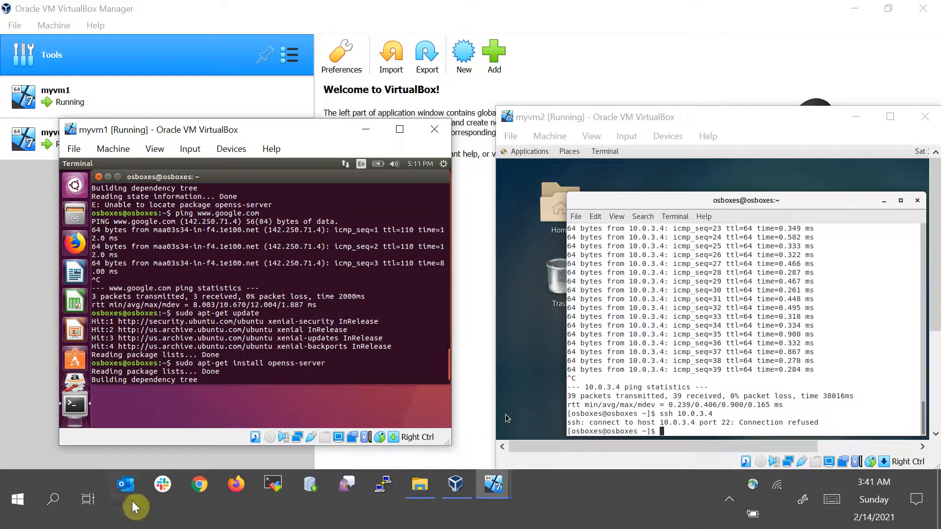
pyautogui.scroll(1, 283, 228)
pyautogui.scroll(-2, 282, 348)
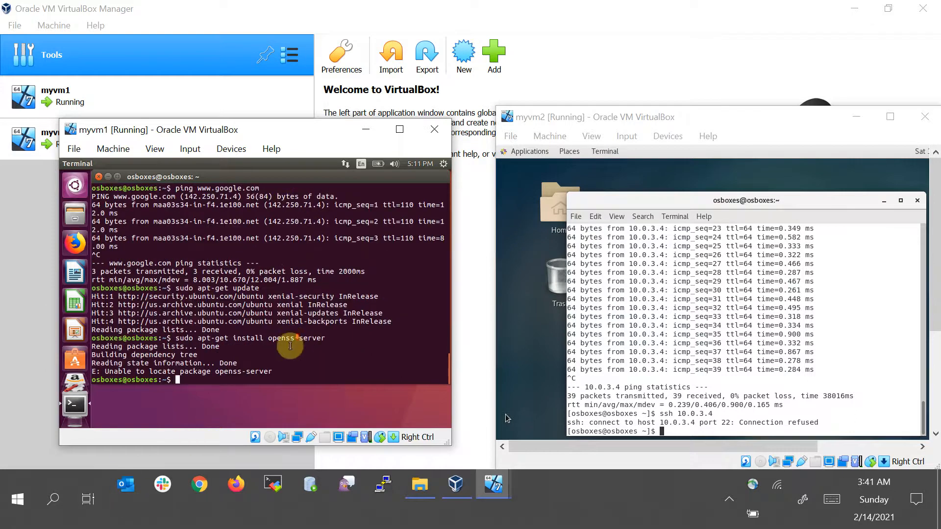
# Switch to Chrome and search Google for ubuntu openssh server install
pyautogui.click(194, 486)
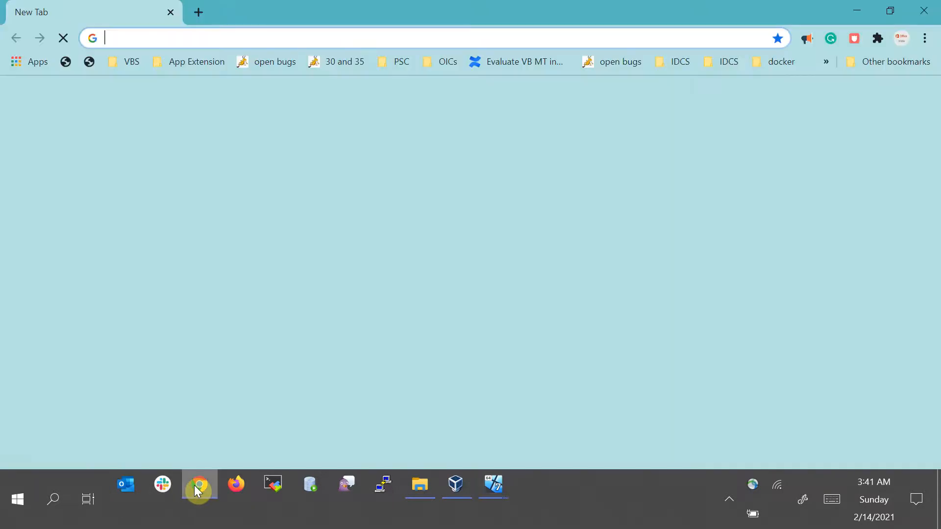
pyautogui.write('u')
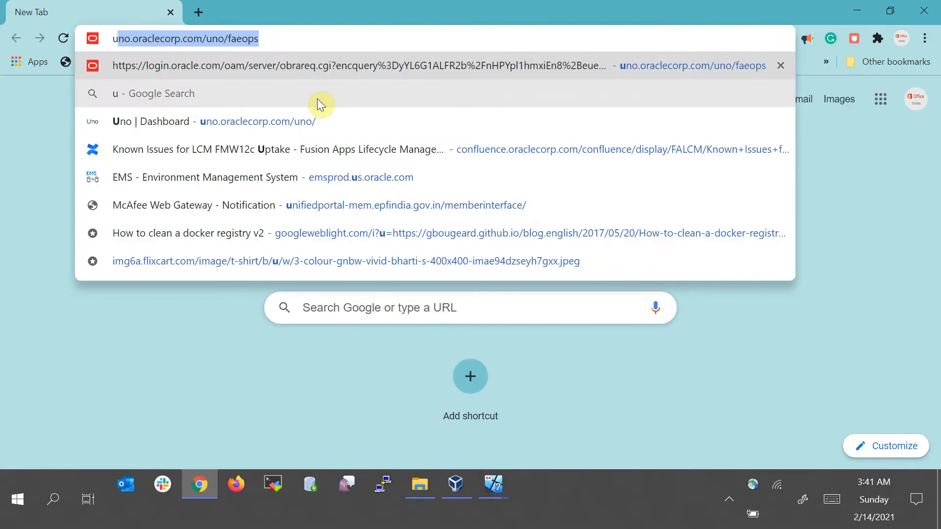
pyautogui.write('buntu openssh server')
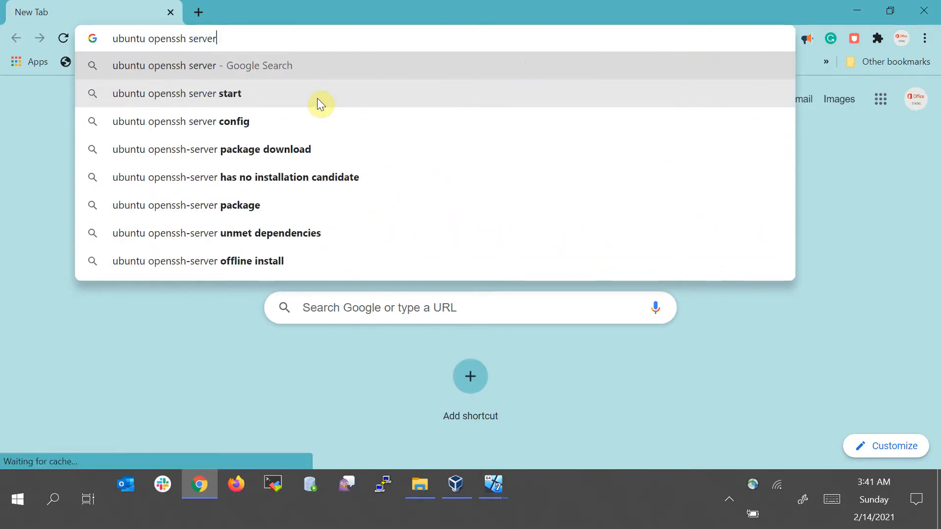
pyautogui.write(' in')
pyautogui.press('Return')
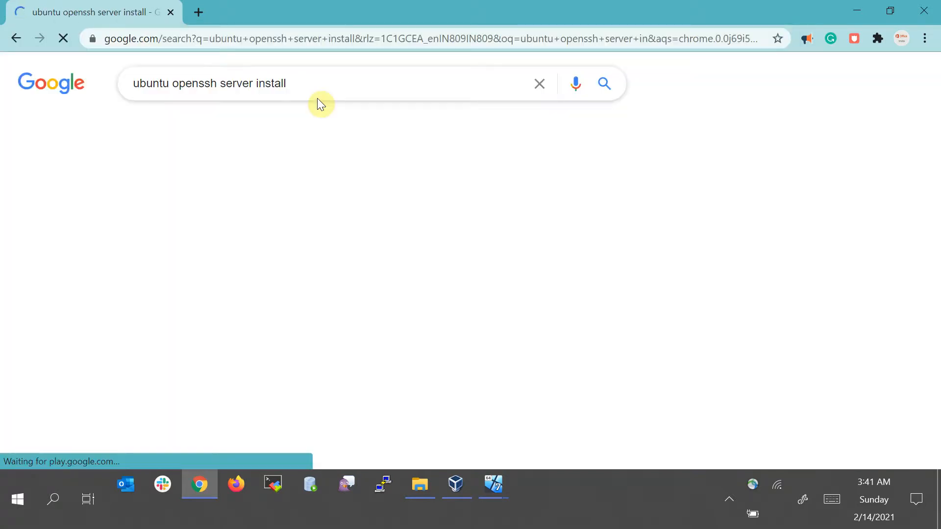
# Open the nixCraft Ubuntu OpenSSH server article in a new tab and read its installation commands
pyautogui.middleClick(299, 208)
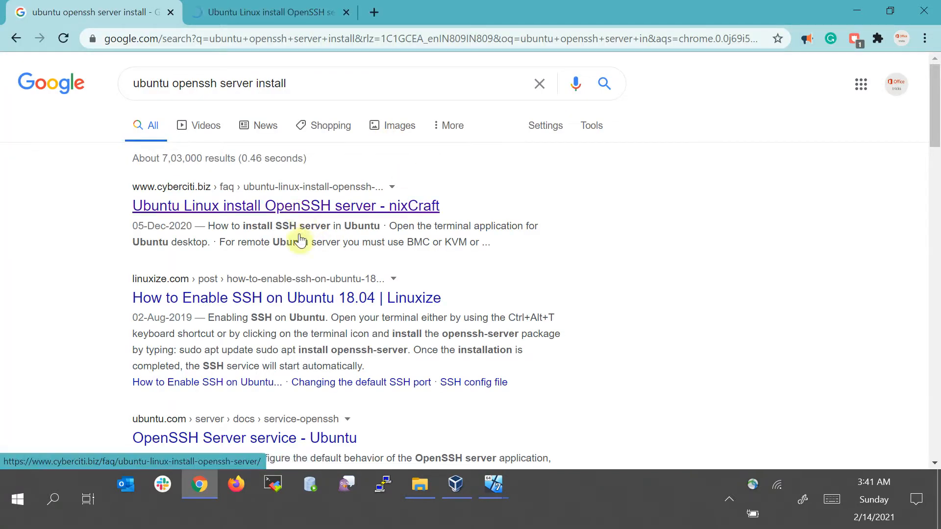
pyautogui.click(302, 16)
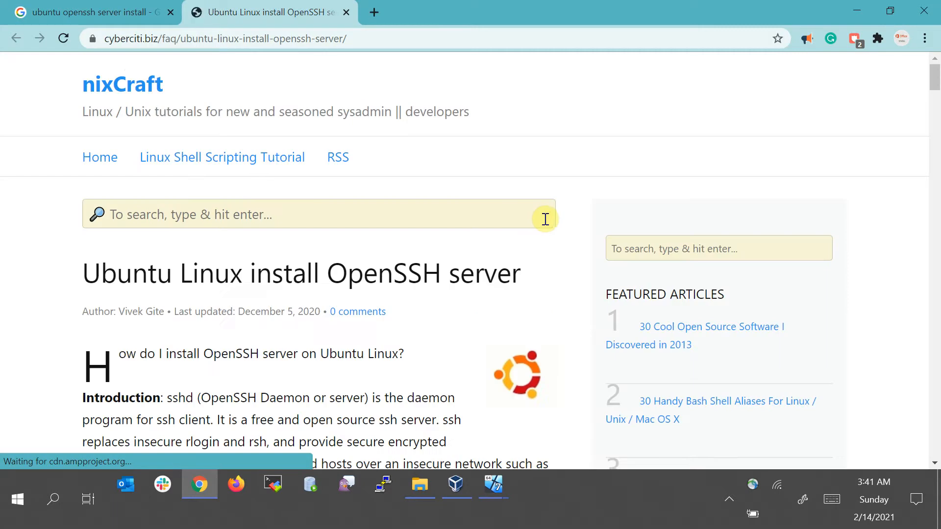
pyautogui.scroll(-2, 246, 273)
pyautogui.scroll(2, 248, 273)
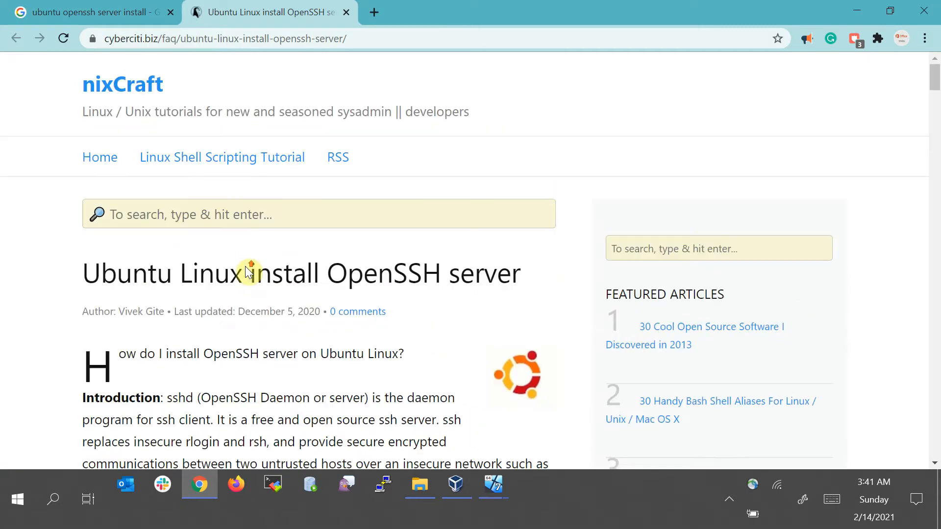
pyautogui.scroll(-4, 373, 147)
pyautogui.scroll(-4, 387, 140)
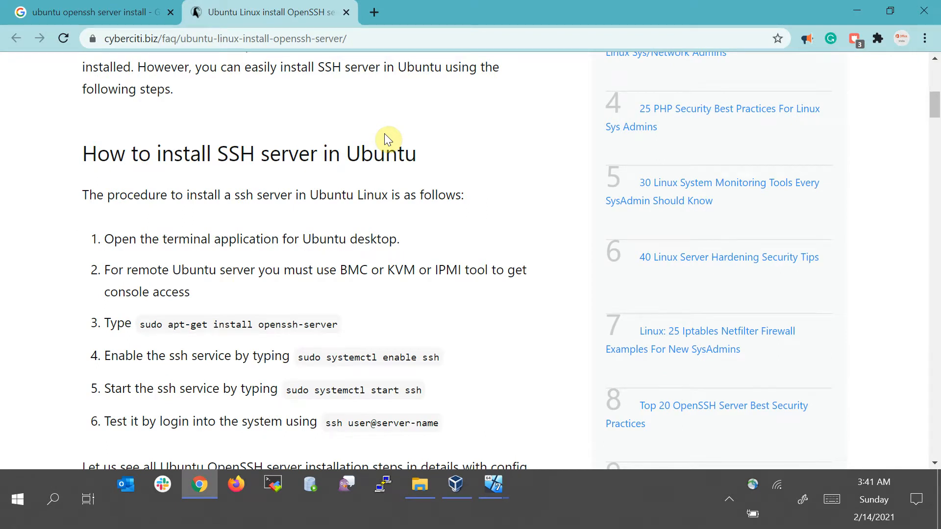
pyautogui.scroll(-1, 385, 133)
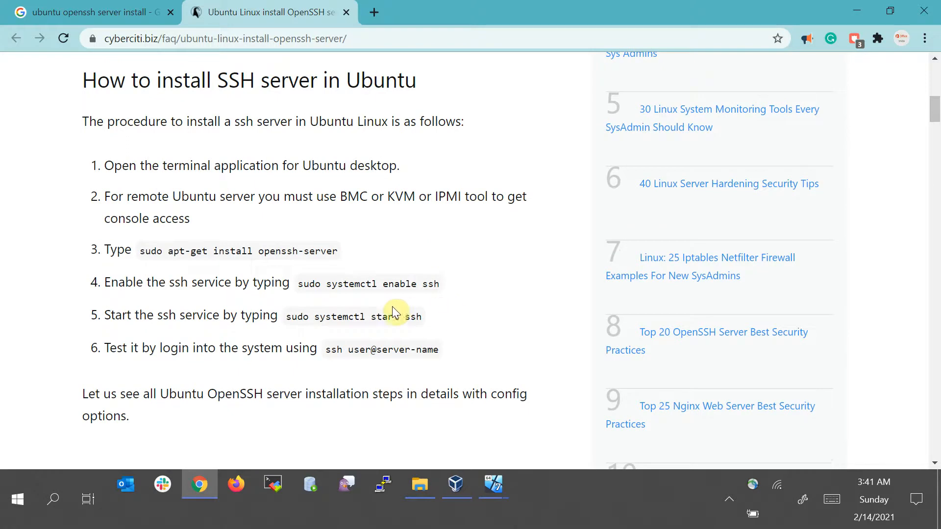
pyautogui.moveTo(304, 287); pyautogui.dragTo(430, 286)
pyautogui.press('alt')
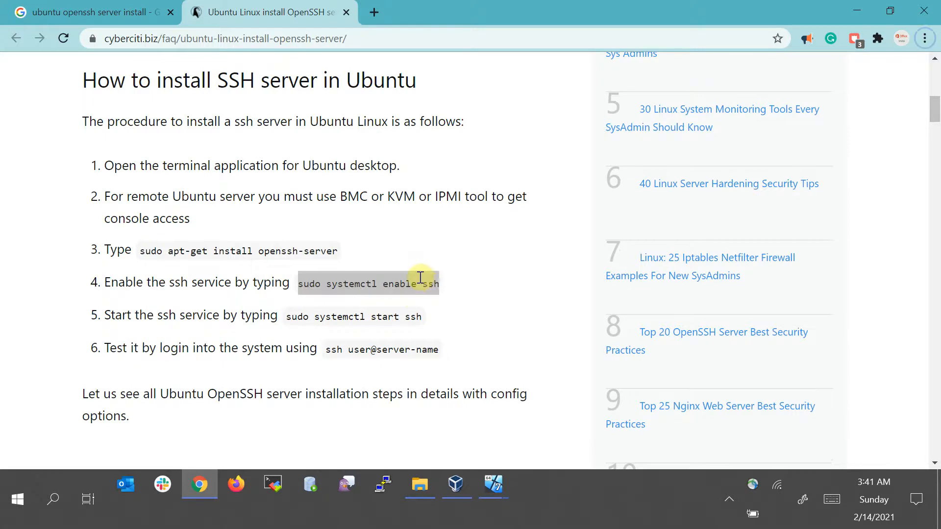
# Back in myvm1's terminal, correct the command to sudo apt-get install openssh-server and confirm installation with Y
pyautogui.hotkey('alt', 'Tab')
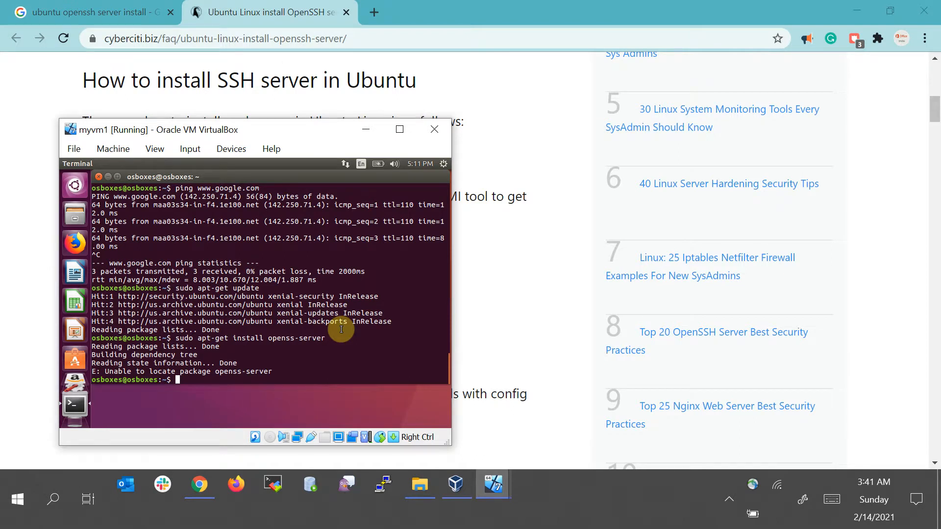
pyautogui.press('Up')
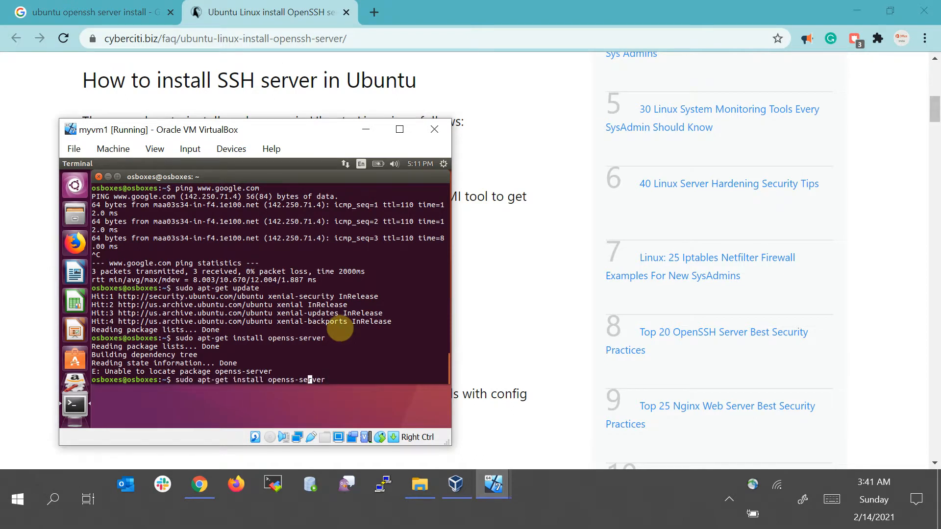
pyautogui.write('h')
pyautogui.press('Return')
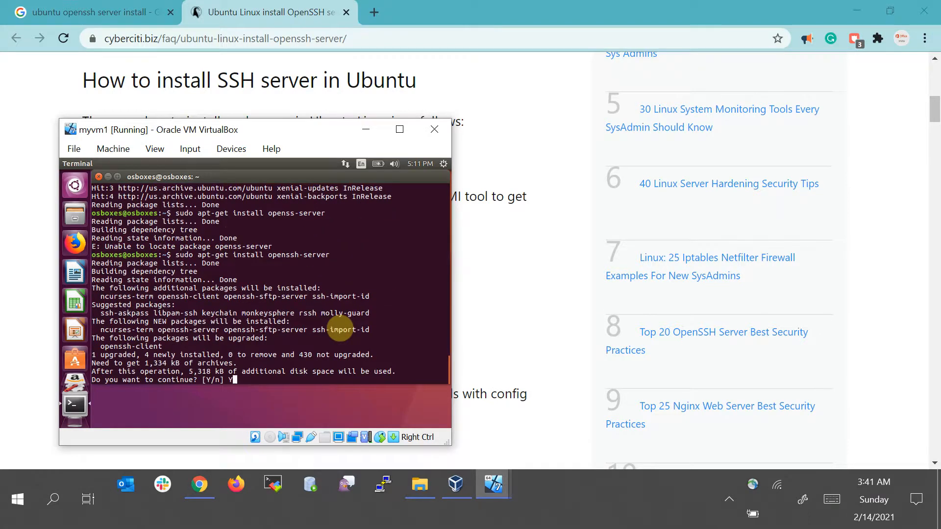
pyautogui.press('Return')
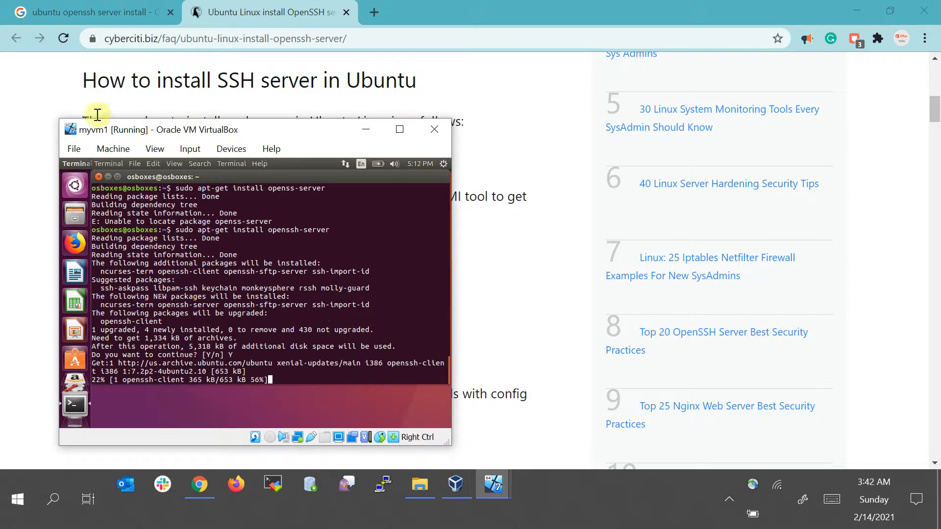
# Close the article tab, then ping 10.0.3.4 from myvm2's terminal and stop the ping
pyautogui.middleClick(208, 11)
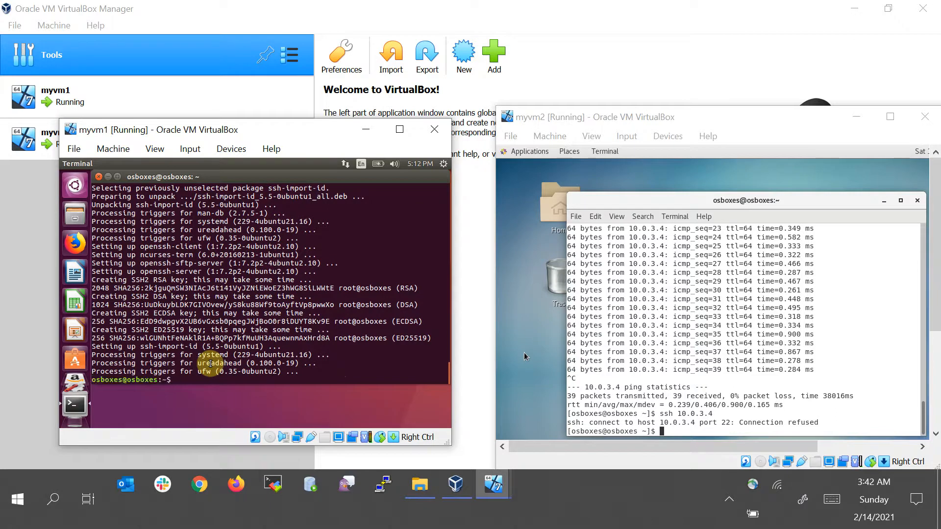
pyautogui.click(745, 344)
pyautogui.press('Up')
pyautogui.press('Up')
pyautogui.press('Return')
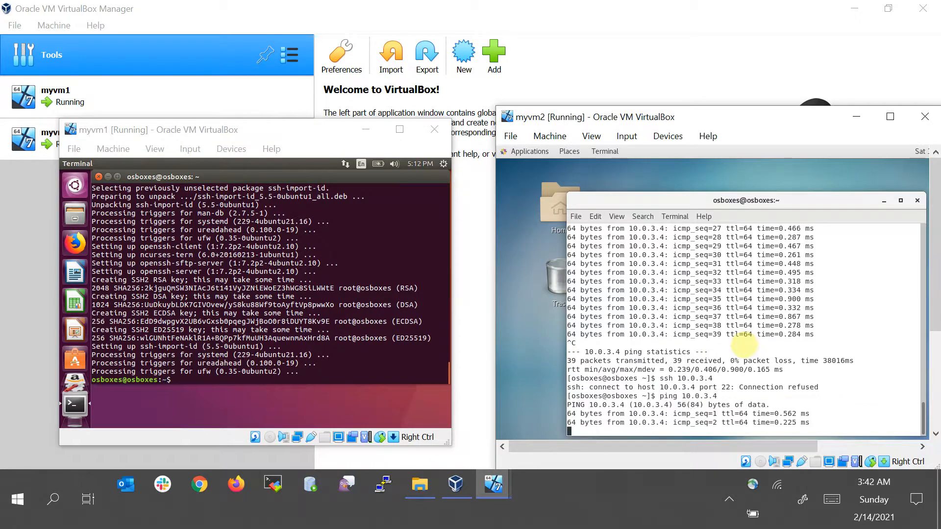
pyautogui.hotkey('ctrl', 'c')
# Edit the recalled ping into ssh 10.0.3.4 in myvm2's terminal and accept the host key with yes
pyautogui.press('Up')
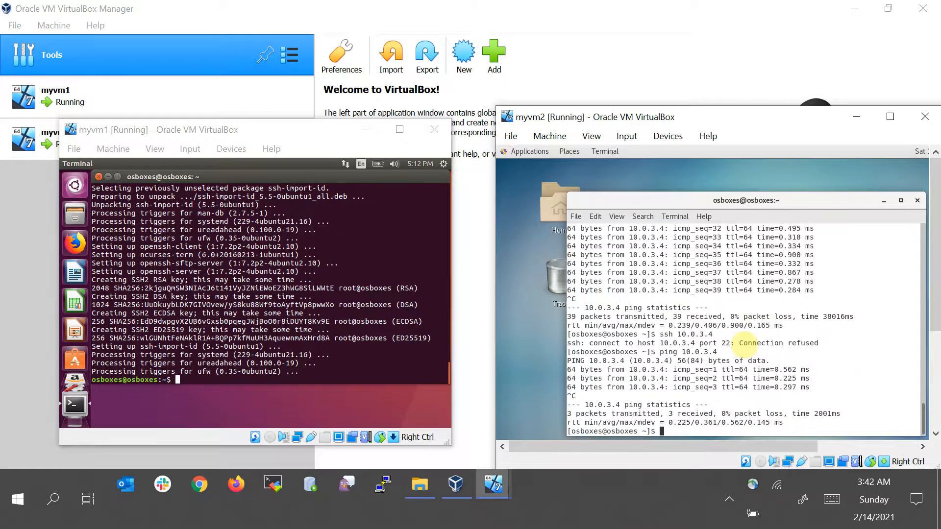
pyautogui.press('Left')
pyautogui.press('Left')
pyautogui.press('Left')
pyautogui.press('Left')
pyautogui.press('Left')
pyautogui.press('Left')
pyautogui.press('Left')
pyautogui.press('Left')
pyautogui.press('BackSpace')
pyautogui.press('BackSpace')
pyautogui.press('BackSpace')
pyautogui.press('BackSpace')
pyautogui.press('BackSpace')
pyautogui.write('ssh')
pyautogui.press('Return')
pyautogui.write('yes')
pyautogui.press('Return')
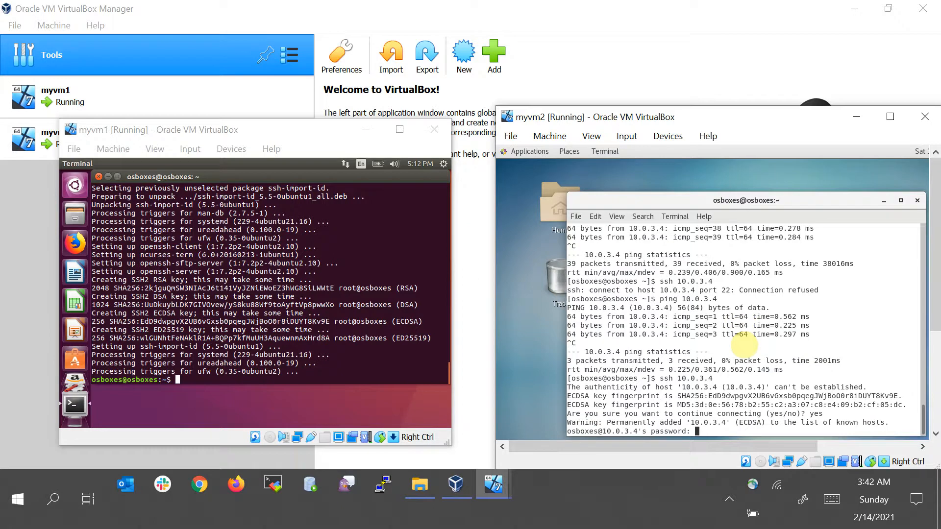
# Finish the SSH login from myvm2 with the account password and run ifconfig in the remote session
pyautogui.press('Return')
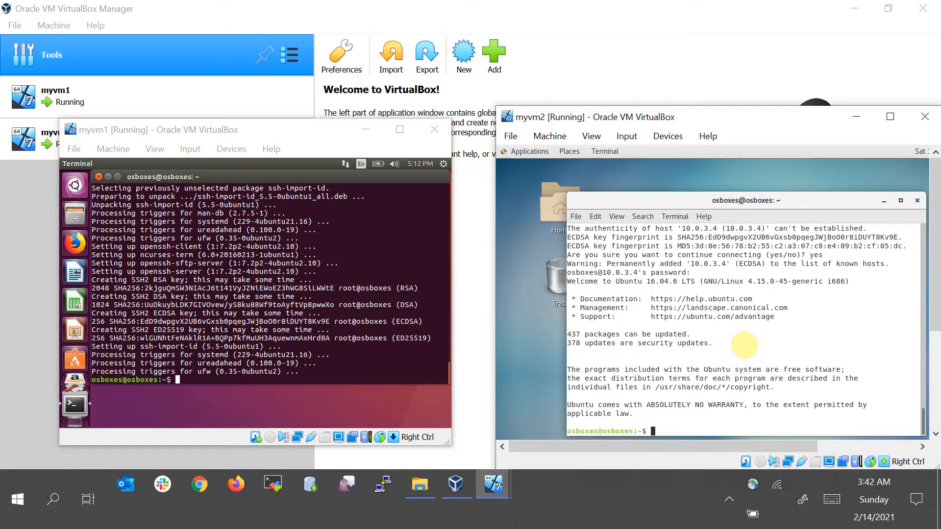
pyautogui.doubleClick(701, 329)
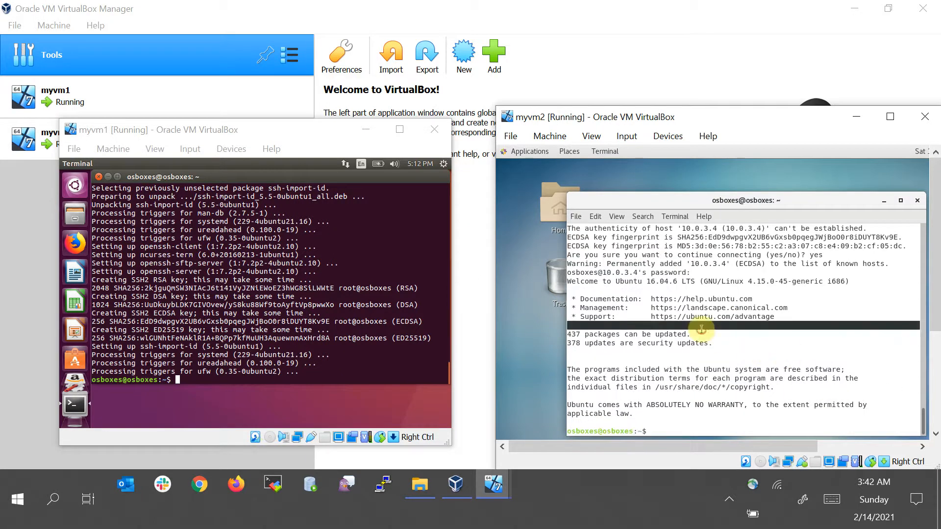
pyautogui.click(830, 303)
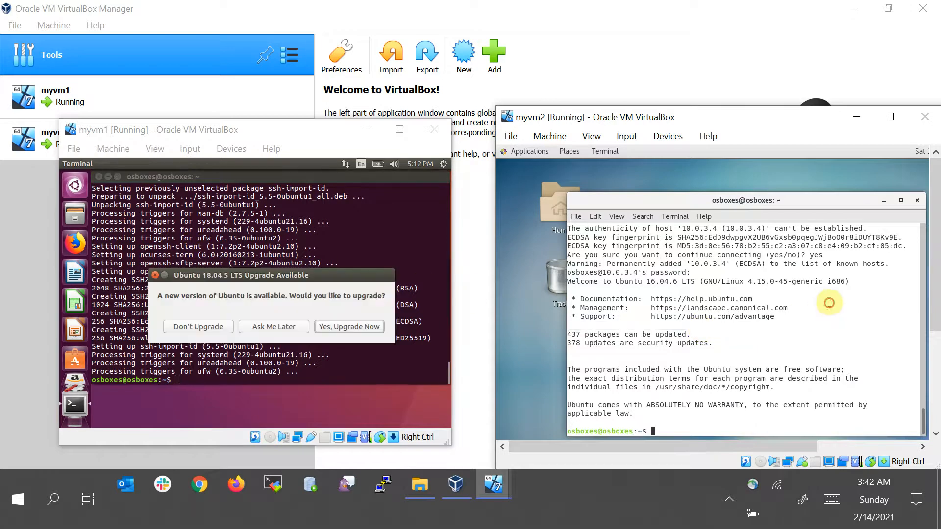
pyautogui.write('ifconfig')
pyautogui.press('Return')
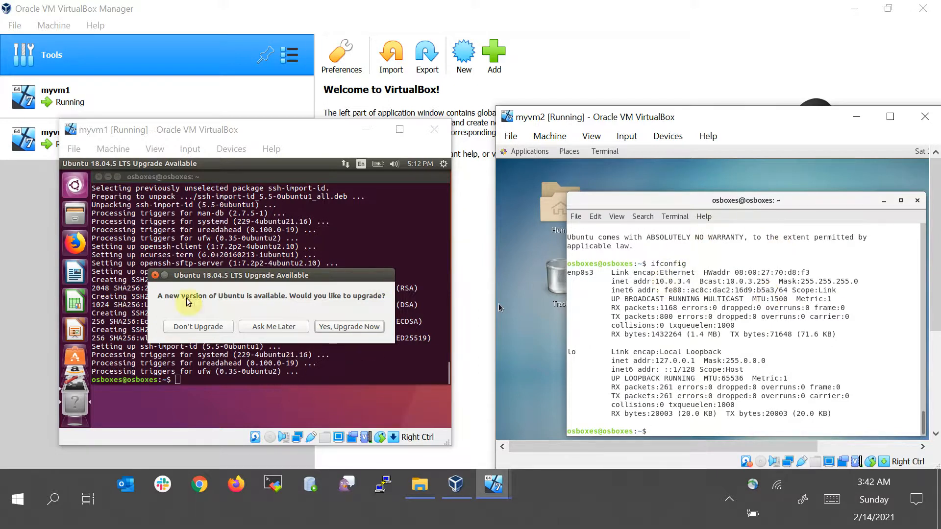
# In myvm1, postpone the Ubuntu upgrade prompt, print the working directory and create a directory named test
pyautogui.click(284, 328)
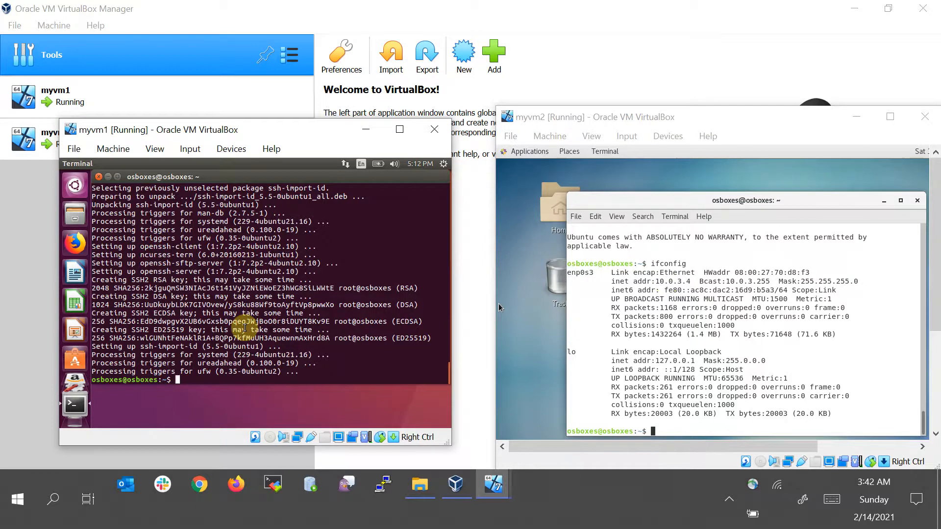
pyautogui.write('pwd')
pyautogui.press('Return')
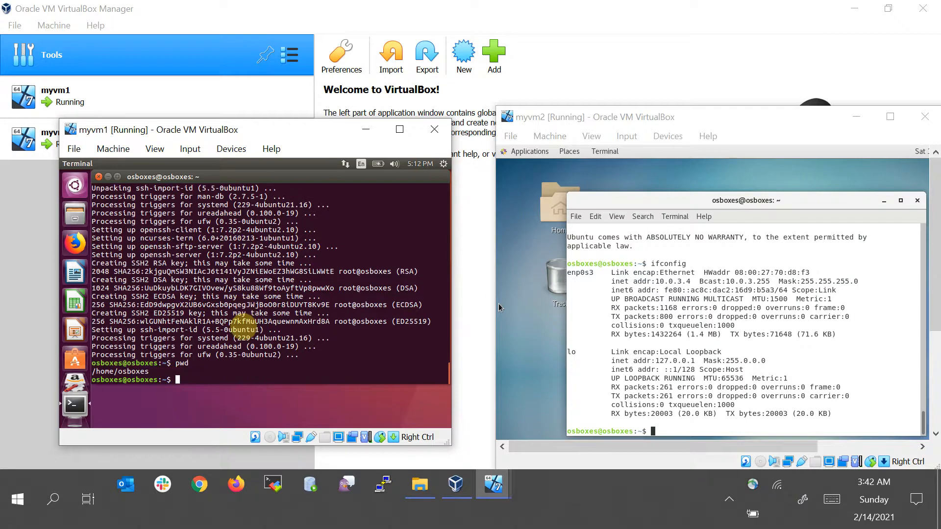
pyautogui.write('mkdir test')
pyautogui.press('Return')
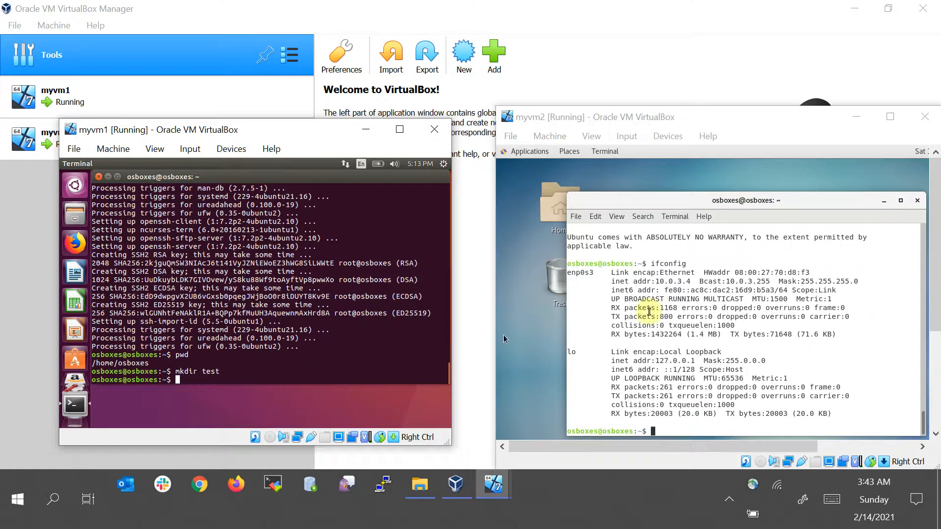
# In myvm2's SSH session, change to the home directory and list its contents with ls -ltr
pyautogui.click(789, 340)
pyautogui.write('cd ~')
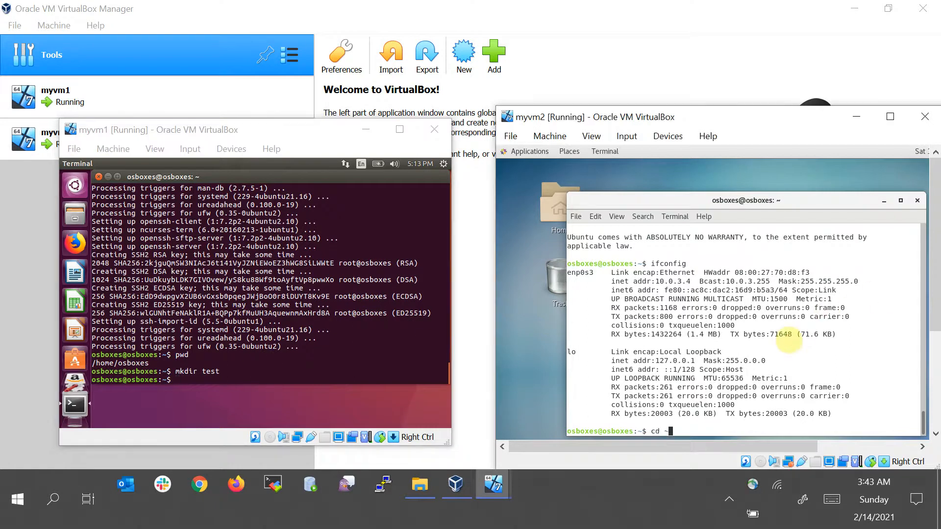
pyautogui.press('Return')
pyautogui.write('s -ltr')
pyautogui.press('Return')
pyautogui.write('ls -ltr')
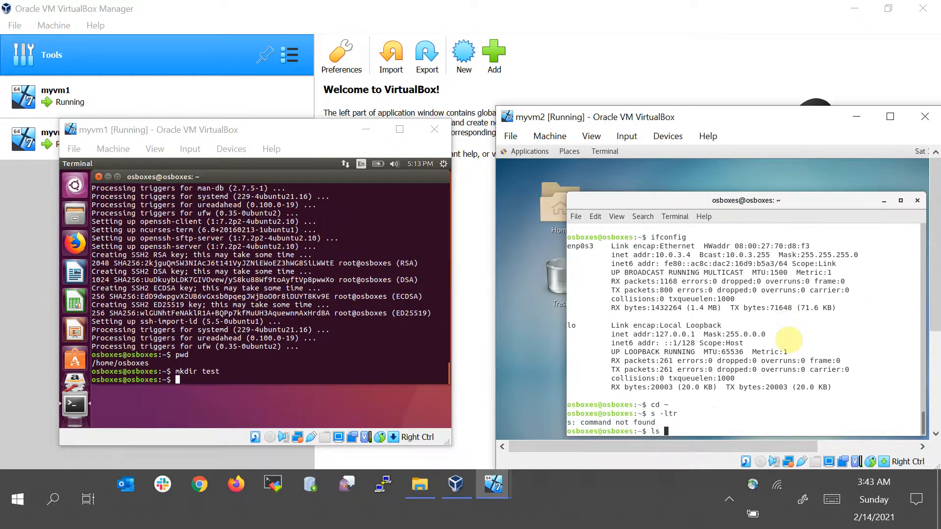
pyautogui.press('Return')
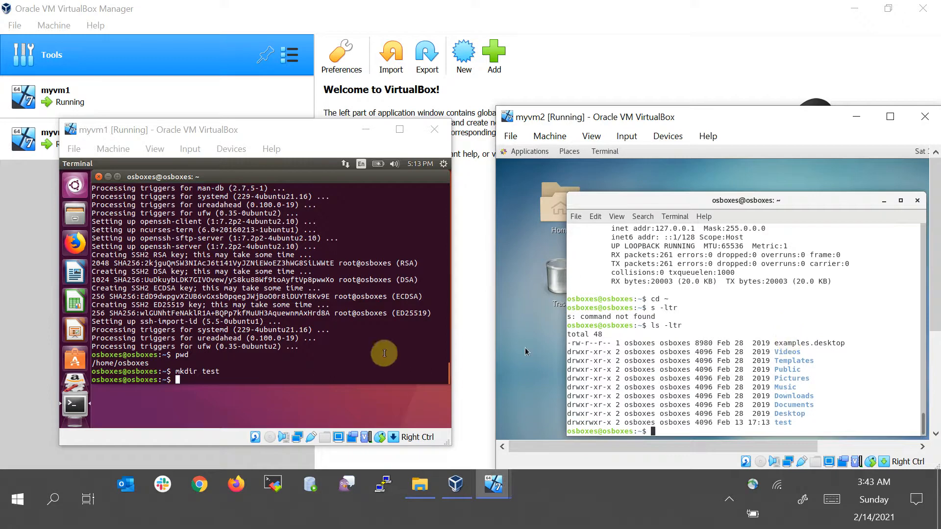
# Delete the test directory in myvm1's terminal, retrying with rm -rf test/
pyautogui.click(363, 319)
pyautogui.write('rm test/')
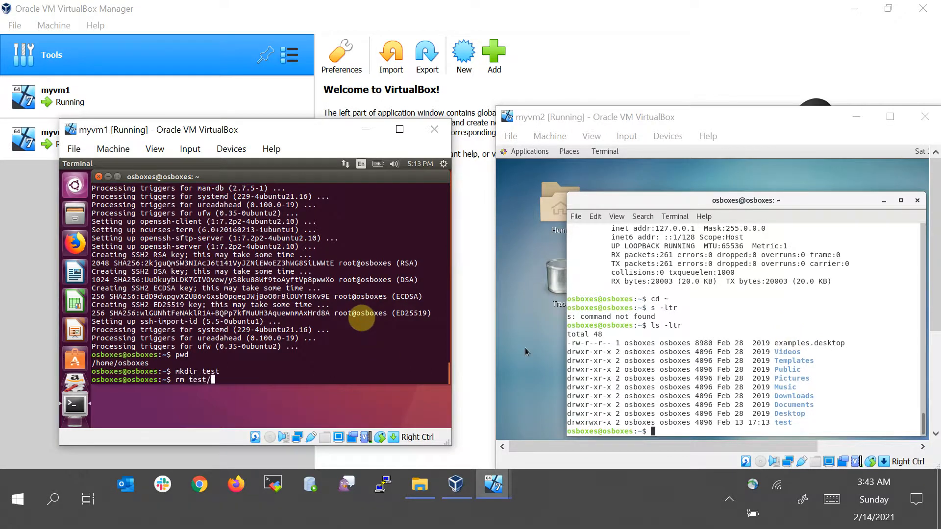
pyautogui.press('Return')
pyautogui.write('rm -rf test/')
pyautogui.press('Return')
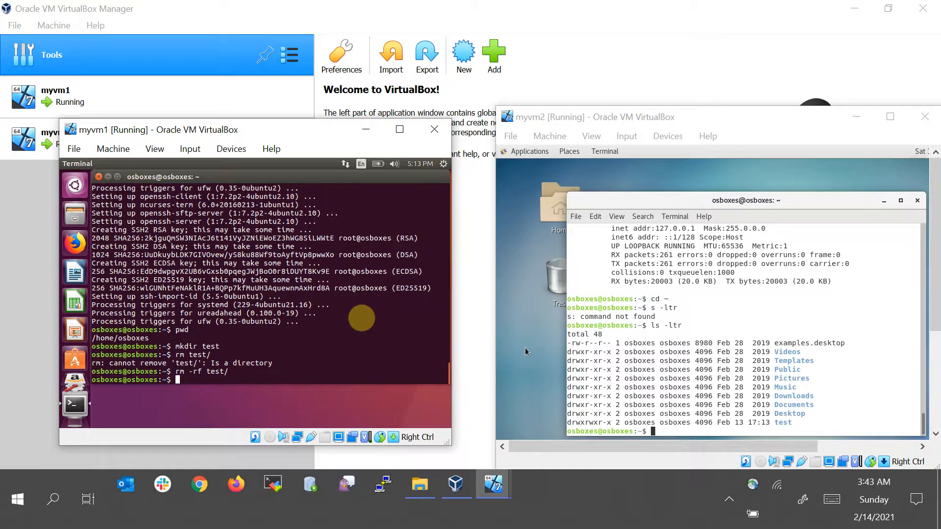
# List the home directory again in myvm2's SSH session with ll and ls -ltr
pyautogui.click(725, 352)
pyautogui.write('l')
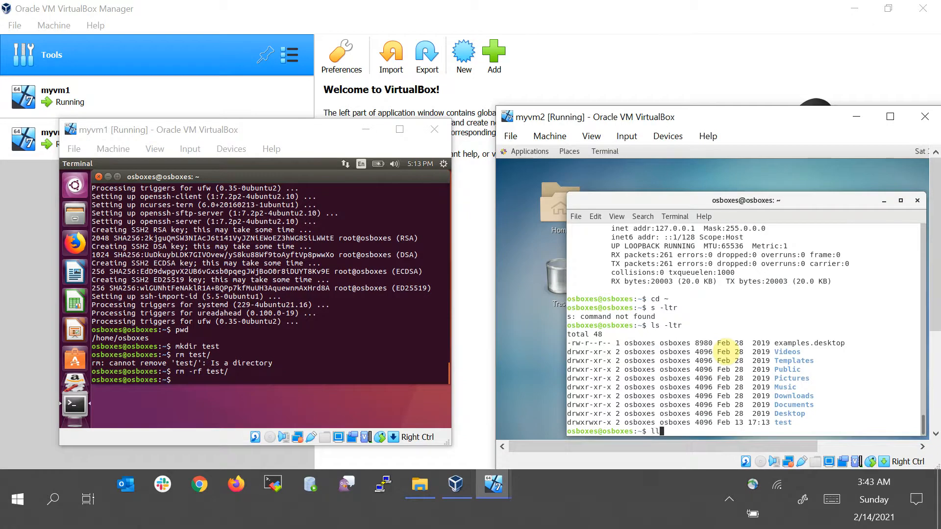
pyautogui.write('s -l')
pyautogui.press('Return')
pyautogui.write('ls -ltr')
pyautogui.press('Return')
pyautogui.press('Up')
pyautogui.press('Return')
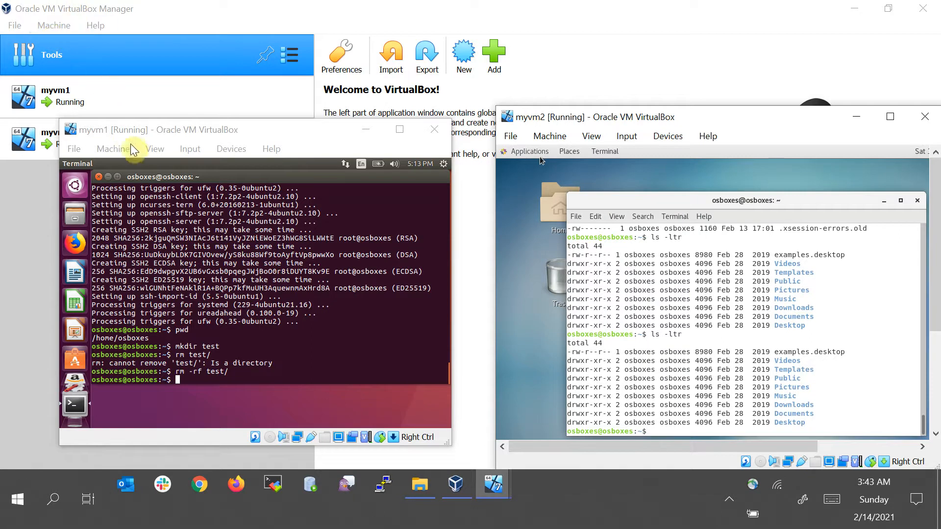
# Open VirtualBox Preferences' Network section and open the mynet NAT network's details
pyautogui.click(99, 58)
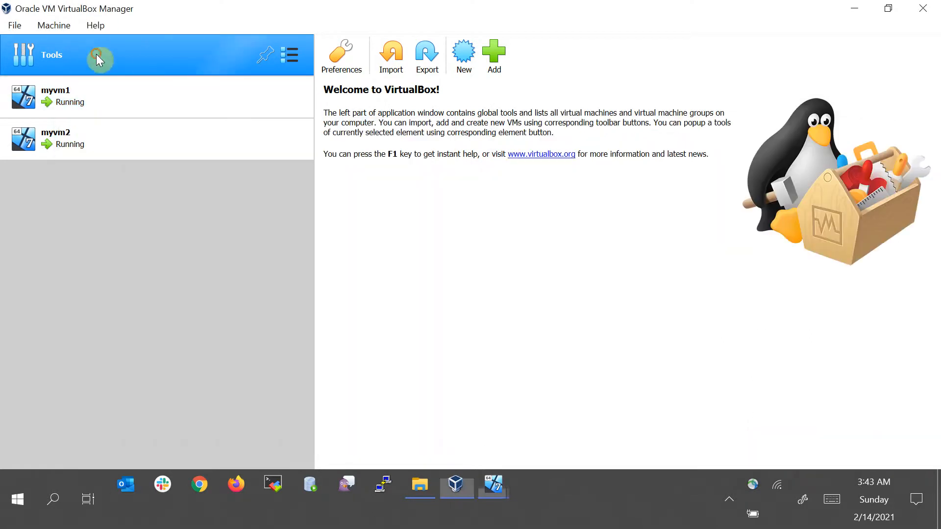
pyautogui.click(342, 53)
pyautogui.click(259, 169)
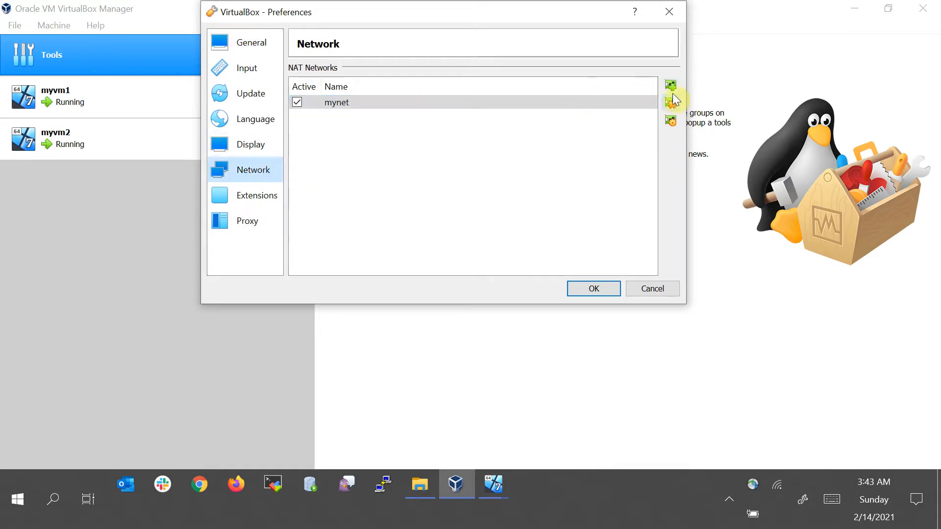
pyautogui.click(672, 120)
pyautogui.press('Tab')
pyautogui.press('Tab')
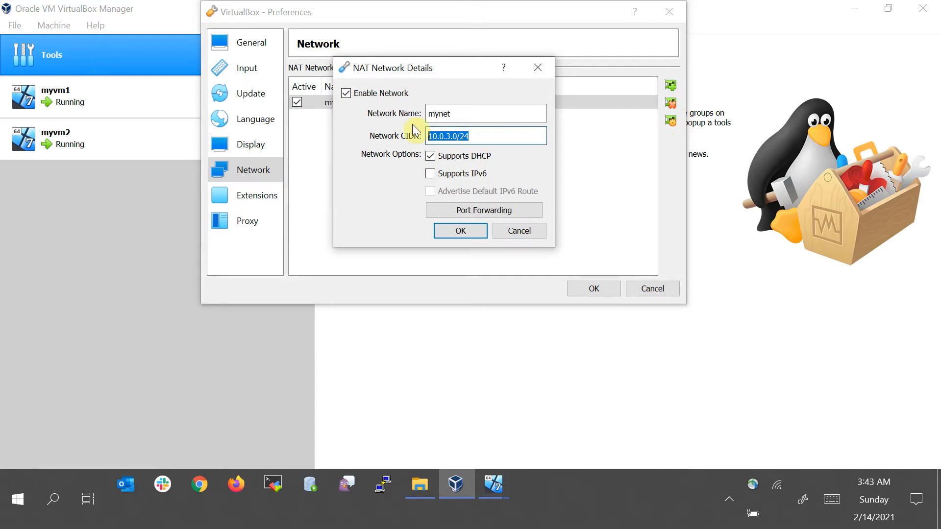